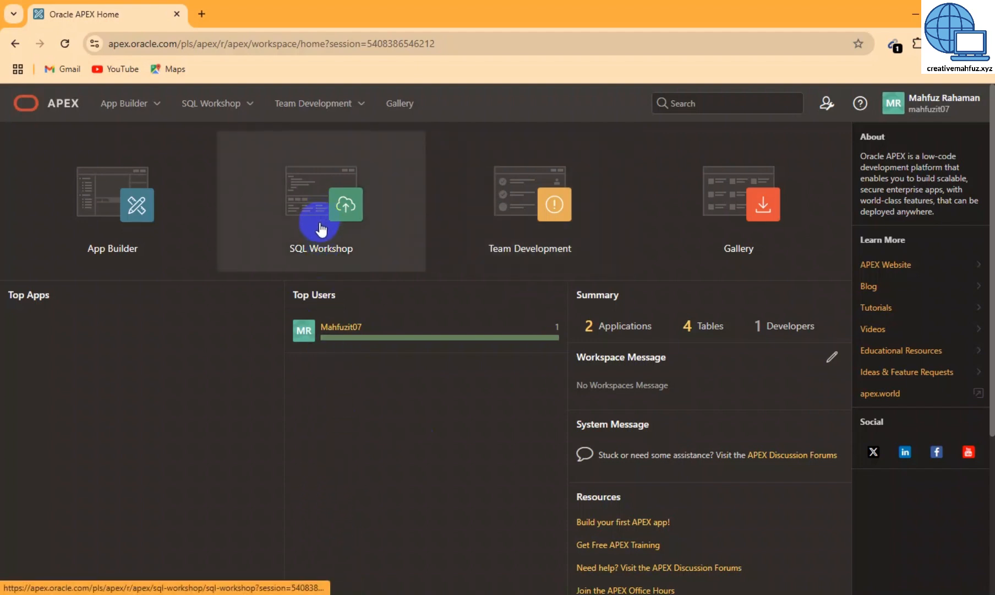
Start a new table from the SQL Workshop Object Browser and name it NIDPROBLEM
{"action": "left_click", "coordinate": [311, 251]}
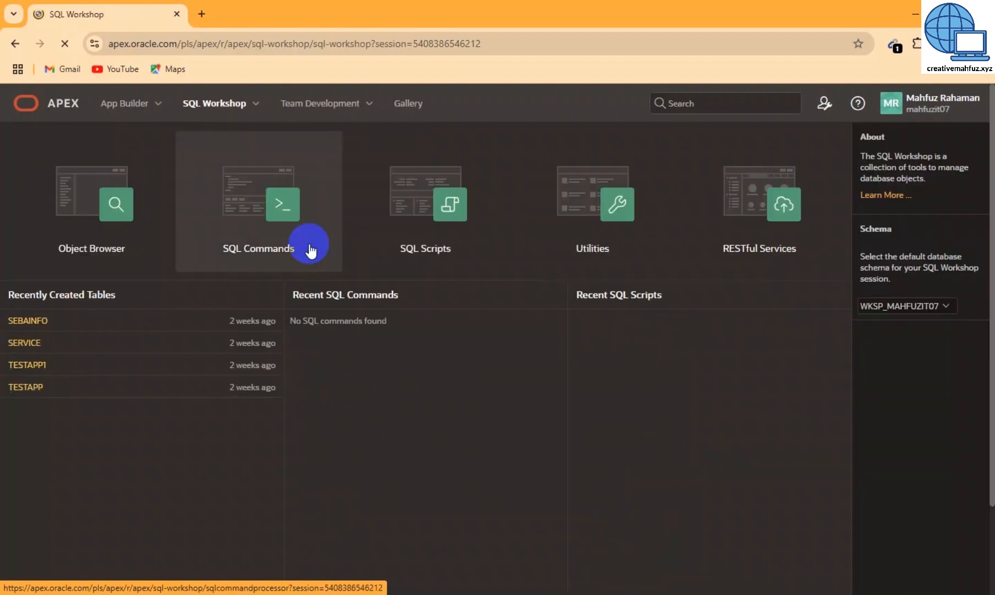
{"action": "left_click", "coordinate": [101, 240]}
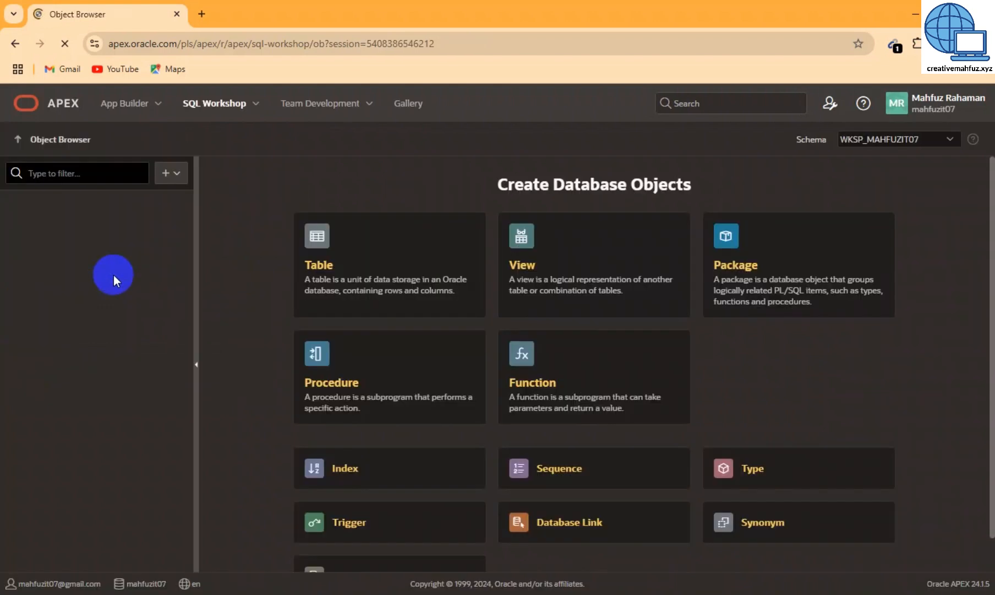
{"action": "left_click", "coordinate": [319, 266]}
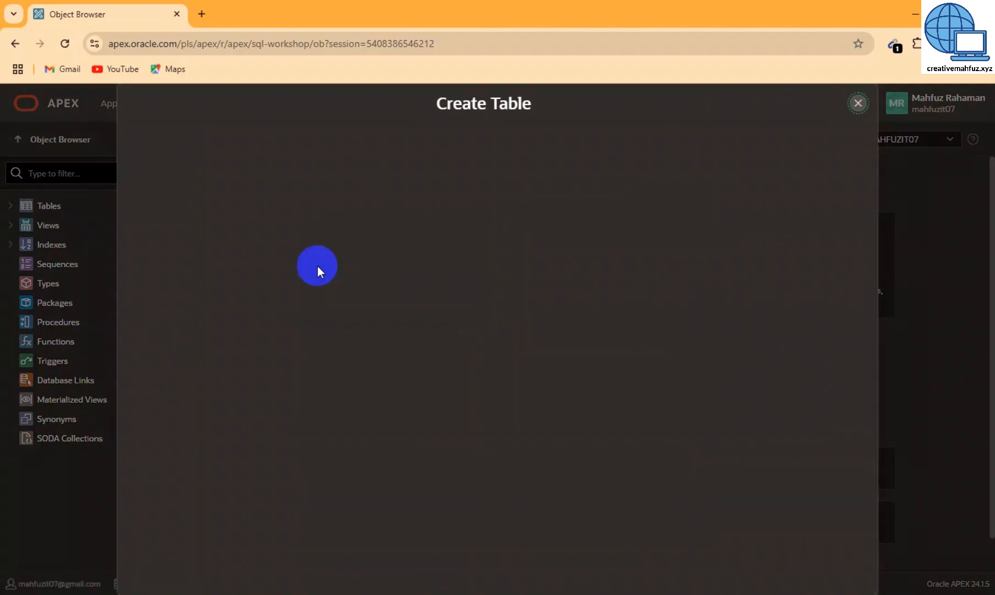
{"action": "left_click", "coordinate": [318, 266]}
{"action": "left_click", "coordinate": [375, 144]}
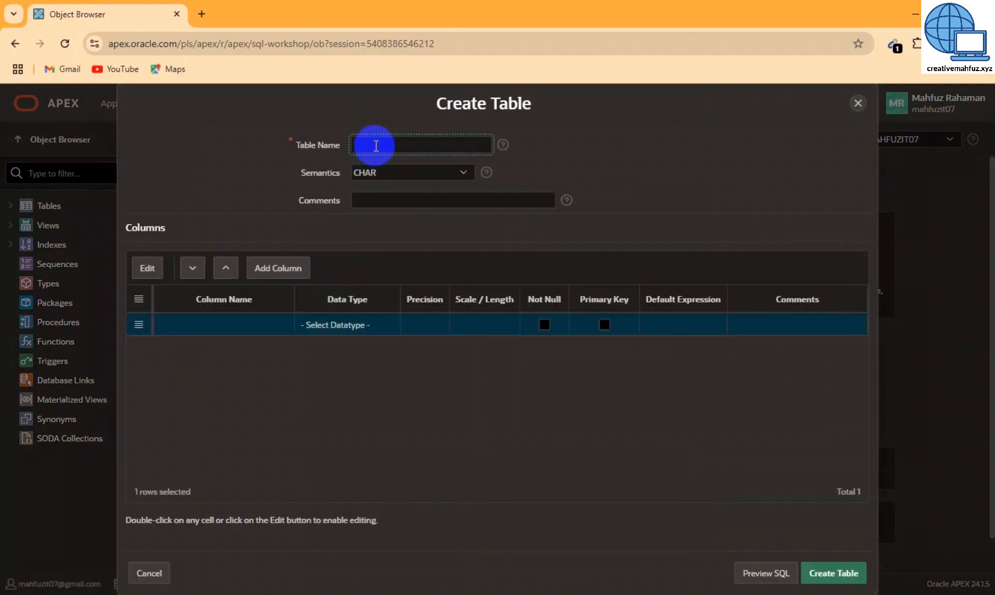
{"action": "type", "text": "c"}
{"action": "key", "text": "BackSpace"}
{"action": "type", "text": "NIDPROBLEM"}
Define the first column ID as a NUMBER primary key
{"action": "double_click", "coordinate": [186, 330]}
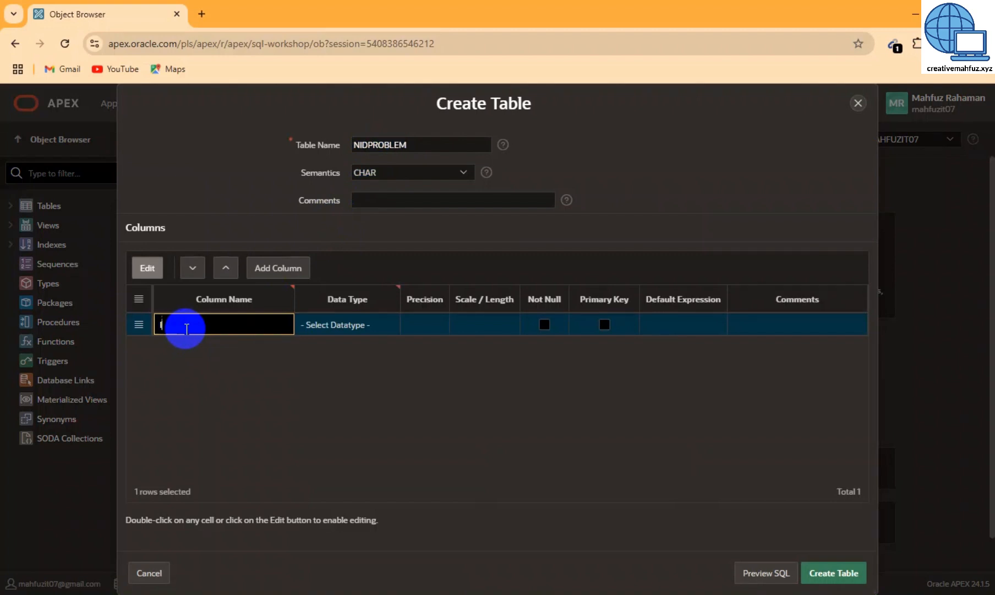
{"action": "type", "text": "ID"}
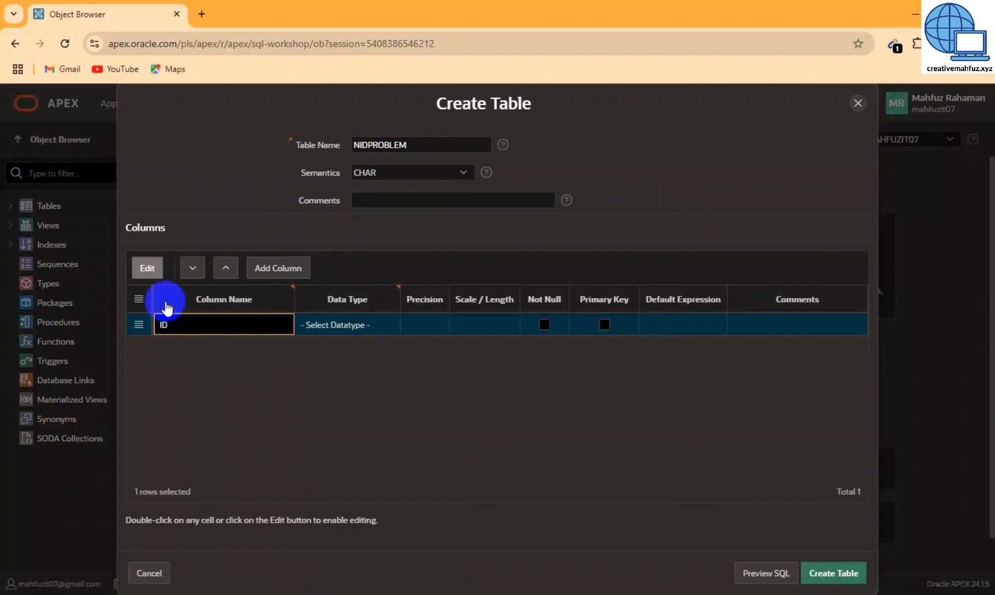
{"action": "left_click", "coordinate": [328, 325]}
{"action": "left_click", "coordinate": [356, 325]}
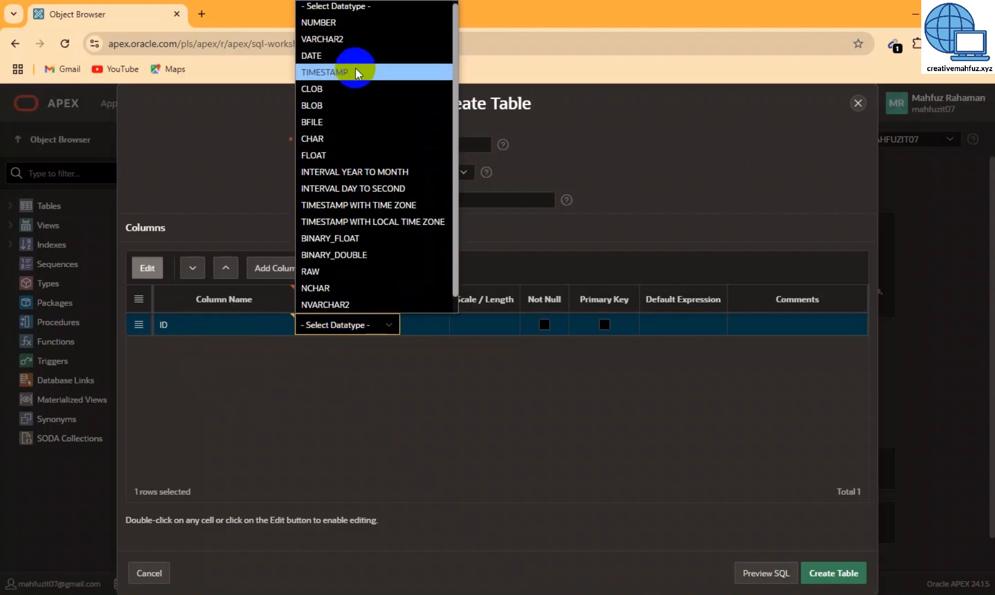
{"action": "left_click", "coordinate": [351, 22]}
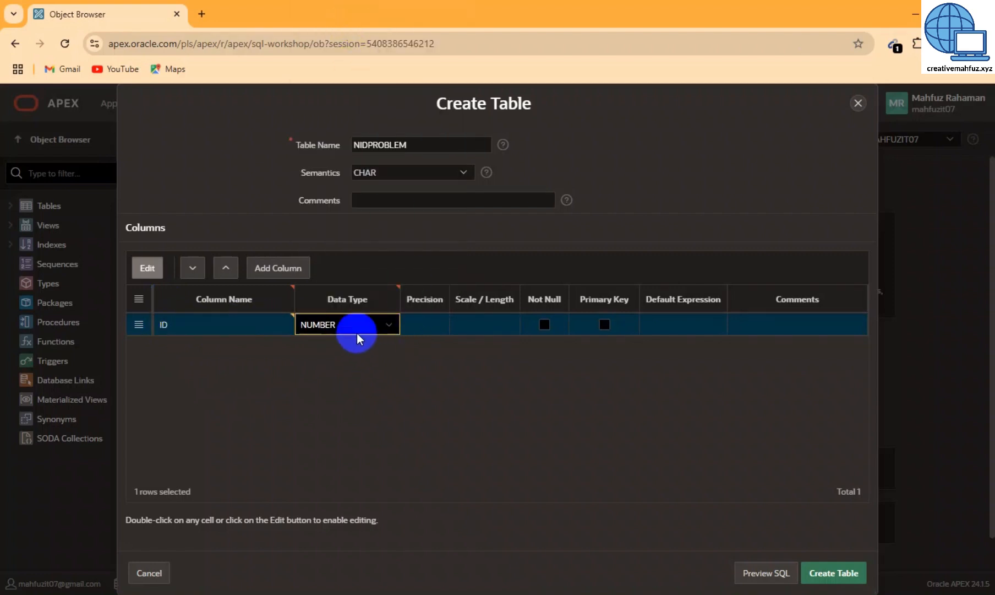
{"action": "left_click", "coordinate": [604, 325]}
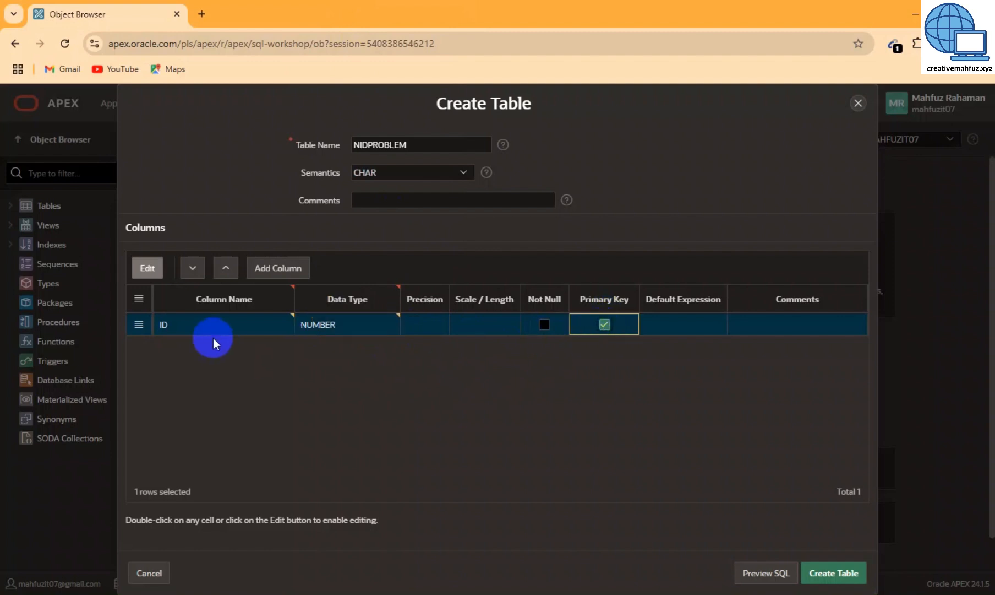
Add a CLIENTNAME column of type VARCHAR2 with length 100
{"action": "left_click", "coordinate": [291, 268]}
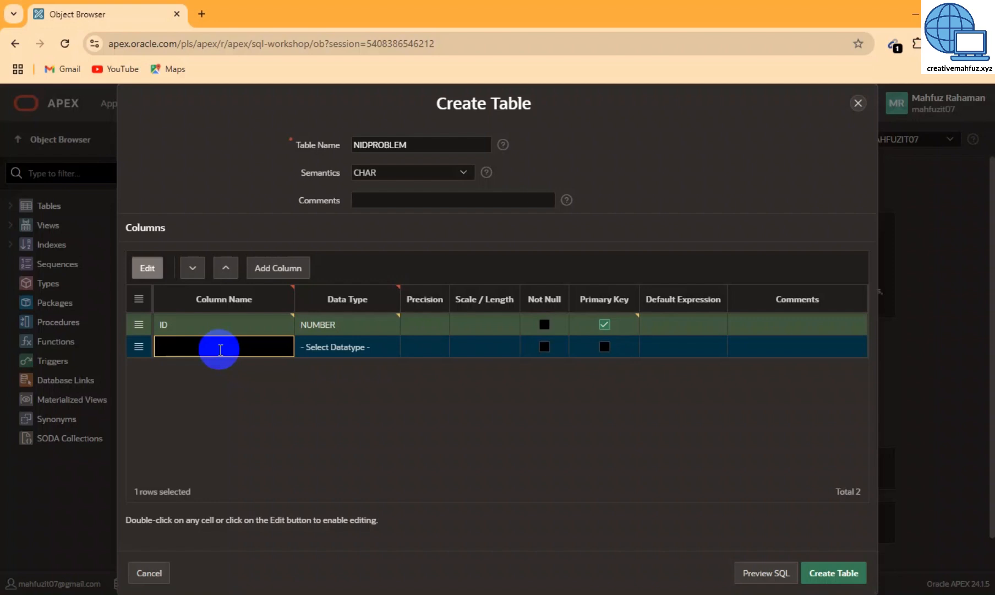
{"action": "type", "text": "CLIENTNAME"}
{"action": "left_click", "coordinate": [372, 346]}
{"action": "left_click", "coordinate": [372, 346]}
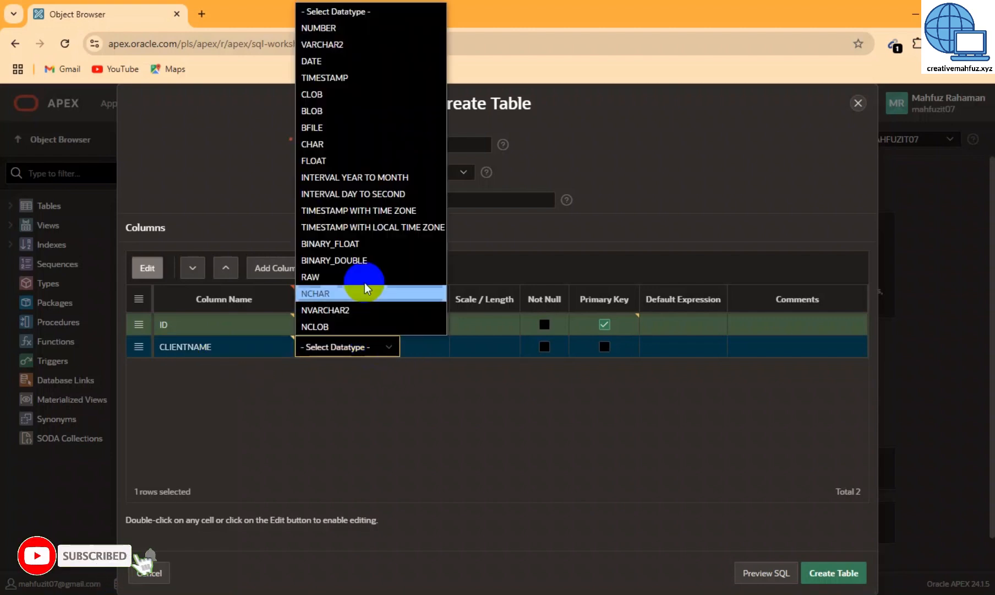
{"action": "left_click", "coordinate": [357, 44]}
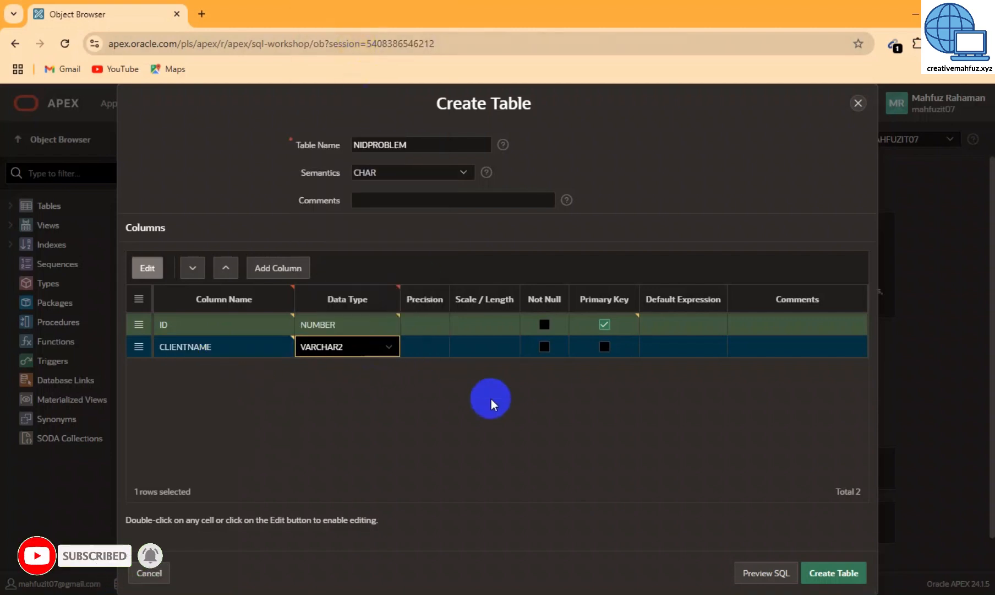
{"action": "left_click", "coordinate": [485, 343]}
{"action": "type", "text": "100"}
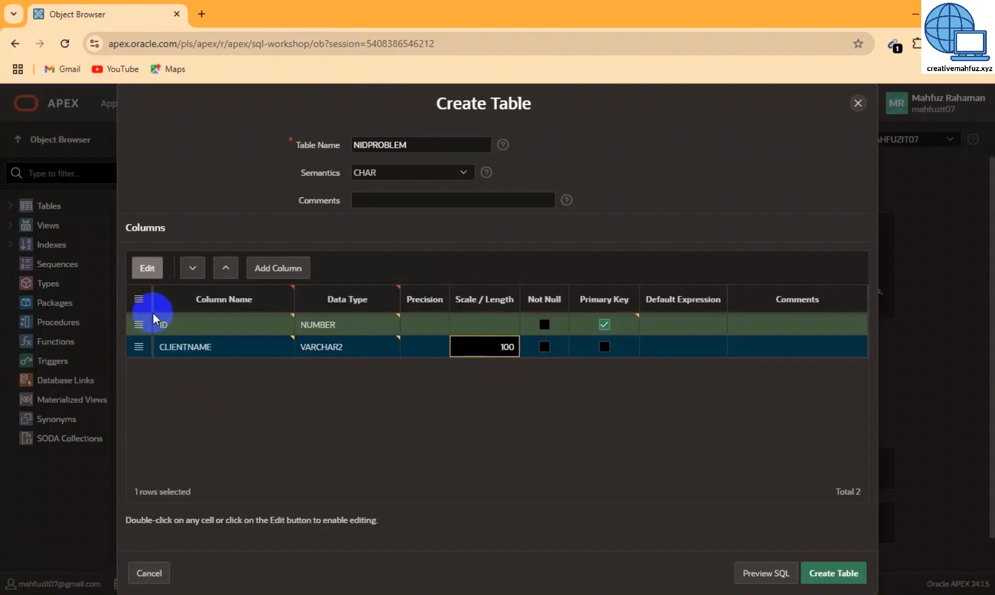
Add a CLIENTPROBLEM column of type VARCHAR2 with length 500
{"action": "left_click", "coordinate": [278, 267]}
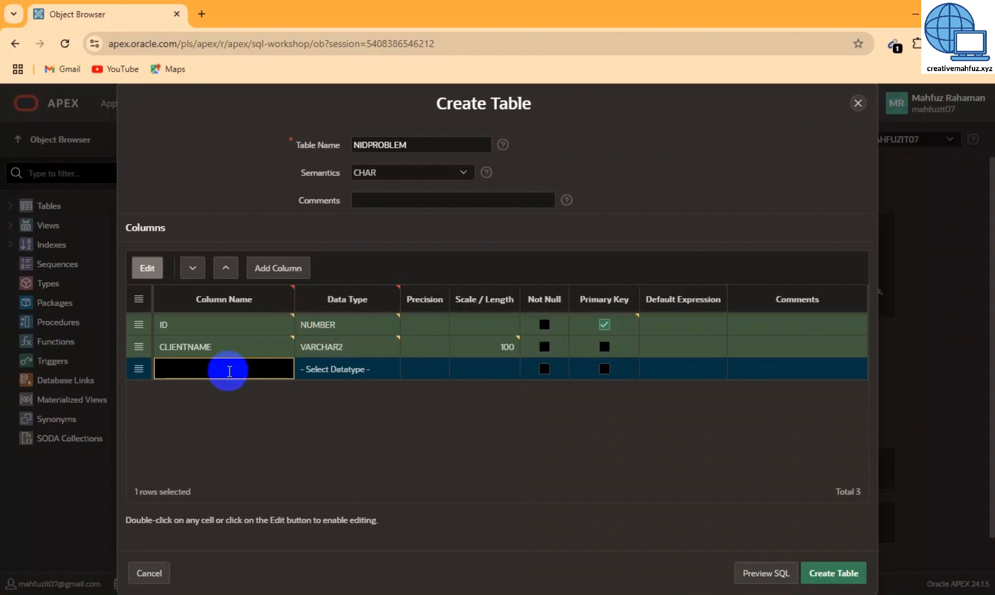
{"action": "type", "text": "CLIENTPROBLEM"}
{"action": "left_click", "coordinate": [346, 371]}
{"action": "left_click", "coordinate": [346, 372]}
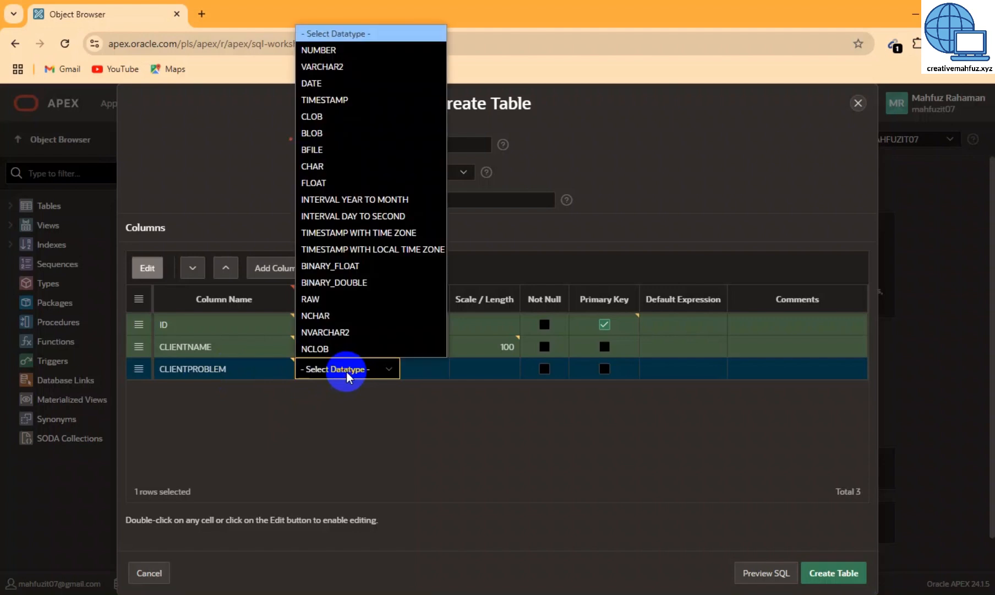
{"action": "left_click", "coordinate": [362, 68]}
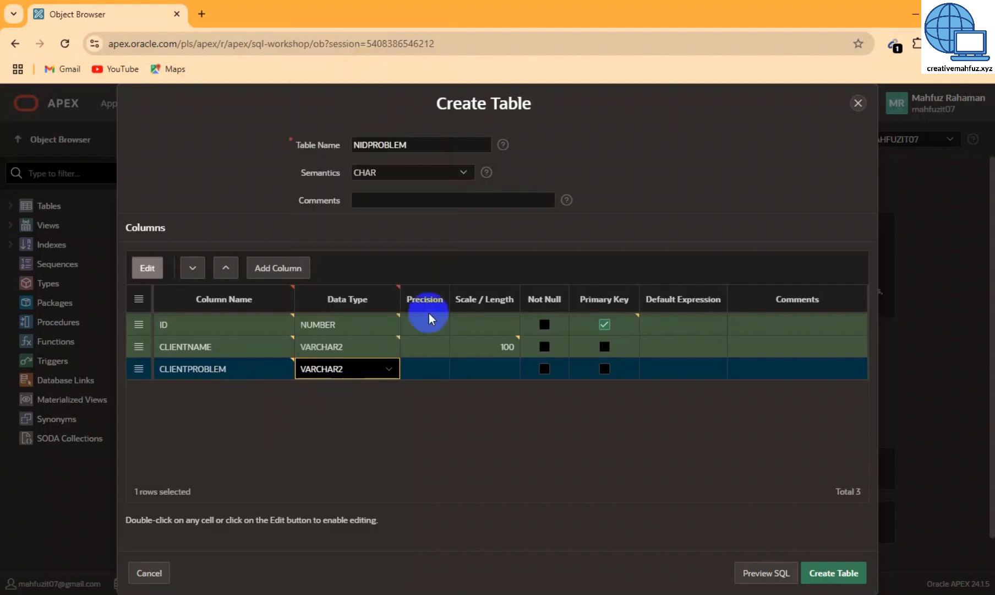
{"action": "left_click", "coordinate": [492, 369]}
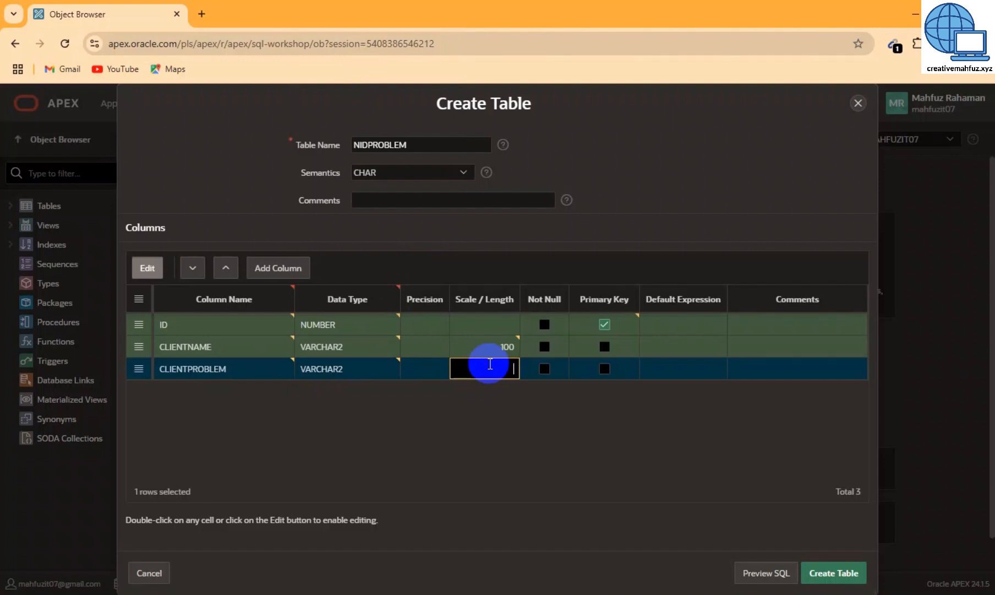
{"action": "type", "text": "500"}
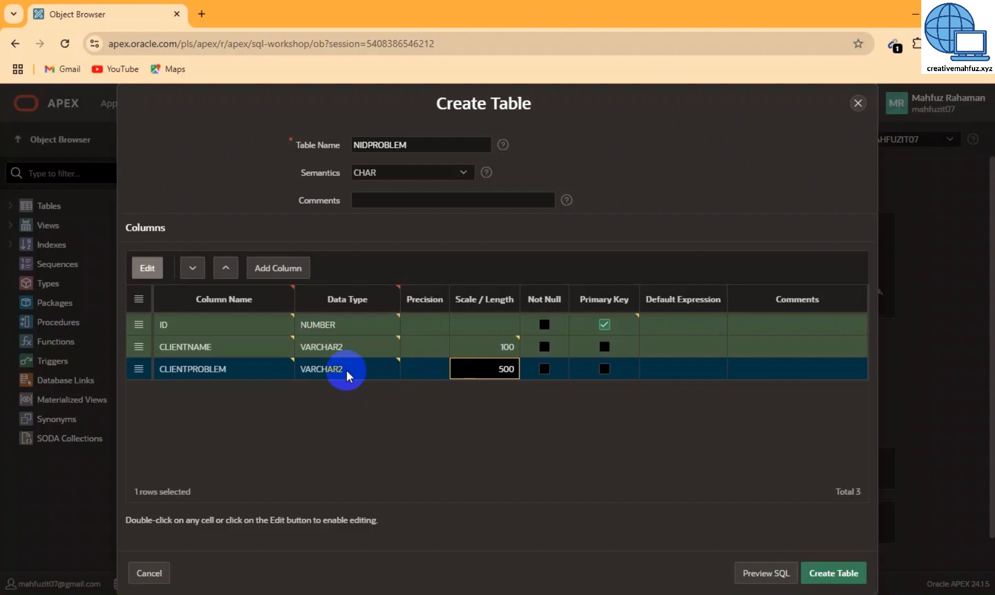
{"action": "left_click", "coordinate": [322, 408]}
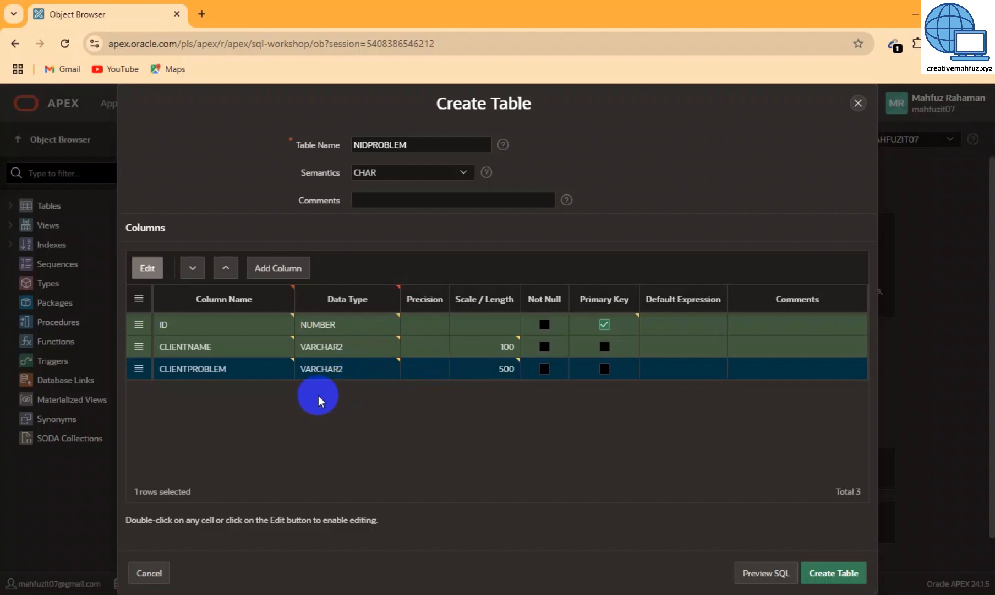
Add a CLIENTNIDNO column of type VARCHAR2 with length 100
{"action": "left_click", "coordinate": [292, 268]}
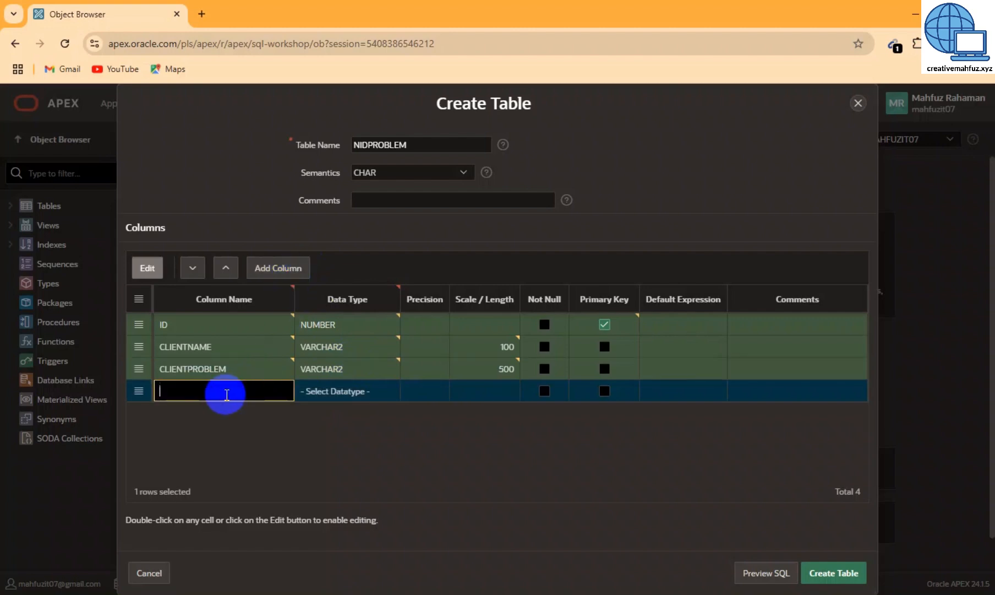
{"action": "type", "text": "CLIENTNIDNO"}
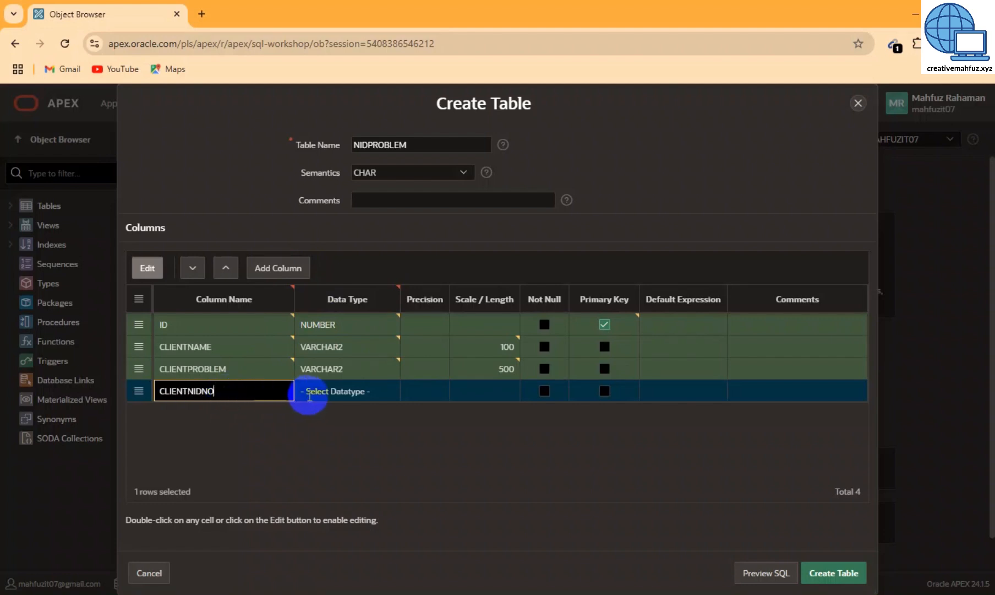
{"action": "left_click", "coordinate": [340, 394]}
{"action": "left_click", "coordinate": [340, 394]}
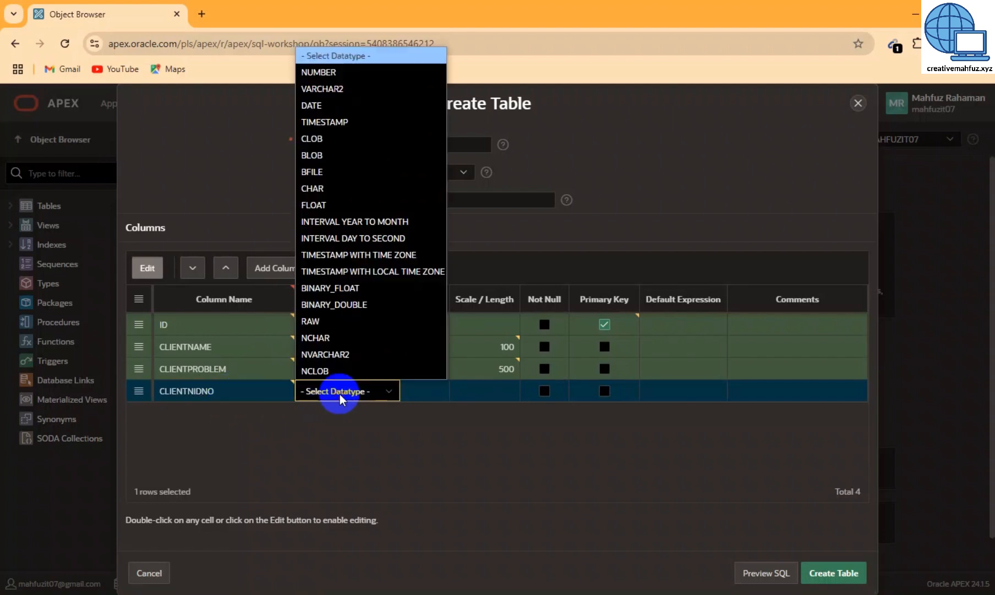
{"action": "left_click", "coordinate": [355, 89]}
{"action": "left_click", "coordinate": [503, 392]}
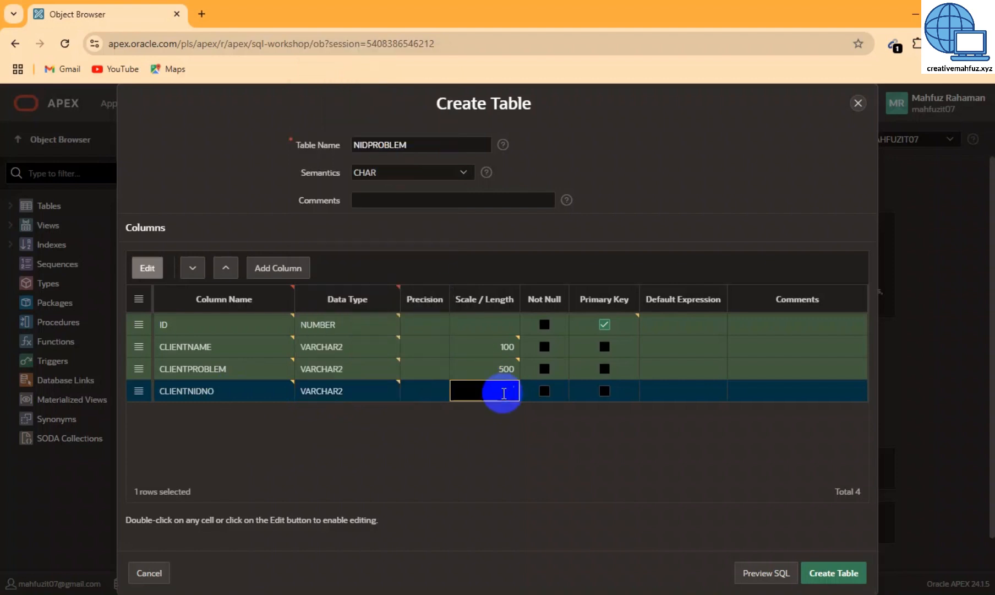
{"action": "type", "text": "100"}
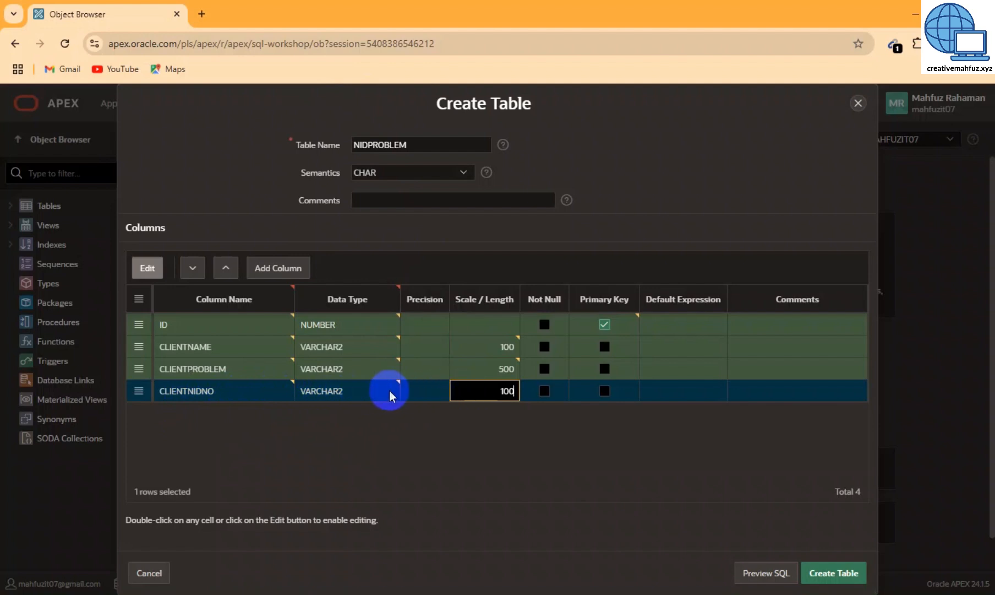
Add a PROBLEMTYPE column of type VARCHAR2 with length 200
{"action": "left_click", "coordinate": [267, 270]}
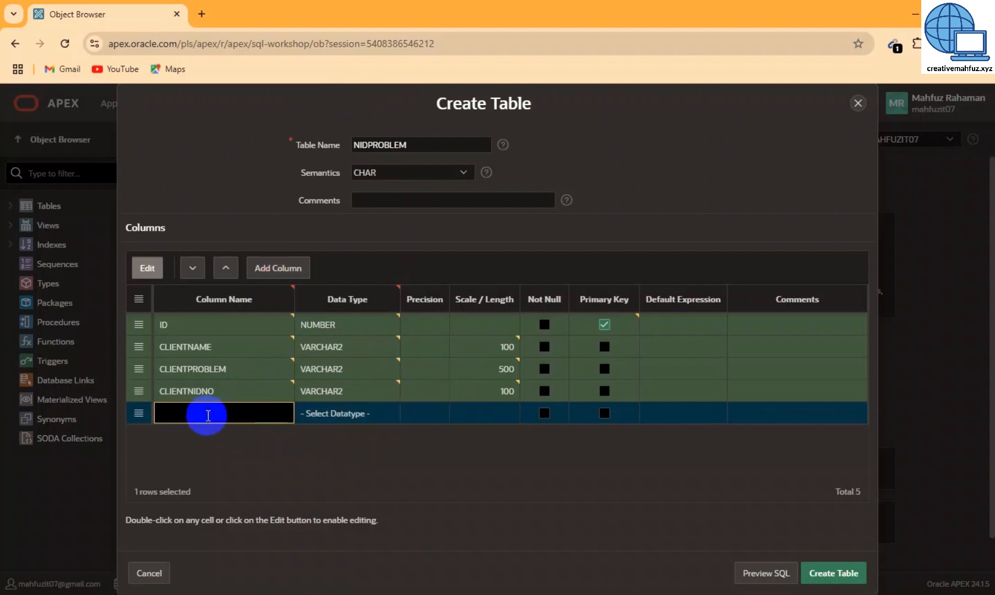
{"action": "type", "text": "PROBLEMTYPE"}
{"action": "left_click", "coordinate": [335, 413]}
{"action": "left_click", "coordinate": [338, 412]}
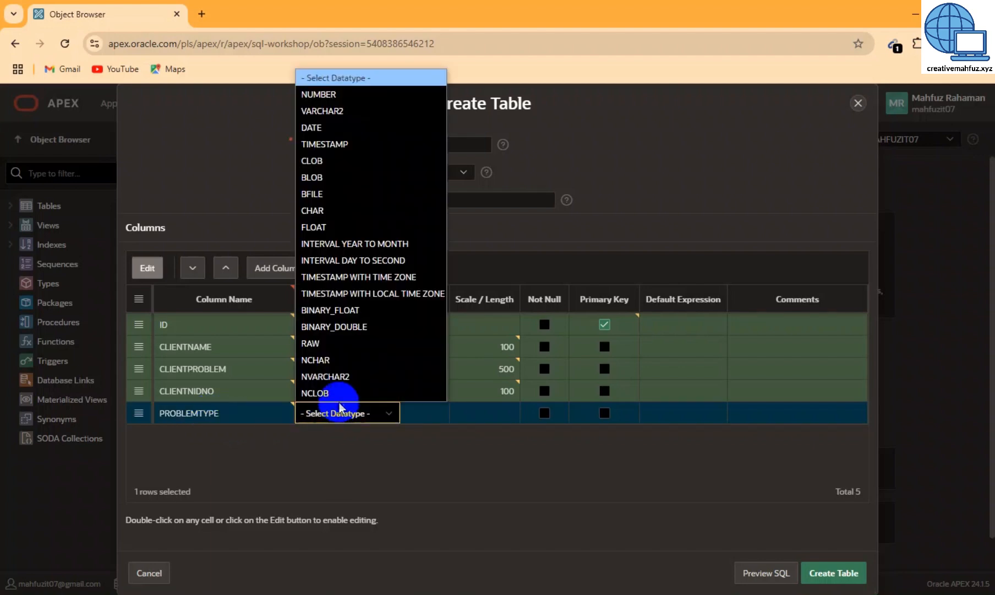
{"action": "left_click", "coordinate": [331, 111]}
{"action": "left_click", "coordinate": [492, 411]}
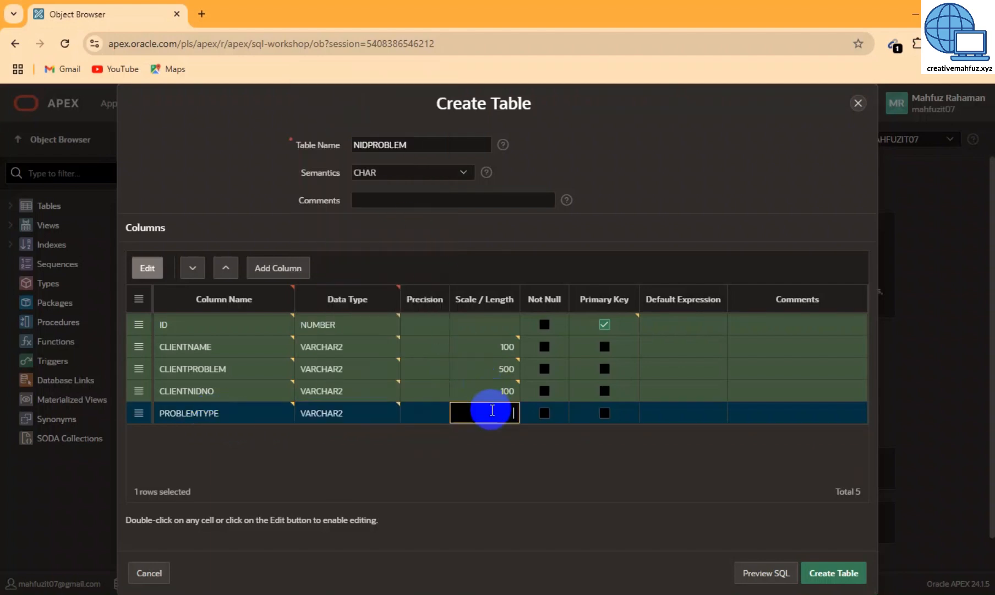
{"action": "type", "text": "200"}
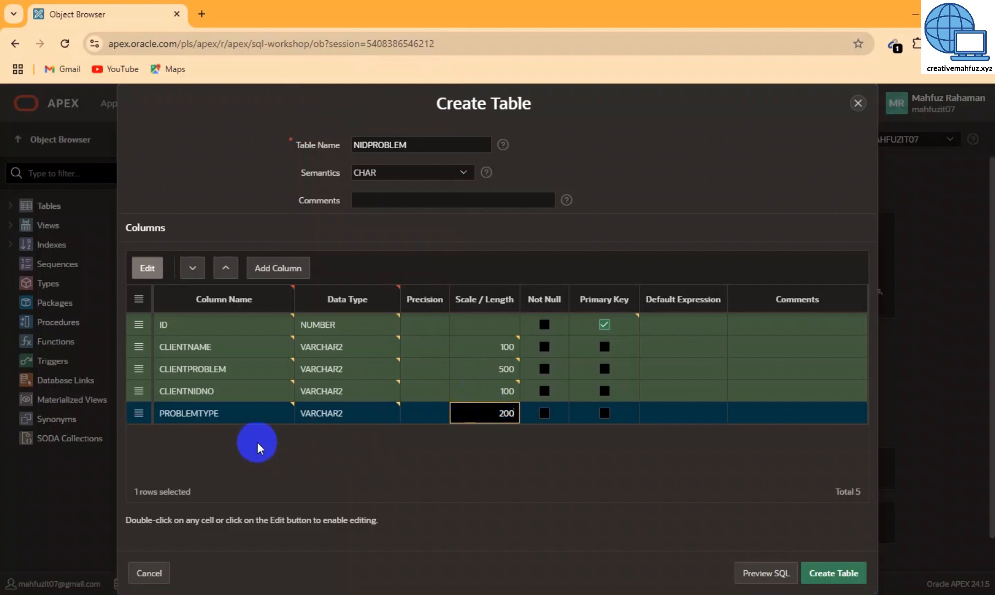
Add a WORKSTATUS column of type VARCHAR2 with length 50
{"action": "left_click", "coordinate": [278, 268]}
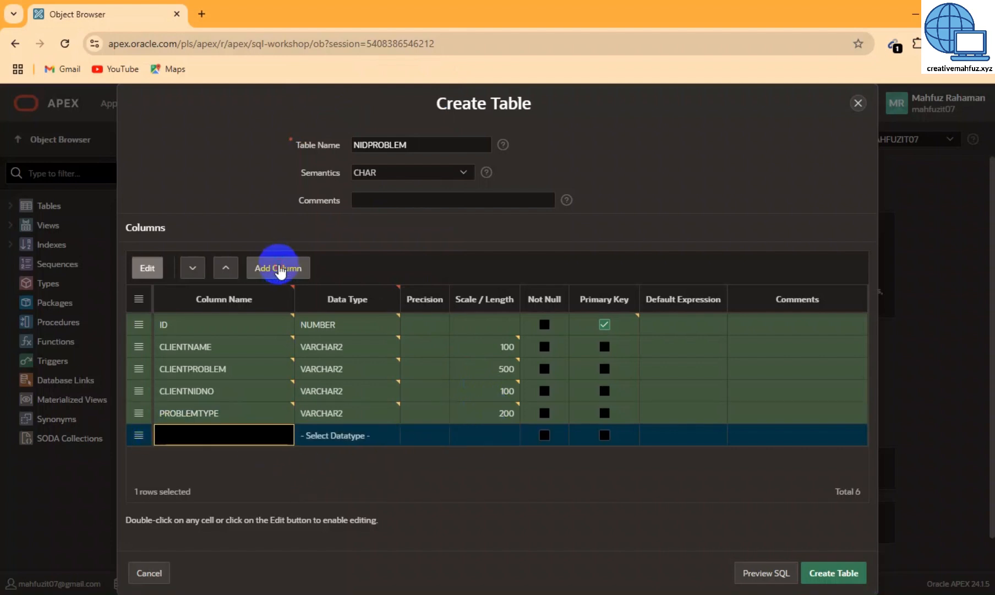
{"action": "left_click", "coordinate": [211, 440]}
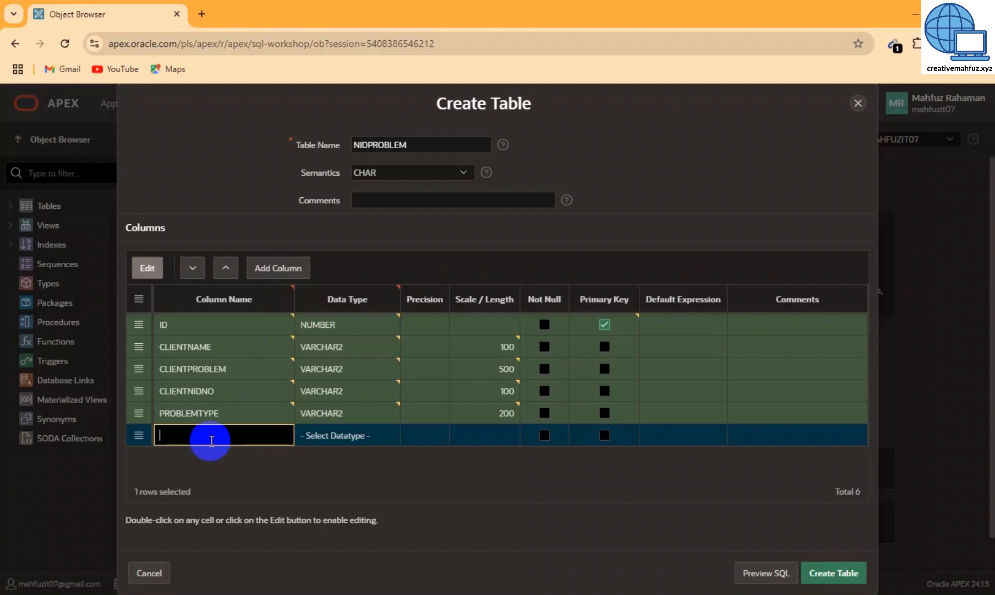
{"action": "type", "text": "WORKSTATUS"}
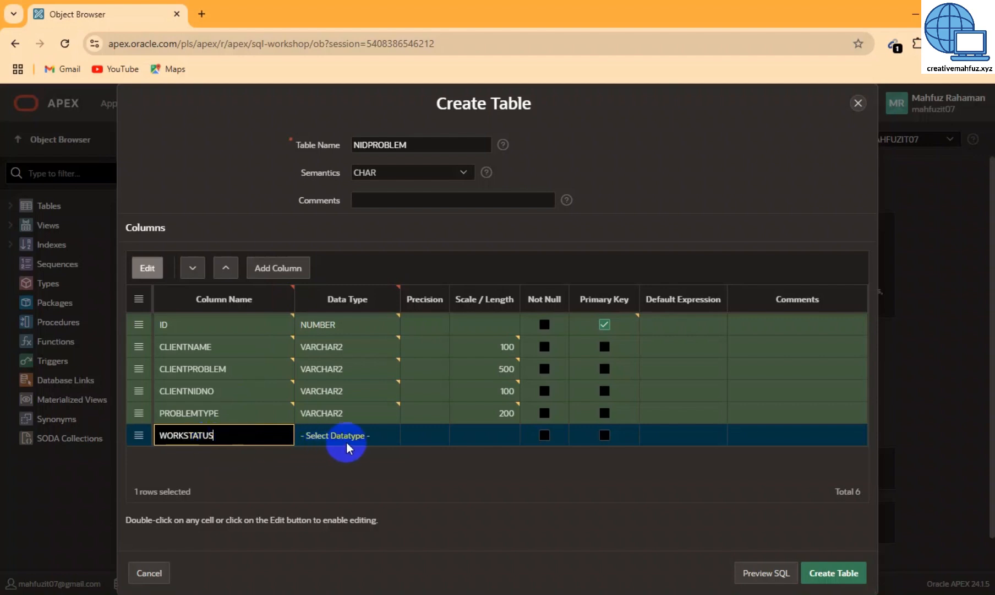
{"action": "left_click", "coordinate": [346, 442]}
{"action": "left_click", "coordinate": [347, 439]}
{"action": "left_click", "coordinate": [369, 133]}
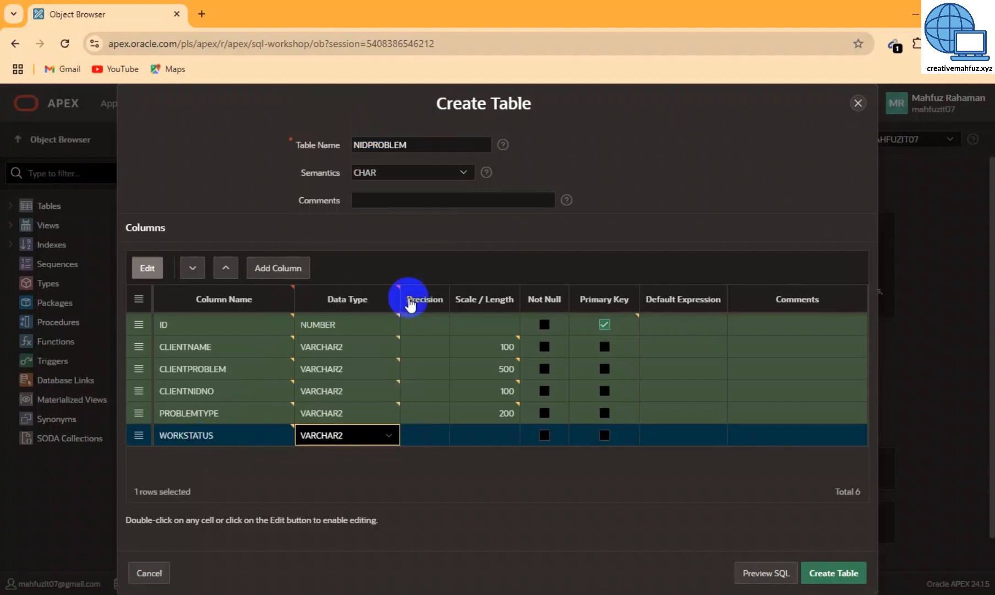
{"action": "left_click", "coordinate": [507, 435]}
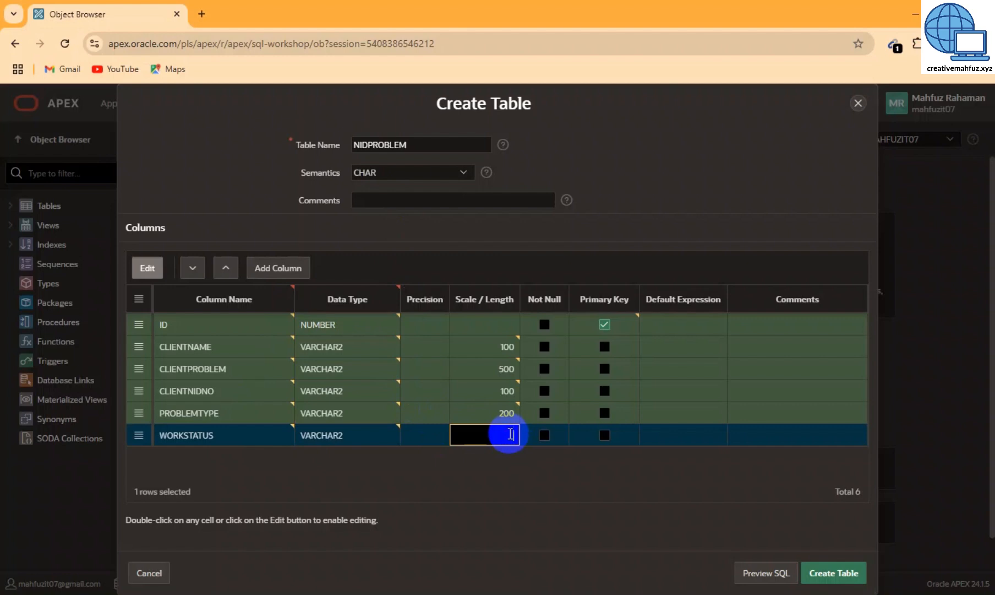
{"action": "type", "text": "50"}
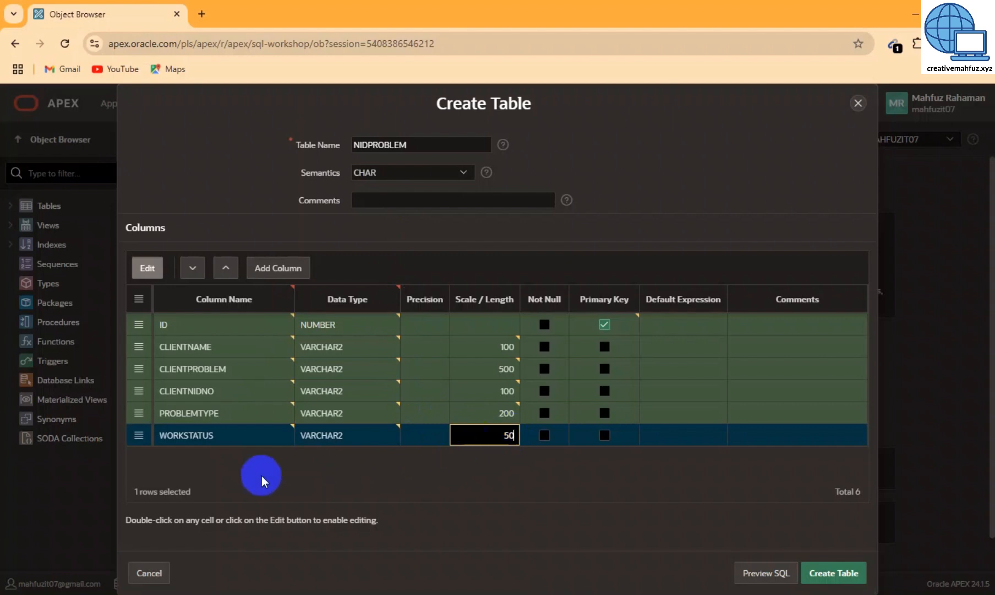
{"action": "left_click", "coordinate": [250, 276]}
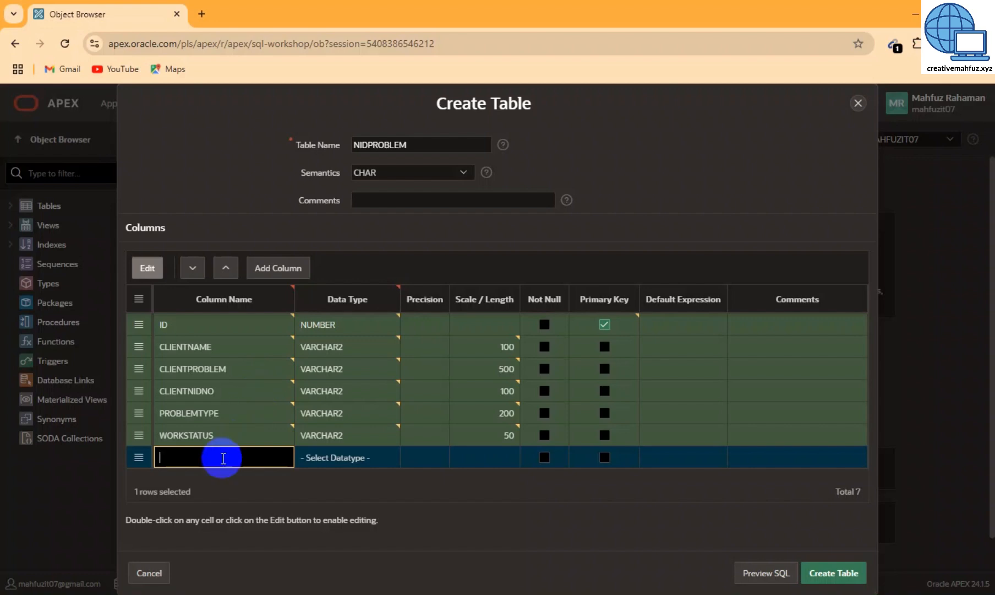
Name the new column ENTRYDATE and give it the DATE type
{"action": "type", "text": "NTRYDATE"}
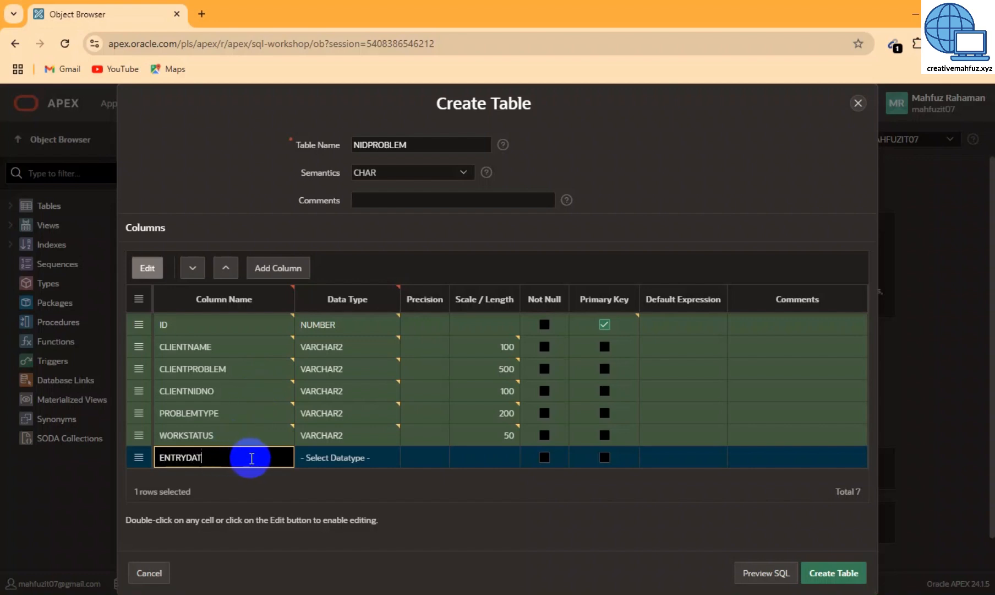
{"action": "left_click", "coordinate": [371, 457]}
{"action": "left_click", "coordinate": [370, 457]}
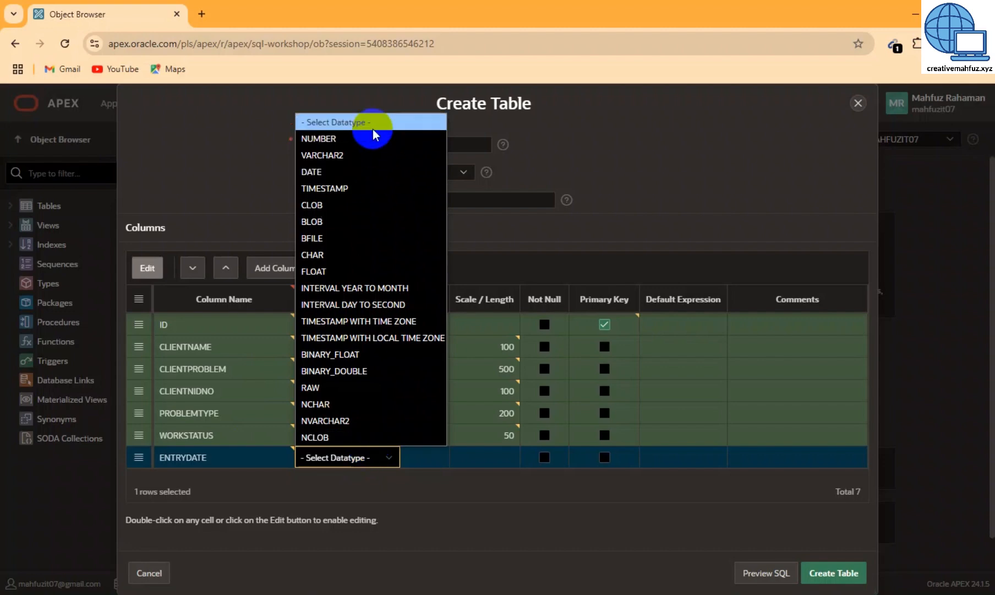
{"action": "left_click", "coordinate": [359, 174]}
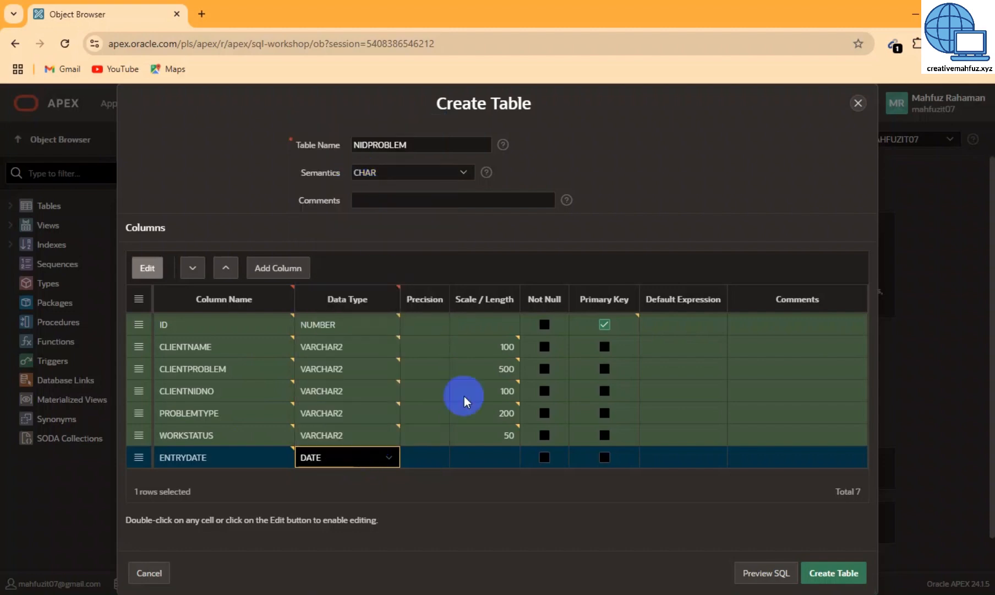
Add COMMENTS as VARCHAR2 length 255 and create the NIDPROBLEM table
{"action": "left_click", "coordinate": [279, 268]}
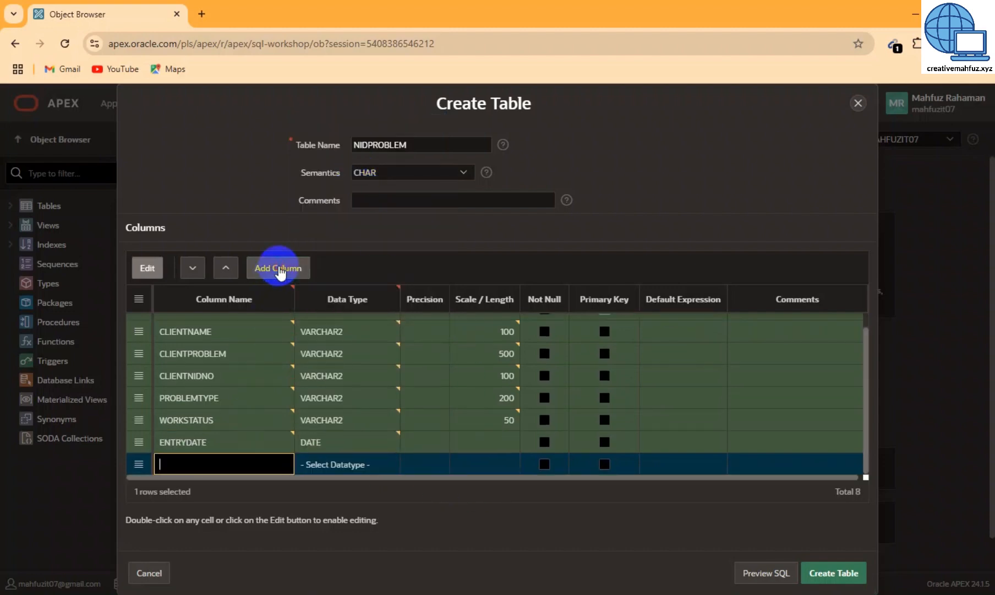
{"action": "type", "text": "cOMMENTS"}
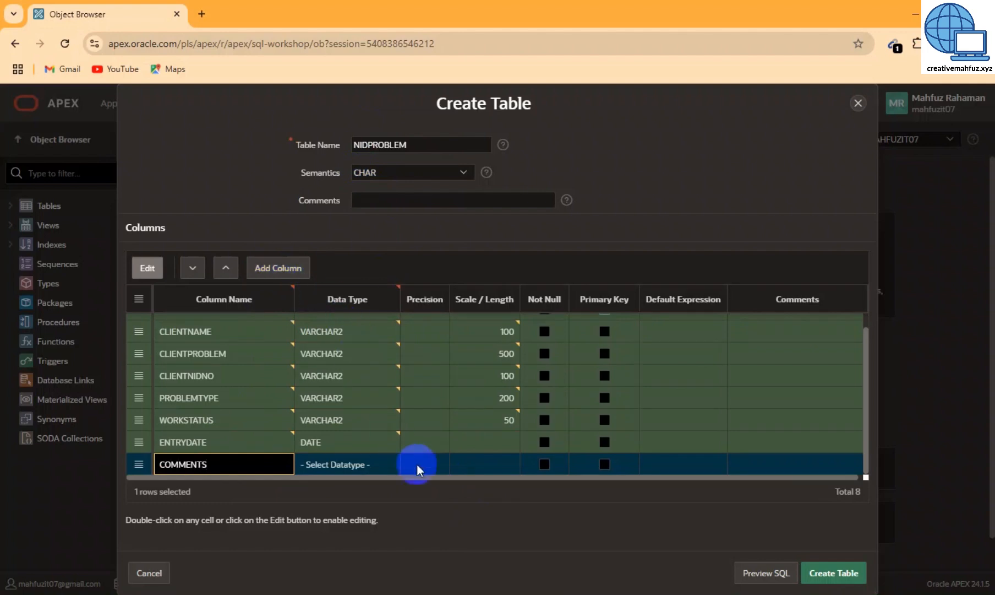
{"action": "left_click", "coordinate": [359, 465]}
{"action": "left_click", "coordinate": [359, 465]}
{"action": "left_click", "coordinate": [361, 159]}
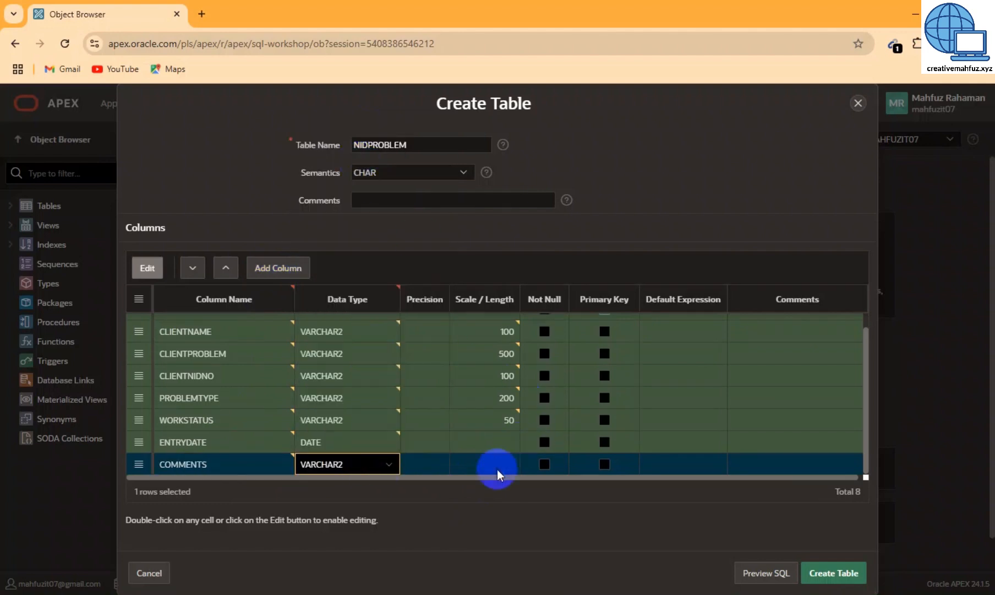
{"action": "left_click", "coordinate": [498, 468]}
{"action": "type", "text": "2"}
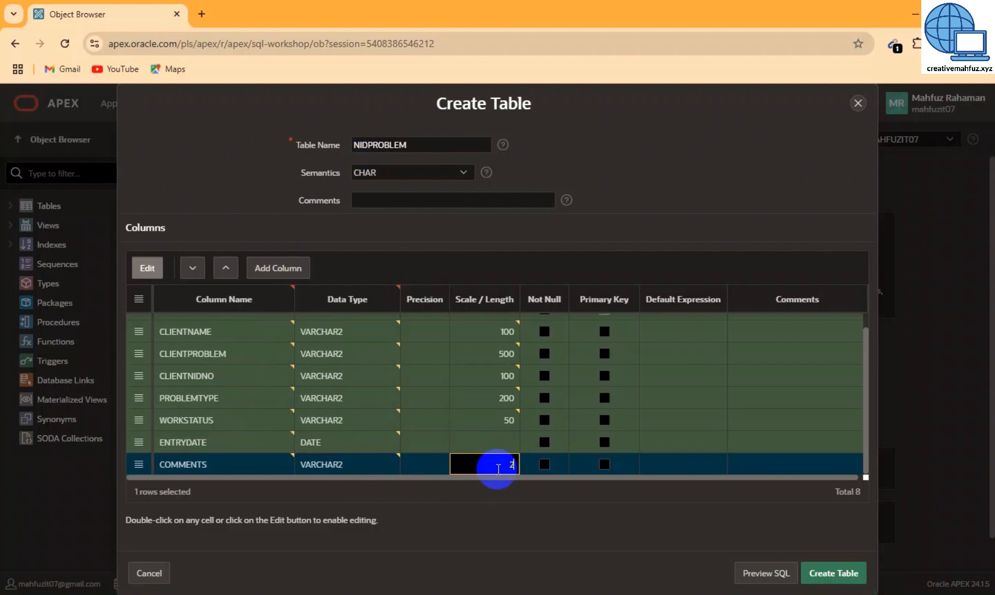
{"action": "type", "text": "55"}
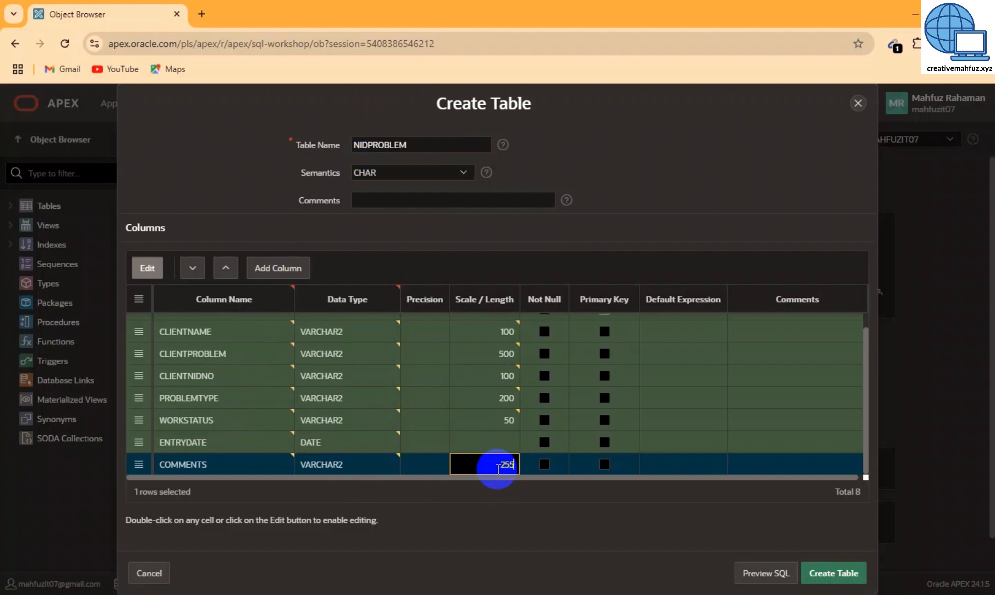
{"action": "left_click", "coordinate": [830, 575]}
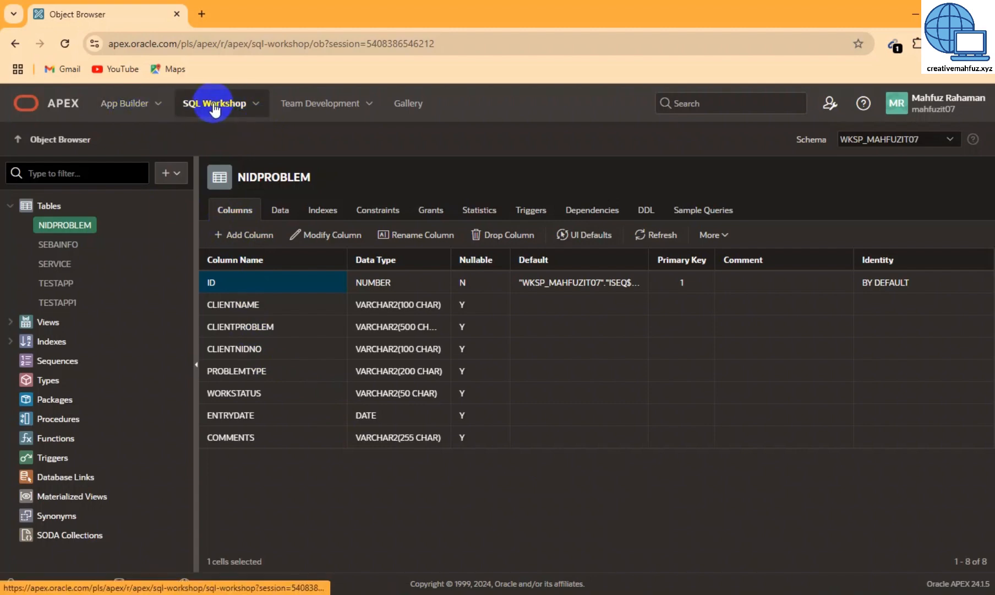
Go to the App Builder's list of applications
{"action": "left_click", "coordinate": [121, 109]}
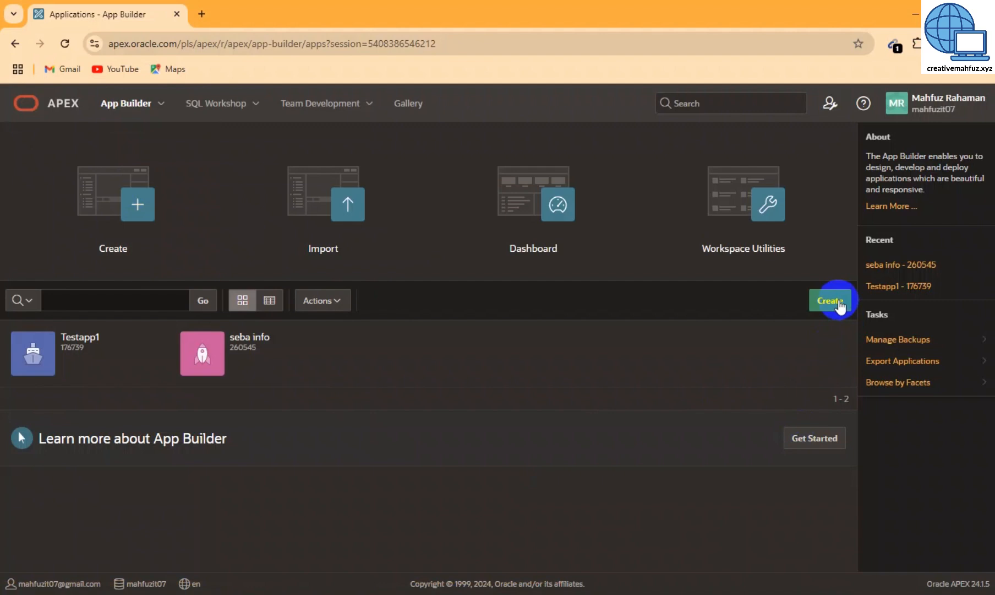
Begin a new application and name it 'client problem note'
{"action": "left_click", "coordinate": [115, 209]}
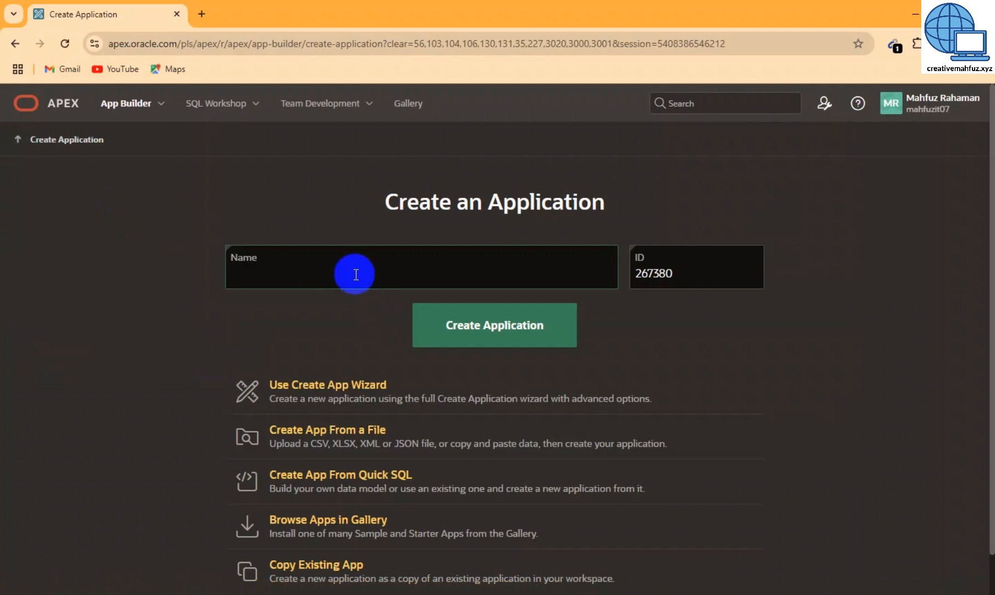
{"action": "type", "text": "client problem"}
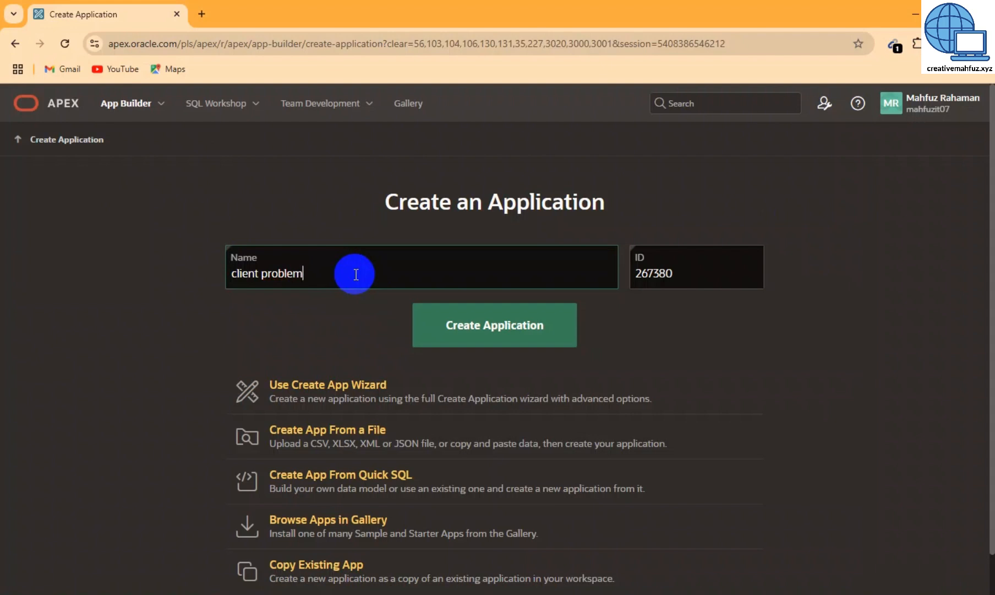
{"action": "type", "text": " note"}
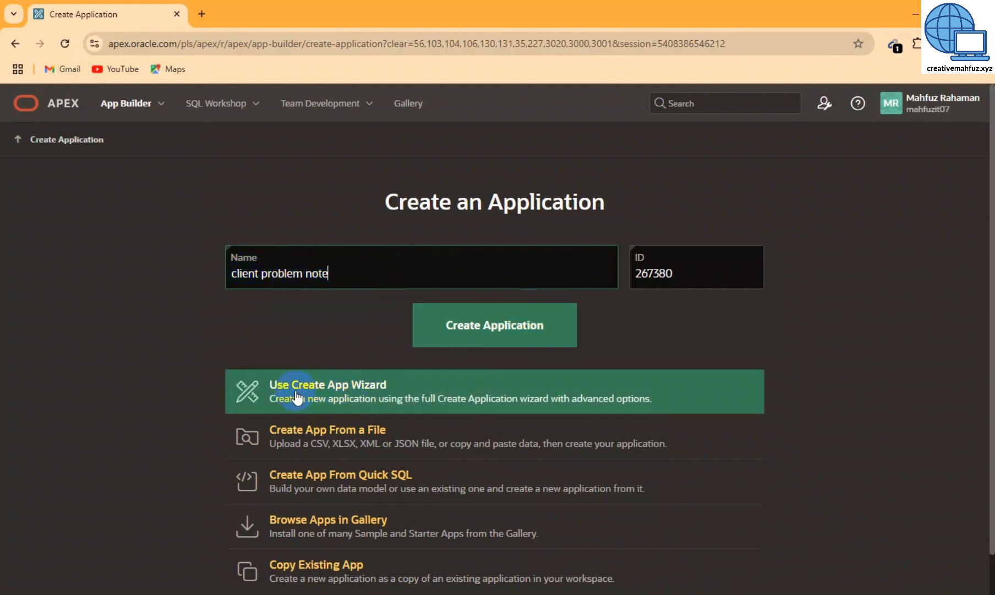
Using the full wizard, enable Install Progressive Web App and create the application
{"action": "left_click", "coordinate": [349, 389]}
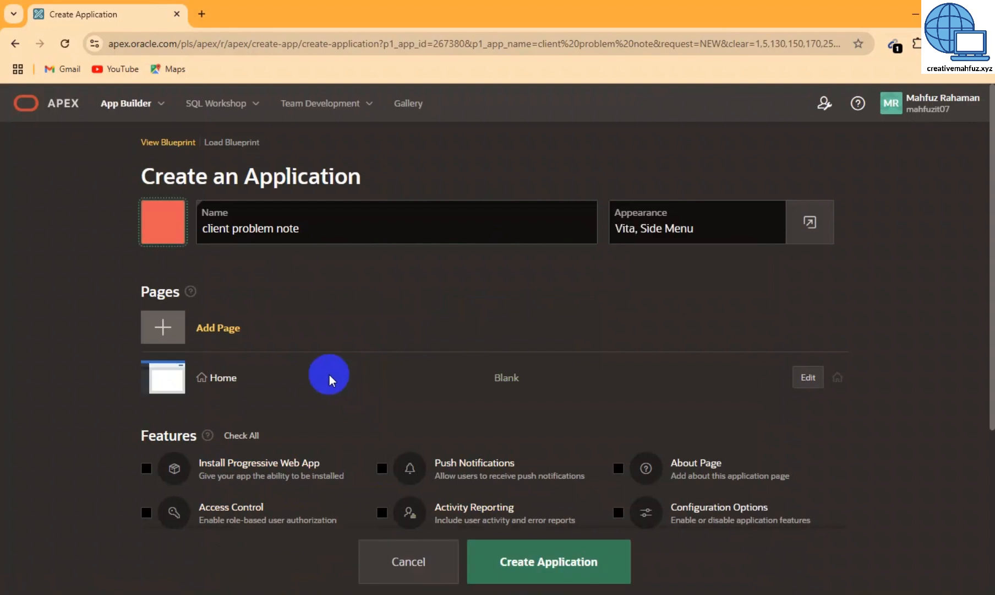
{"action": "left_click", "coordinate": [147, 468]}
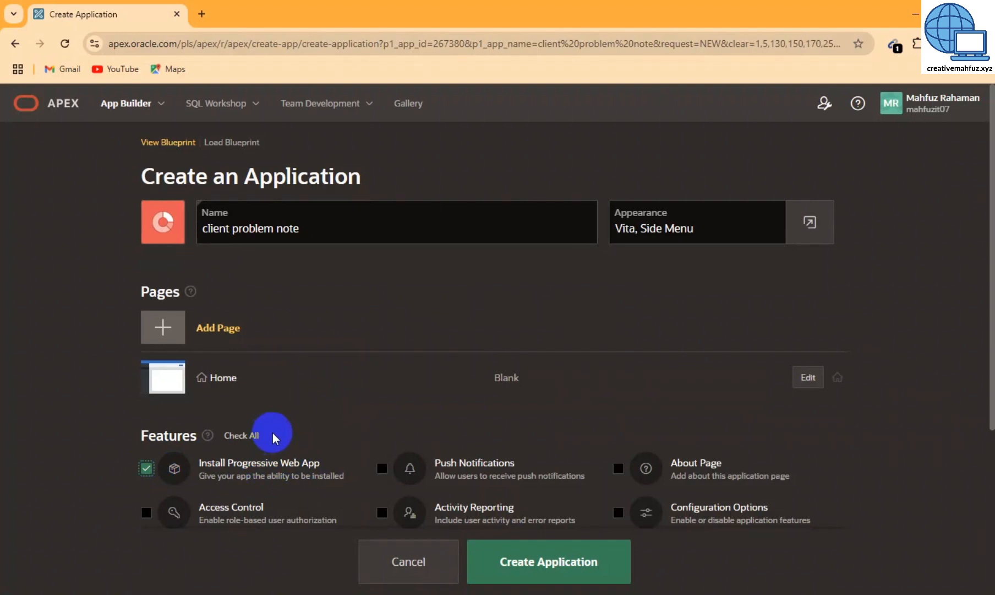
{"action": "scroll", "coordinate": [397, 449], "scroll_direction": "down", "scroll_amount": 3}
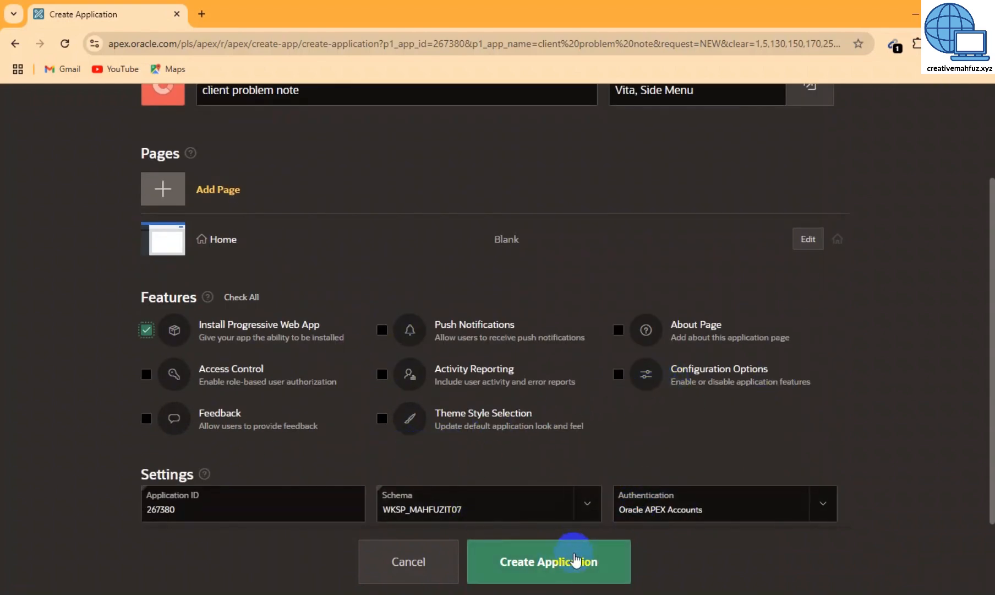
{"action": "left_click", "coordinate": [560, 561]}
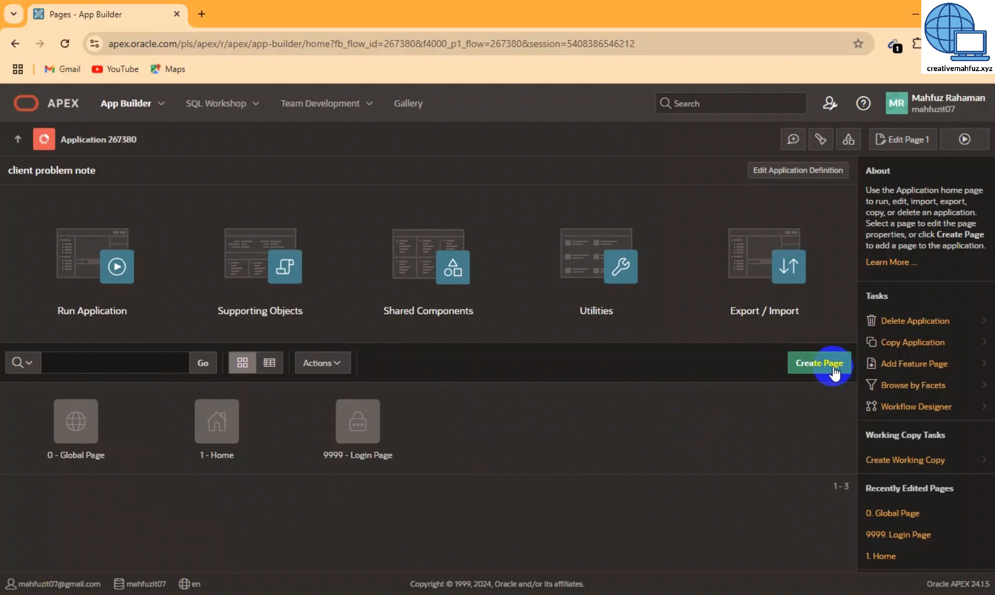
Add an interactive report page 'client problems report' with a form page of the same name
{"action": "left_click", "coordinate": [809, 364]}
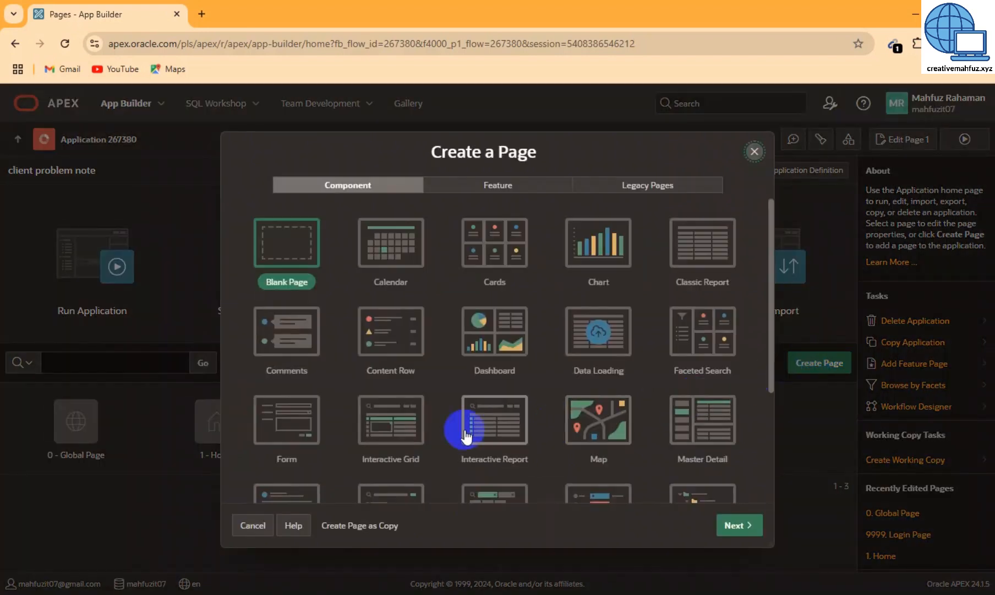
{"action": "left_click", "coordinate": [494, 428]}
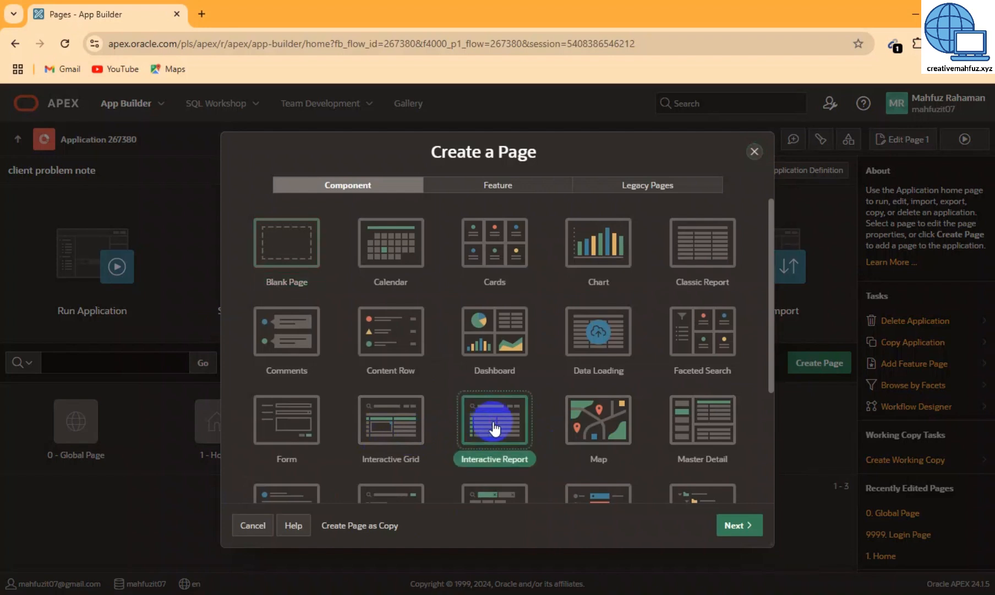
{"action": "left_click", "coordinate": [493, 423]}
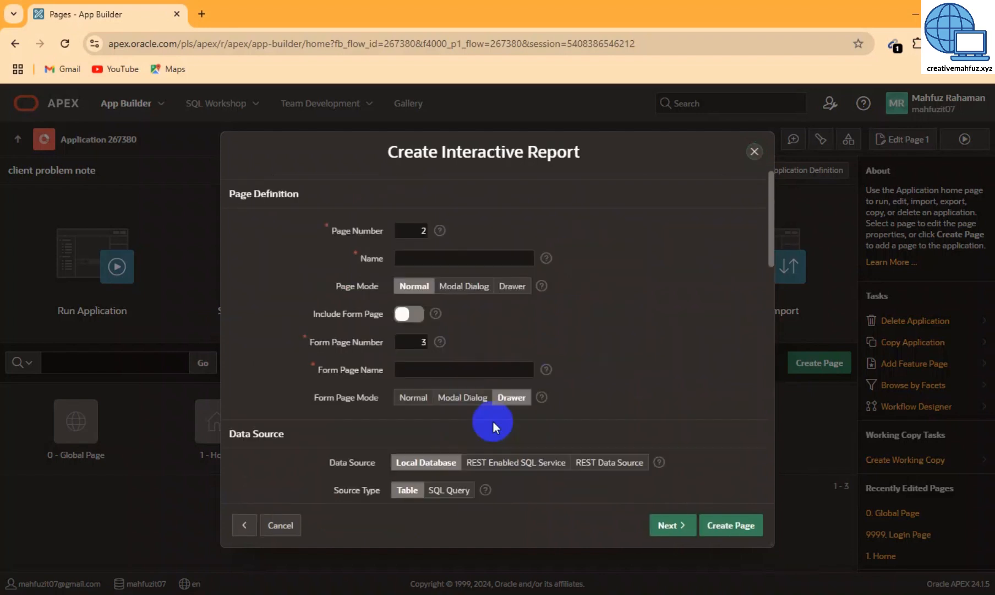
{"action": "left_click", "coordinate": [419, 257]}
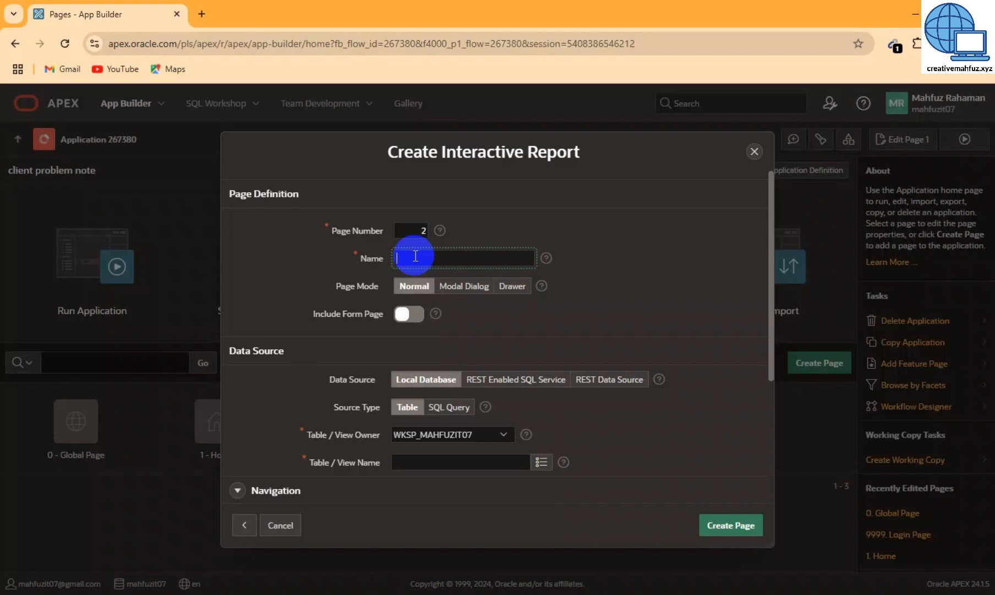
{"action": "type", "text": "client problems"}
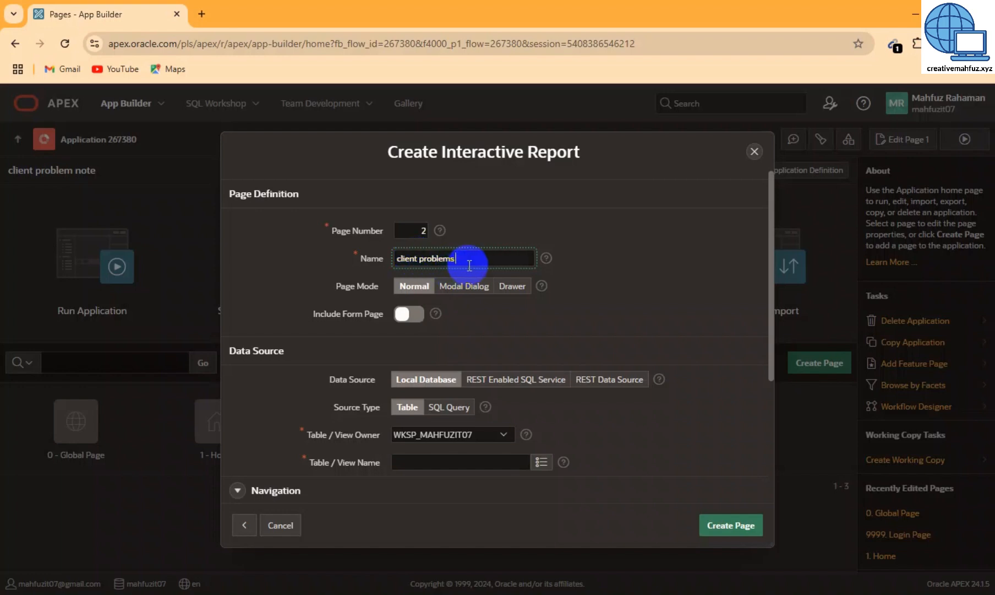
{"action": "type", "text": " report"}
{"action": "left_click_drag", "start_coordinate": [506, 258], "coordinate": [359, 257]}
{"action": "key", "text": "ctrl+c"}
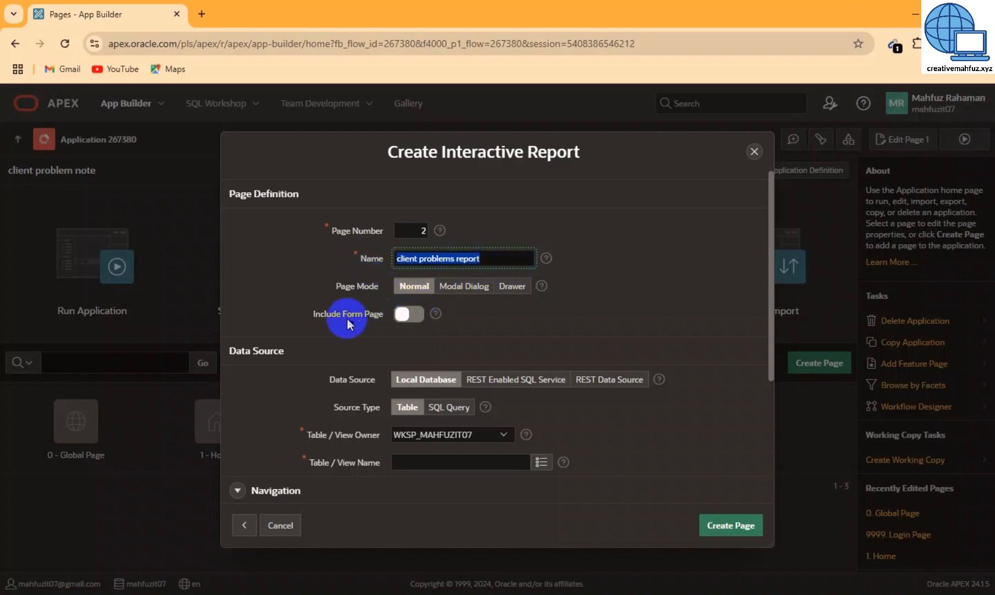
{"action": "left_click", "coordinate": [401, 314]}
{"action": "left_click", "coordinate": [405, 315]}
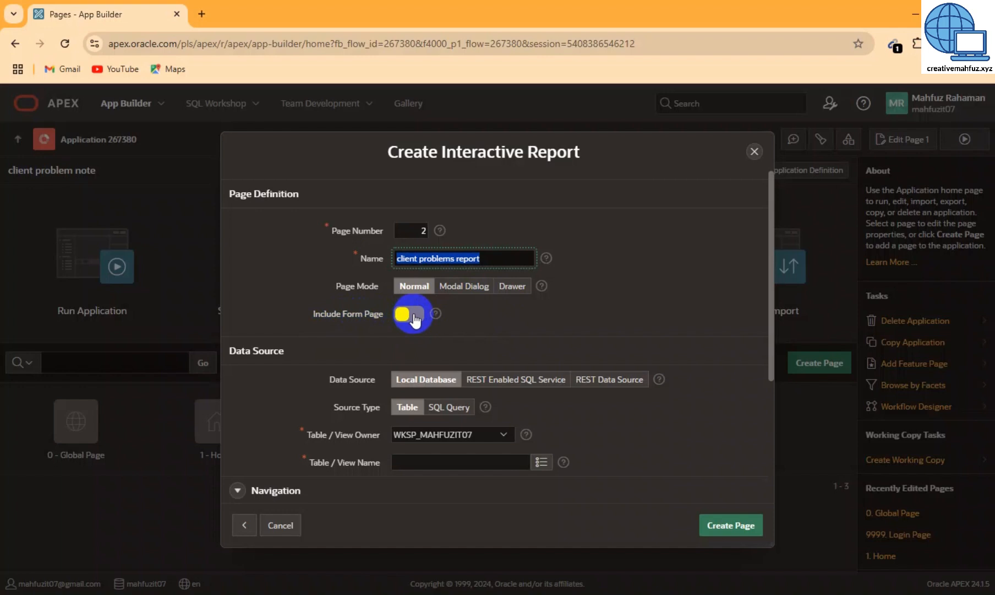
{"action": "left_click", "coordinate": [414, 319]}
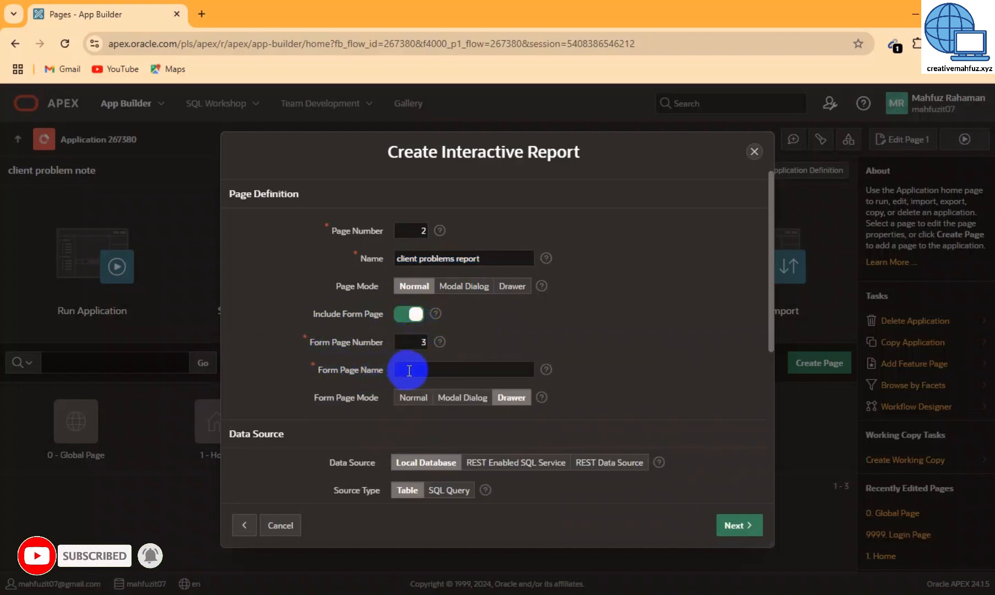
{"action": "left_click", "coordinate": [409, 370]}
{"action": "key", "text": "ctrl+v"}
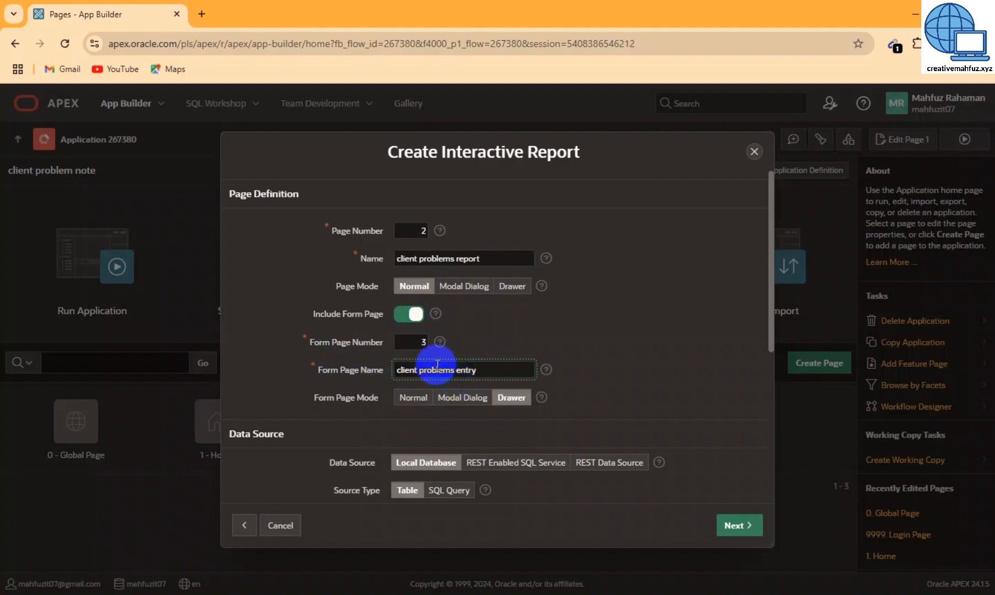
Choose the NIDPROBLEM table as the report's data source and continue to the primary key step
{"action": "scroll", "coordinate": [570, 377], "scroll_direction": "down", "scroll_amount": 3}
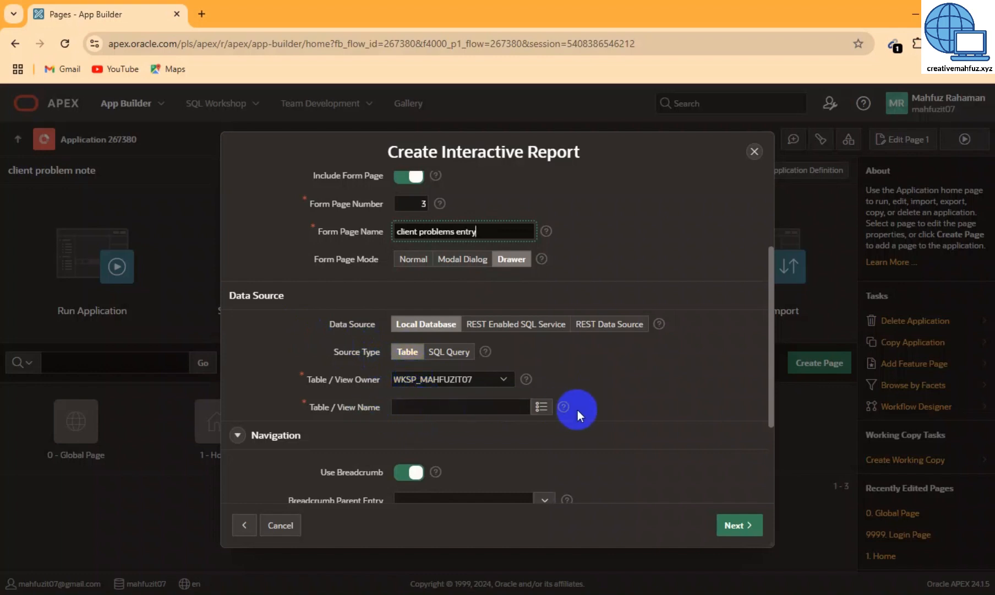
{"action": "left_click", "coordinate": [543, 409]}
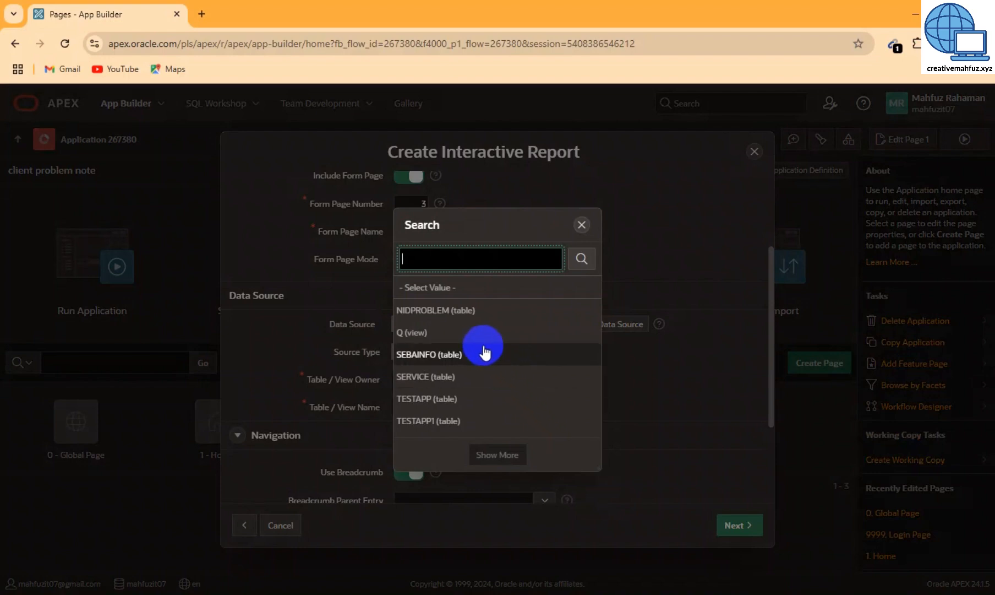
{"action": "left_click", "coordinate": [429, 313]}
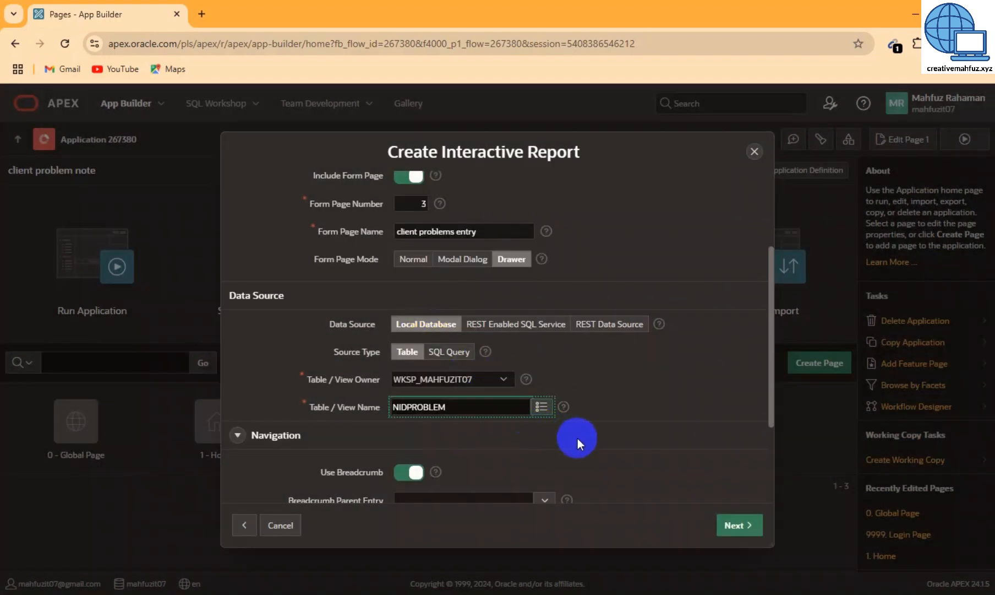
{"action": "left_click", "coordinate": [735, 527]}
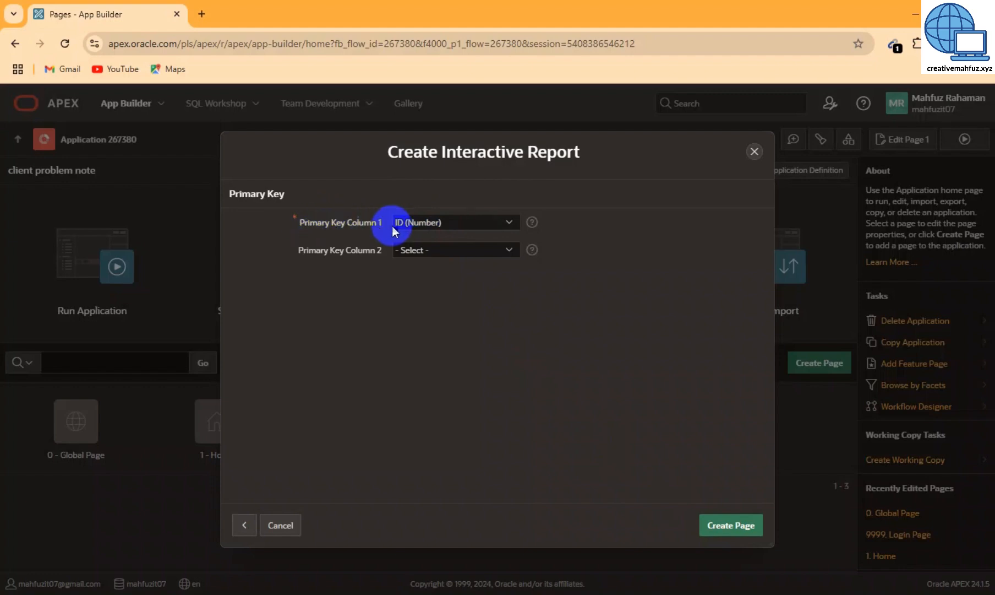
Keep ID (Number) as the primary key and create the report and form pages
{"action": "left_click", "coordinate": [443, 223]}
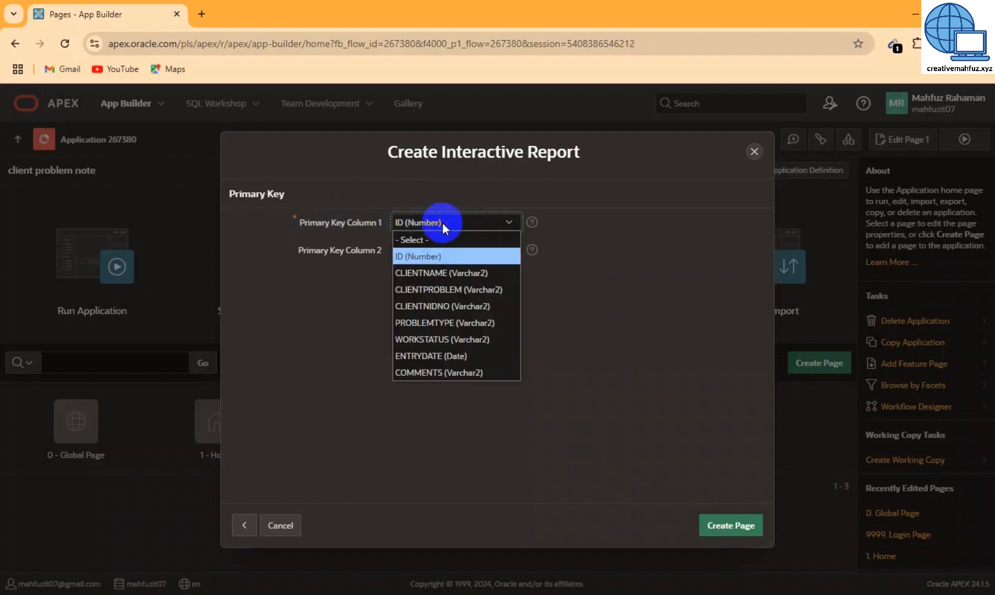
{"action": "left_click", "coordinate": [442, 223]}
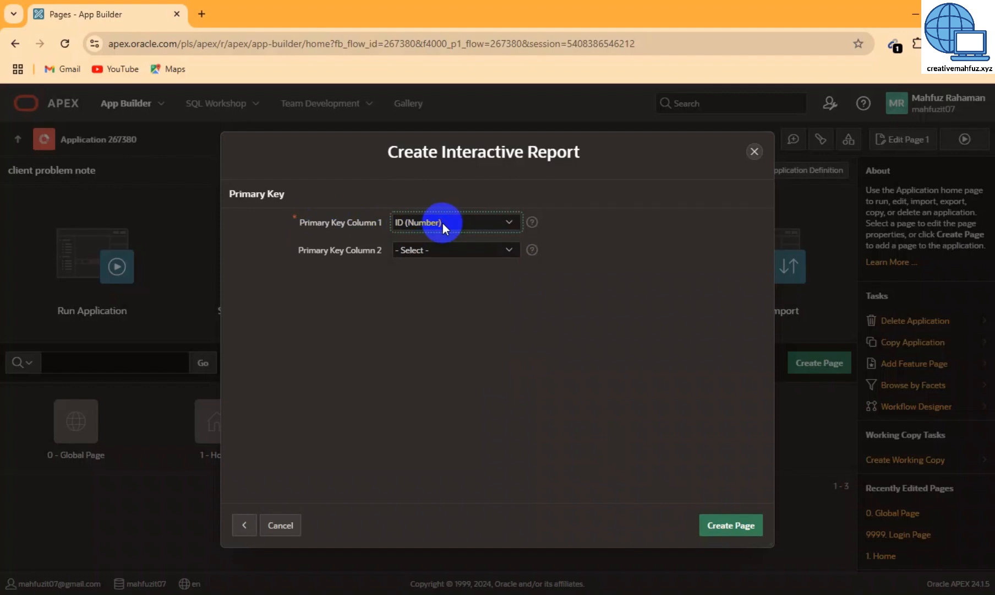
{"action": "left_click", "coordinate": [736, 526]}
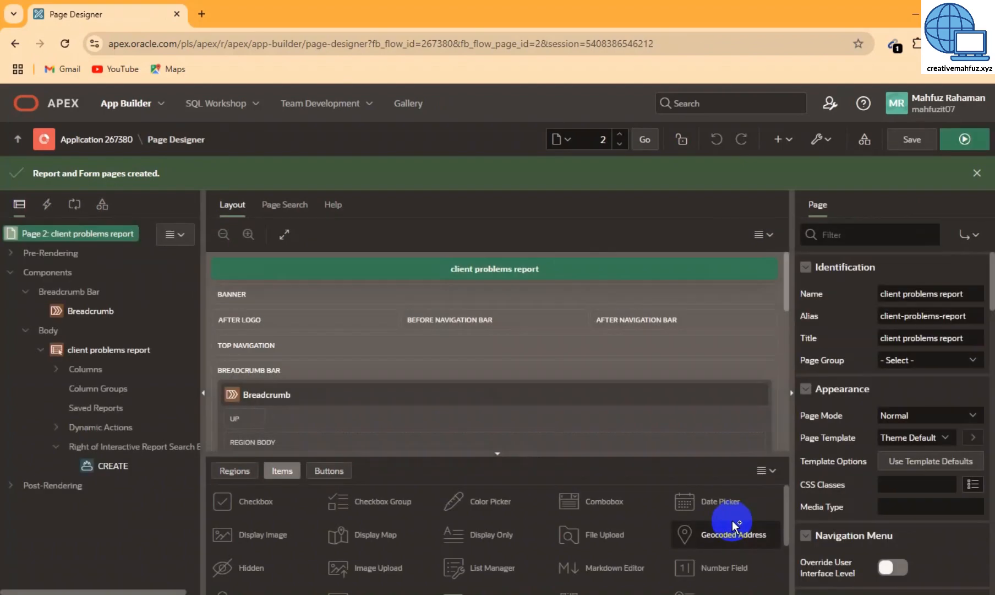
{"action": "mouse_move", "coordinate": [733, 520]}
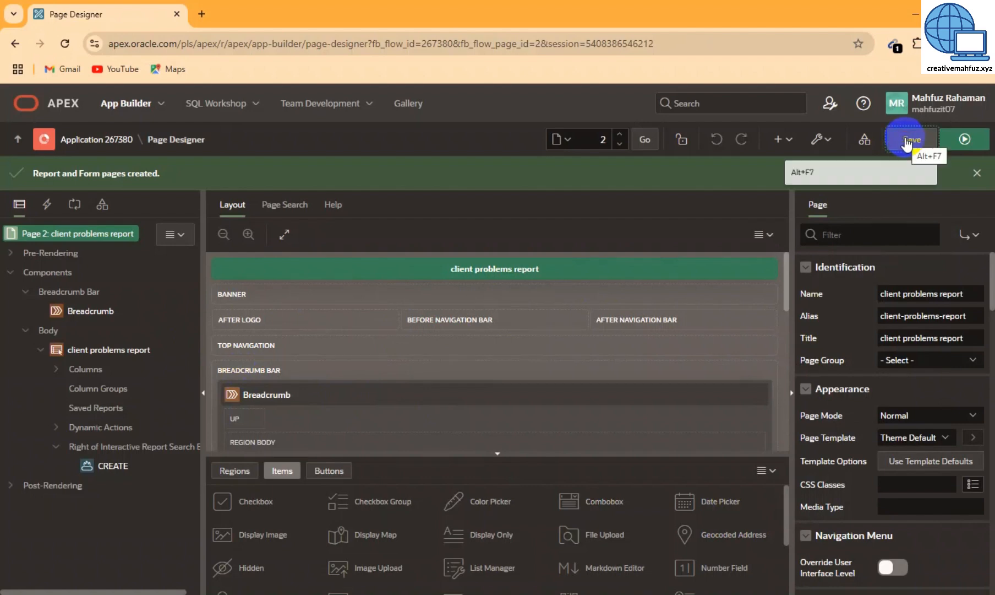
Save and run the report page, then sign in to the running app
{"action": "left_click", "coordinate": [967, 140]}
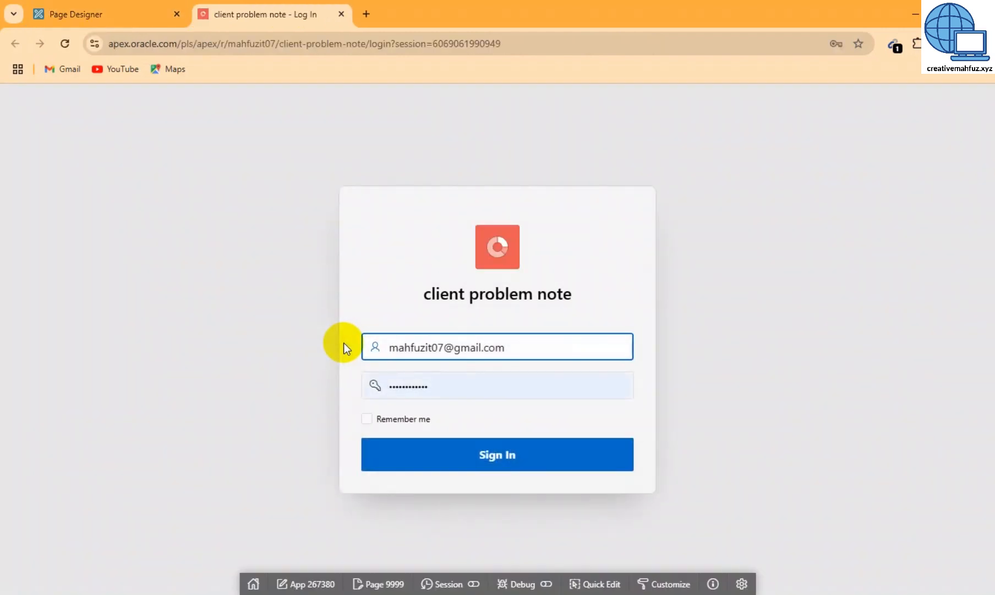
{"action": "left_click", "coordinate": [500, 452]}
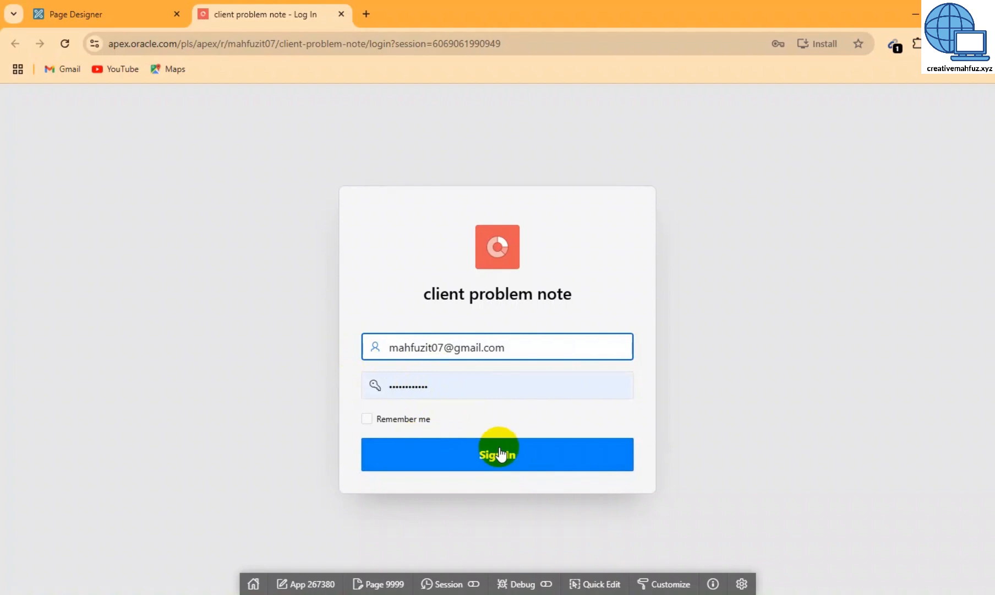
{"action": "left_click", "coordinate": [520, 459]}
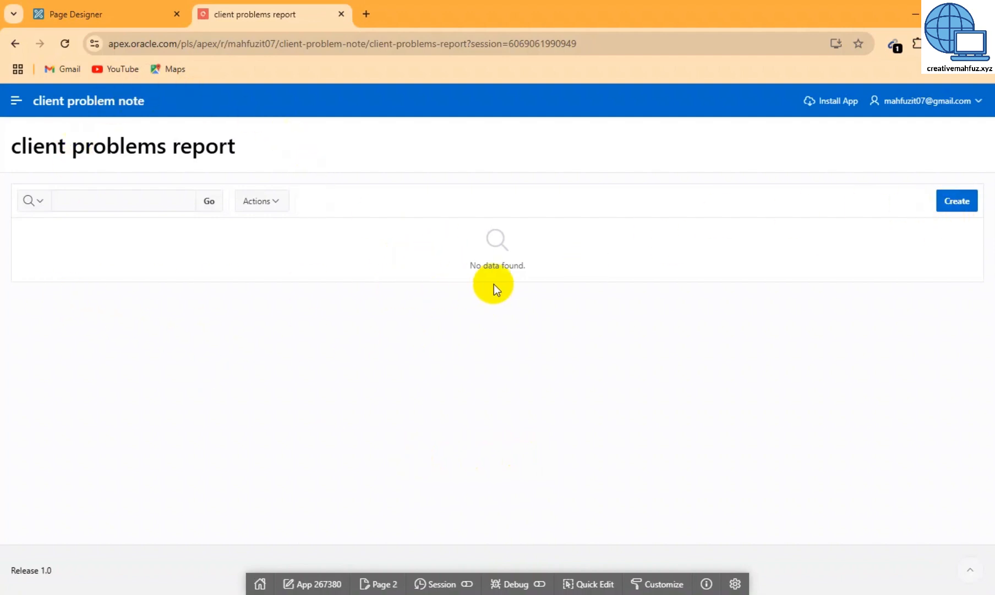
{"action": "left_click_drag", "start_coordinate": [469, 266], "coordinate": [557, 266]}
{"action": "left_click", "coordinate": [556, 266]}
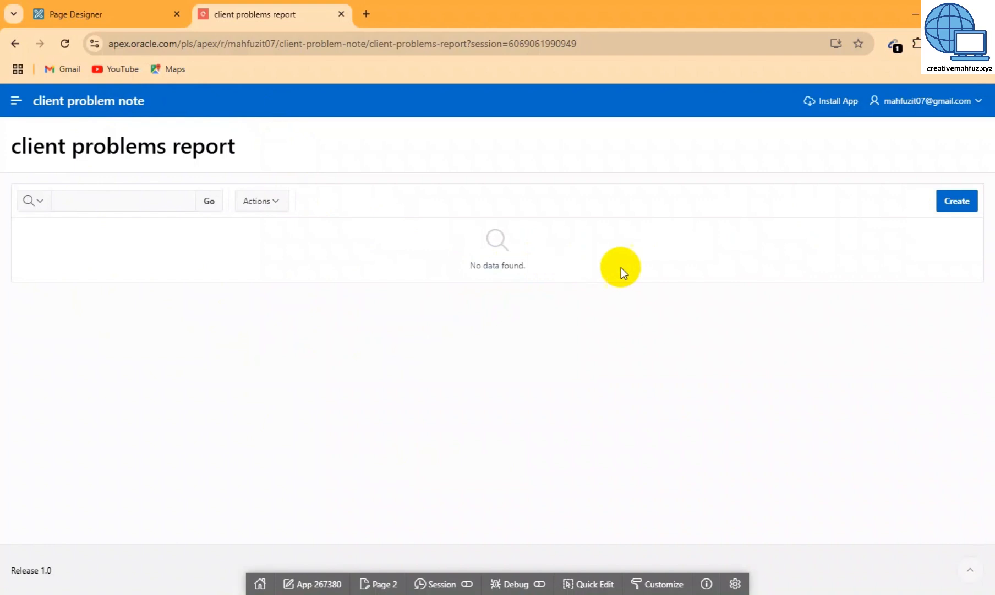
Start a new test entry with client name 'tes', problem 'nid name' and ID number 12345678
{"action": "left_click", "coordinate": [964, 203]}
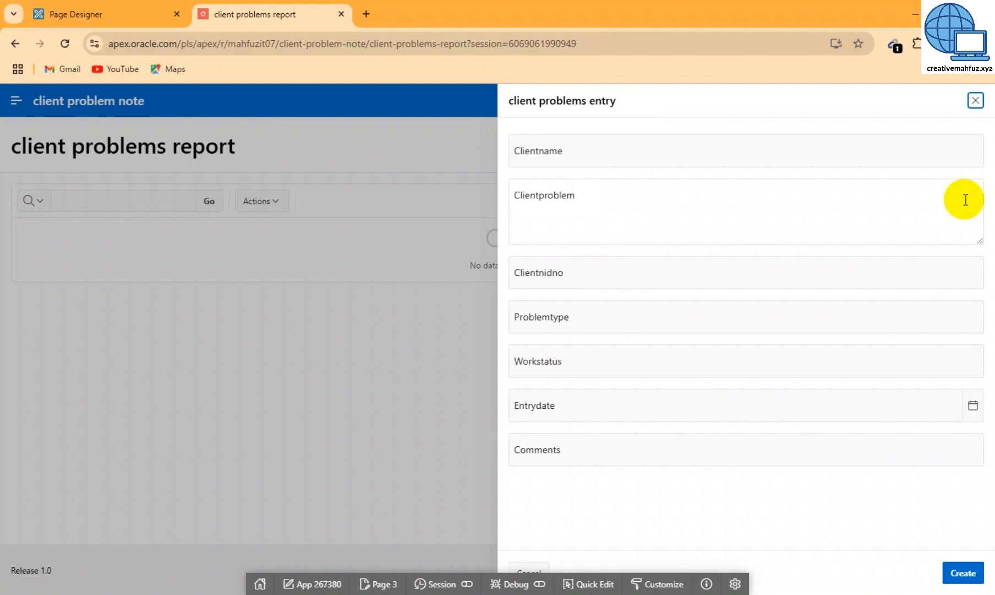
{"action": "left_click", "coordinate": [683, 154]}
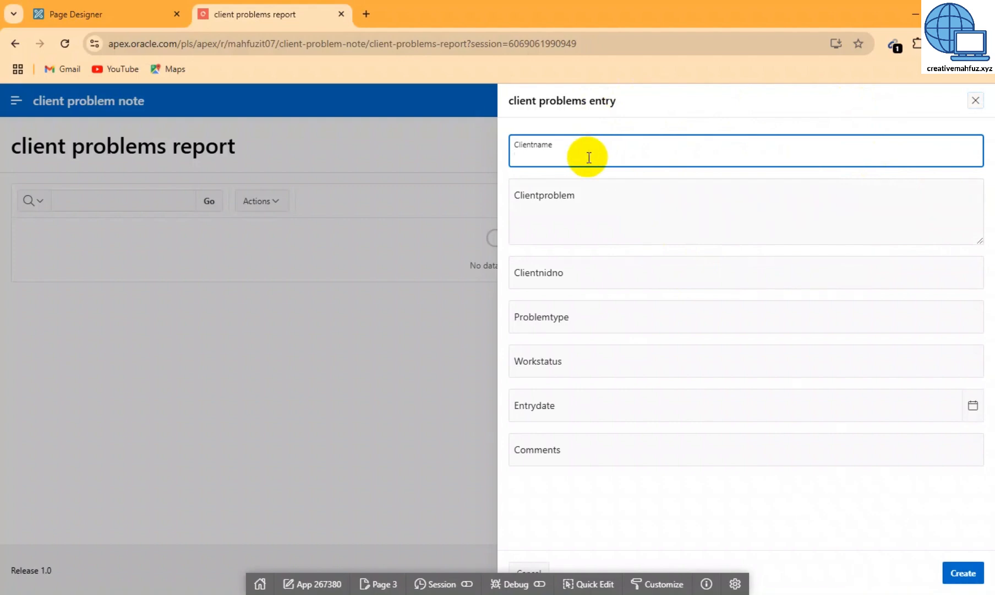
{"action": "type", "text": "test"}
{"action": "left_click", "coordinate": [583, 205]}
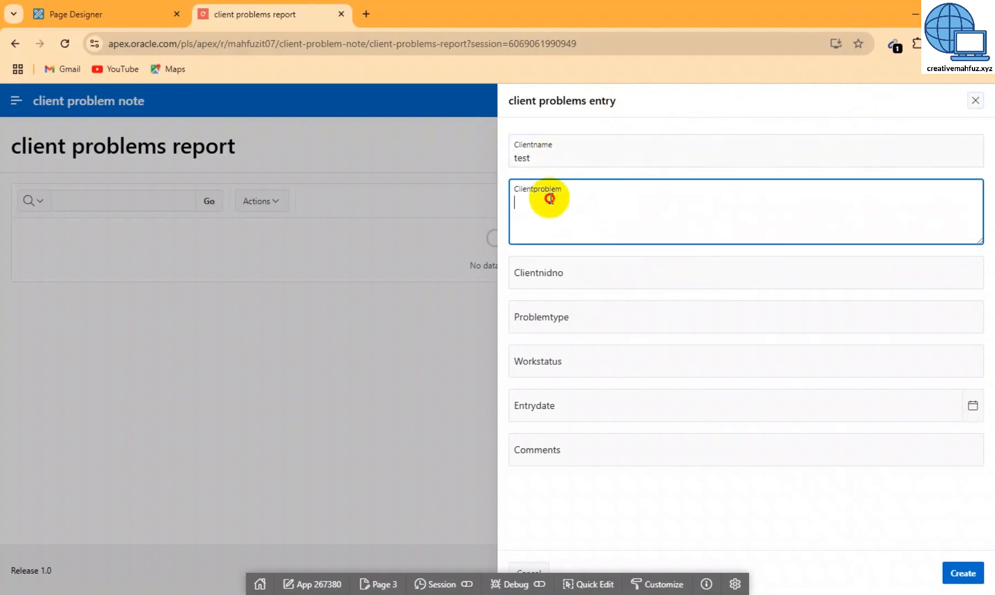
{"action": "type", "text": "nid name"}
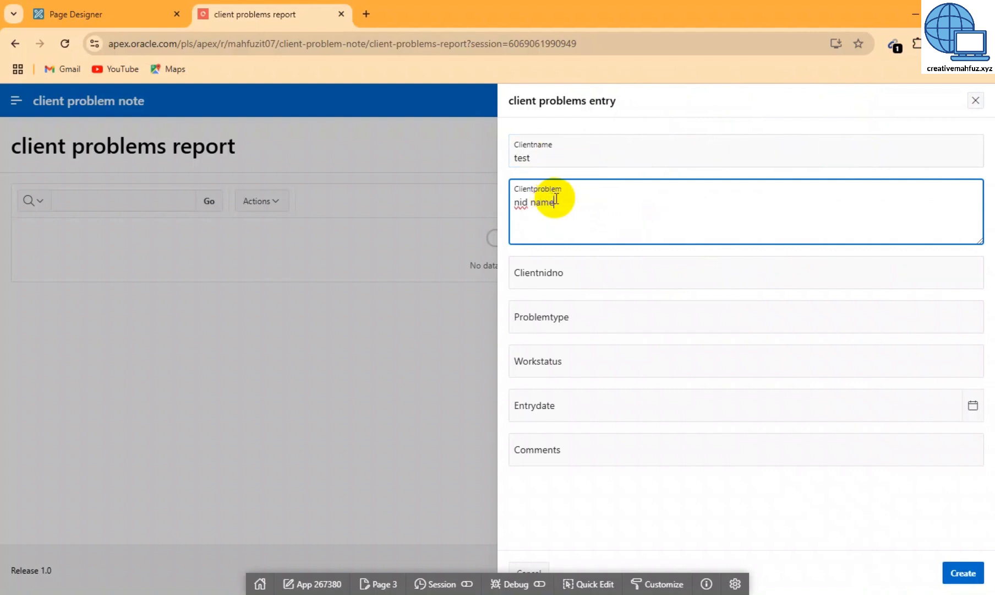
{"action": "left_click", "coordinate": [570, 275]}
{"action": "type", "text": "1"}
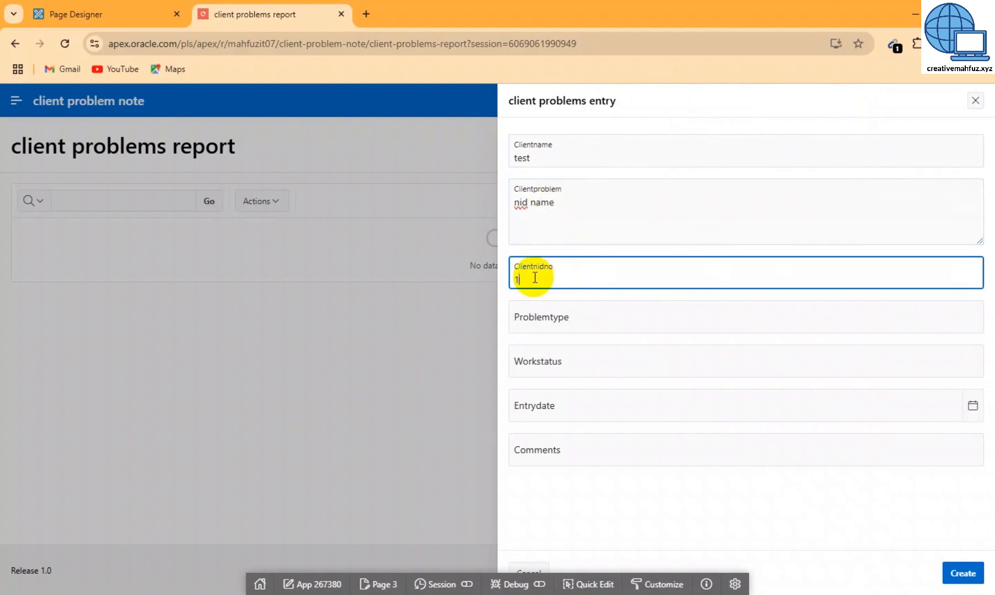
{"action": "type", "text": "23456789"}
Check whether Problemtype, Workstatus and the entry date offer choices, then return to Page Designer
{"action": "left_click", "coordinate": [565, 322]}
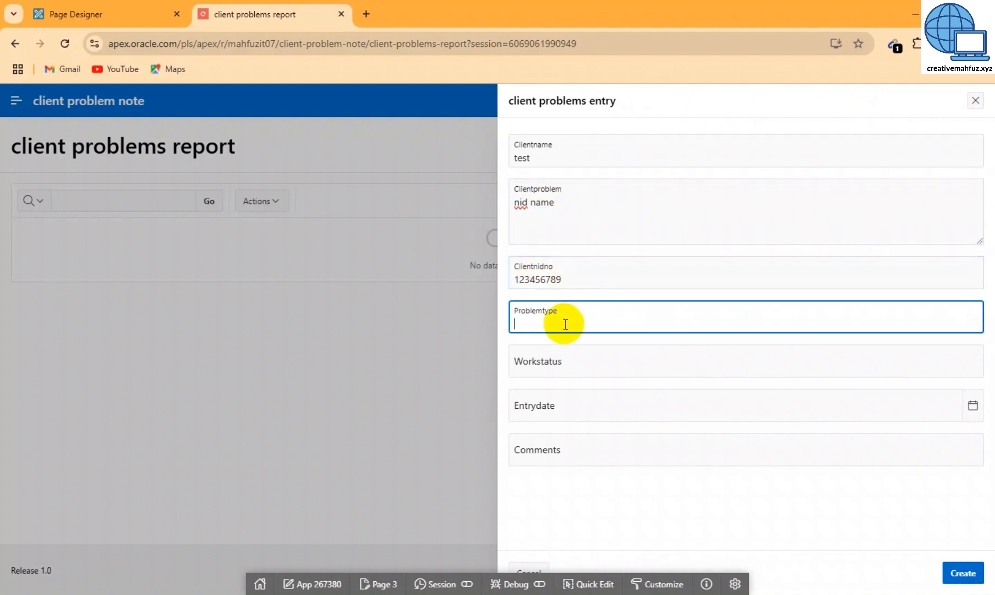
{"action": "left_click", "coordinate": [593, 362]}
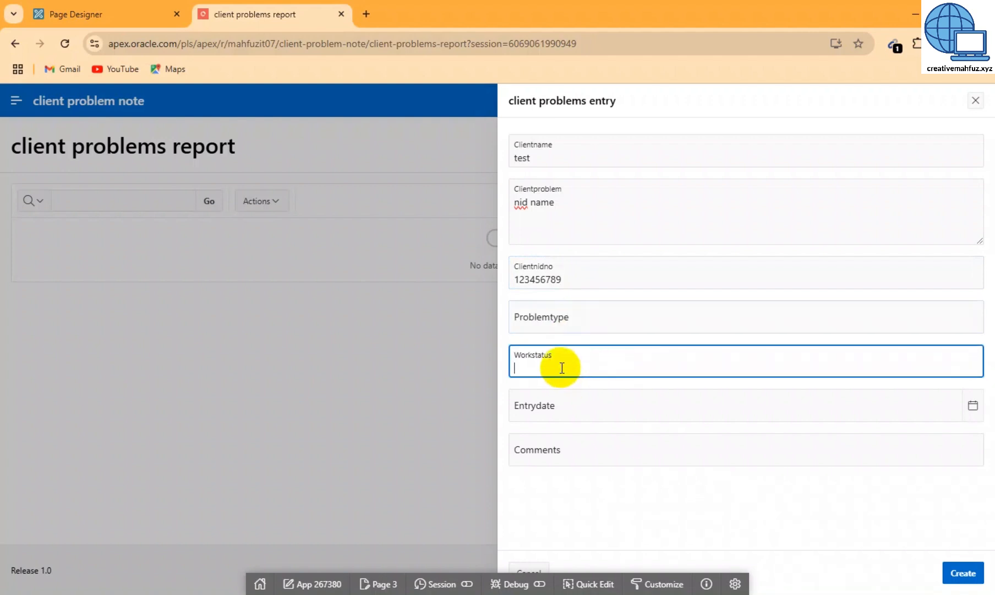
{"action": "left_click", "coordinate": [566, 405]}
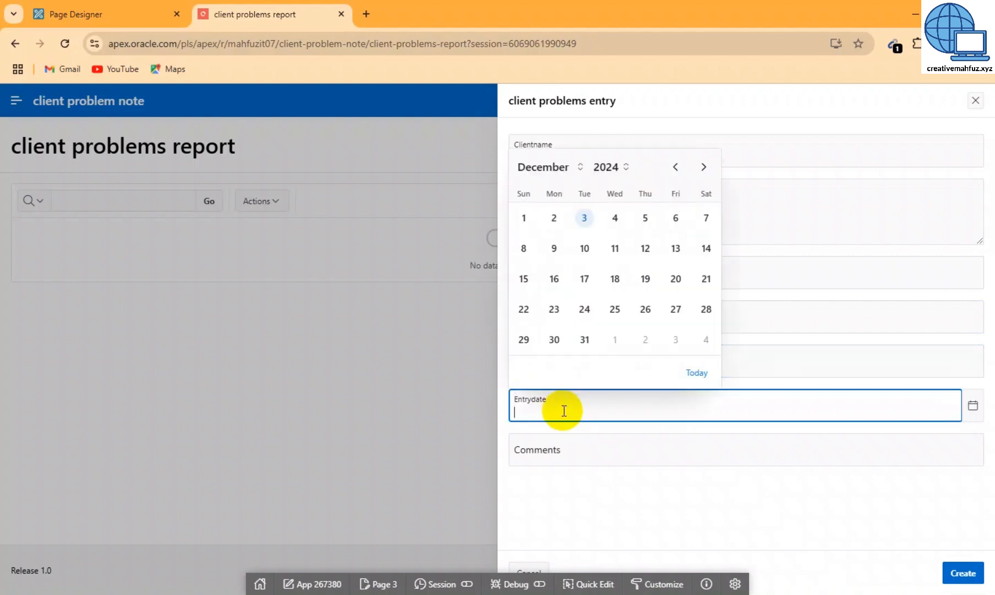
{"action": "left_click", "coordinate": [789, 309]}
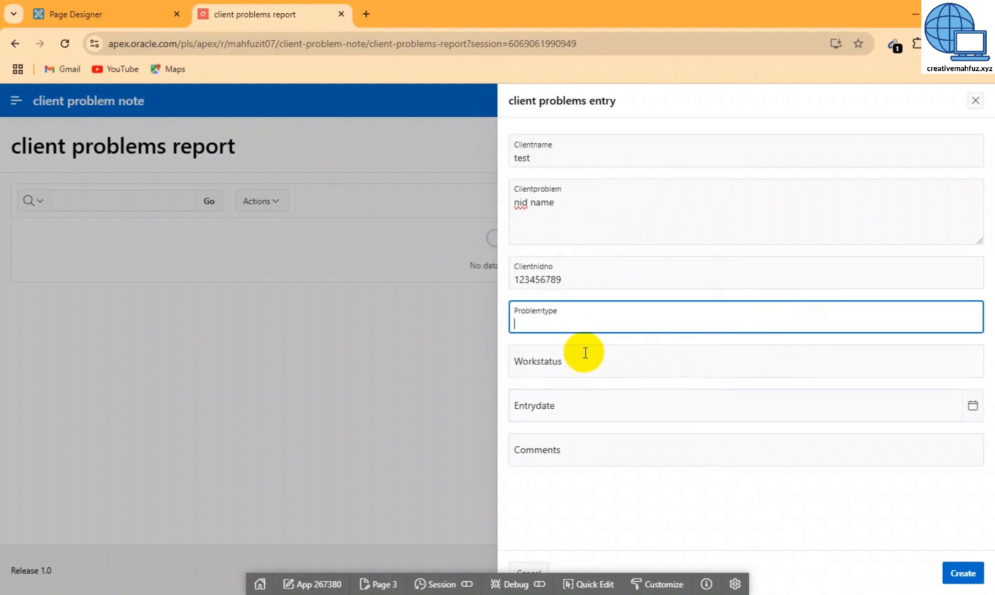
{"action": "left_click", "coordinate": [570, 360]}
{"action": "left_click", "coordinate": [512, 314]}
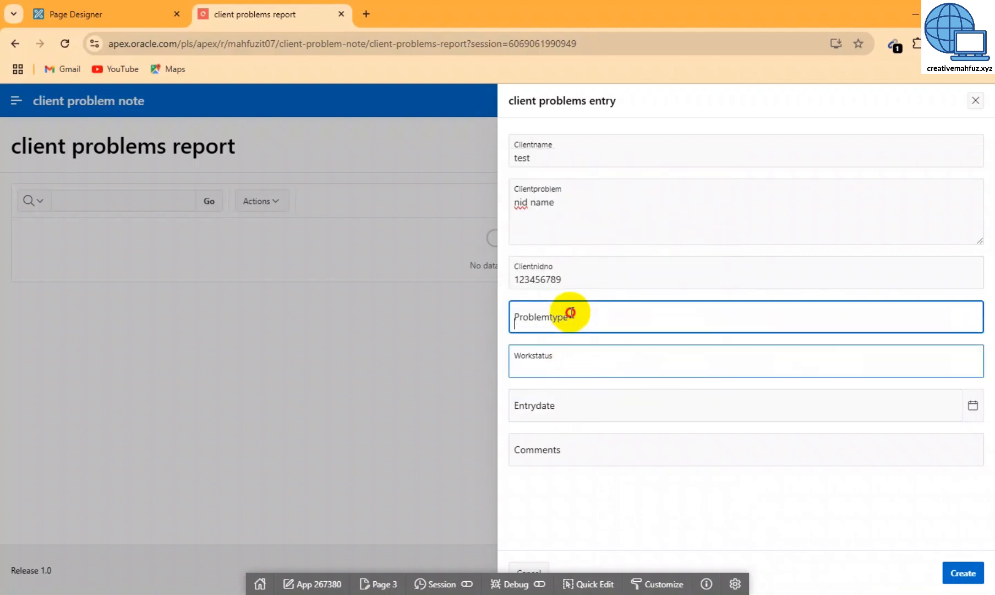
{"action": "left_click", "coordinate": [563, 362]}
{"action": "left_click", "coordinate": [567, 327]}
{"action": "left_click", "coordinate": [570, 352]}
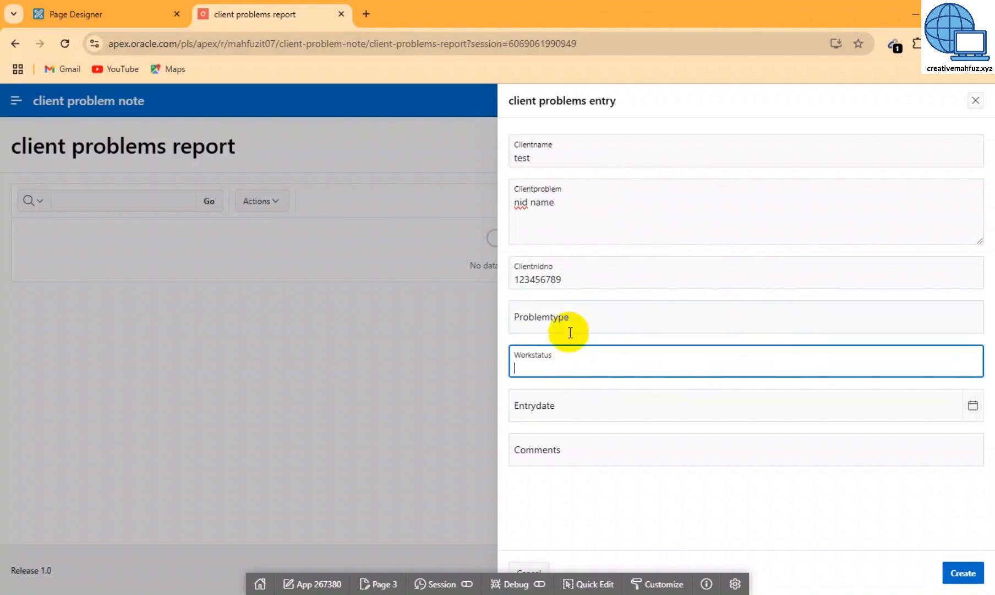
{"action": "left_click", "coordinate": [565, 329]}
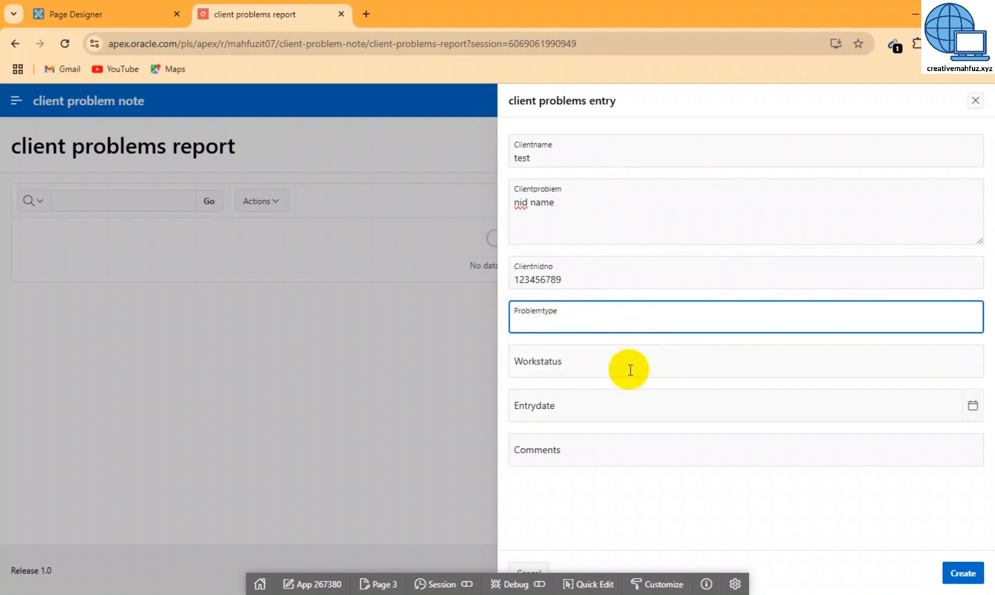
{"action": "left_click", "coordinate": [121, 15]}
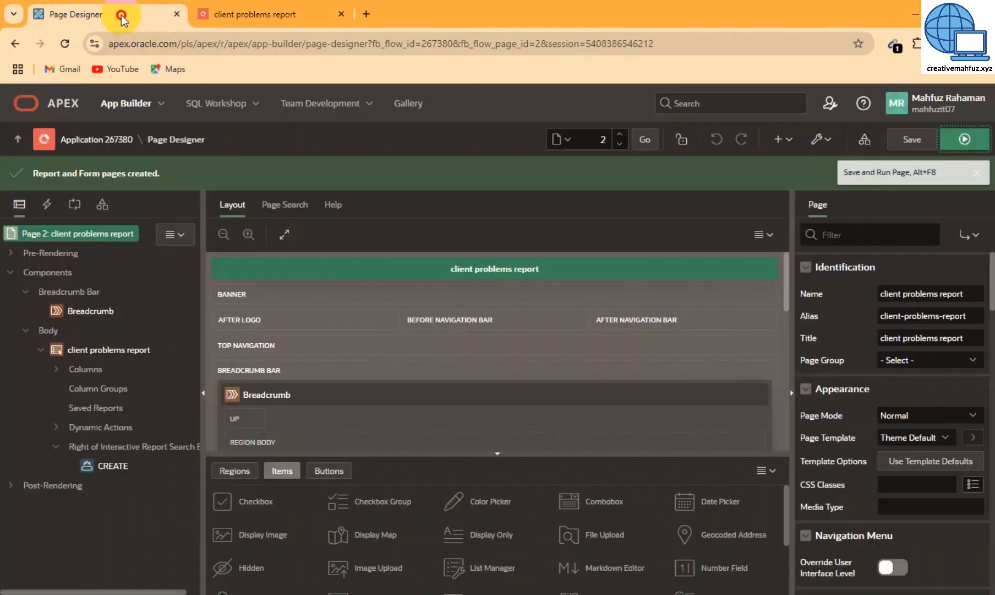
Open page 3, client problems entry, from the Application 267380 page list
{"action": "left_click", "coordinate": [88, 144]}
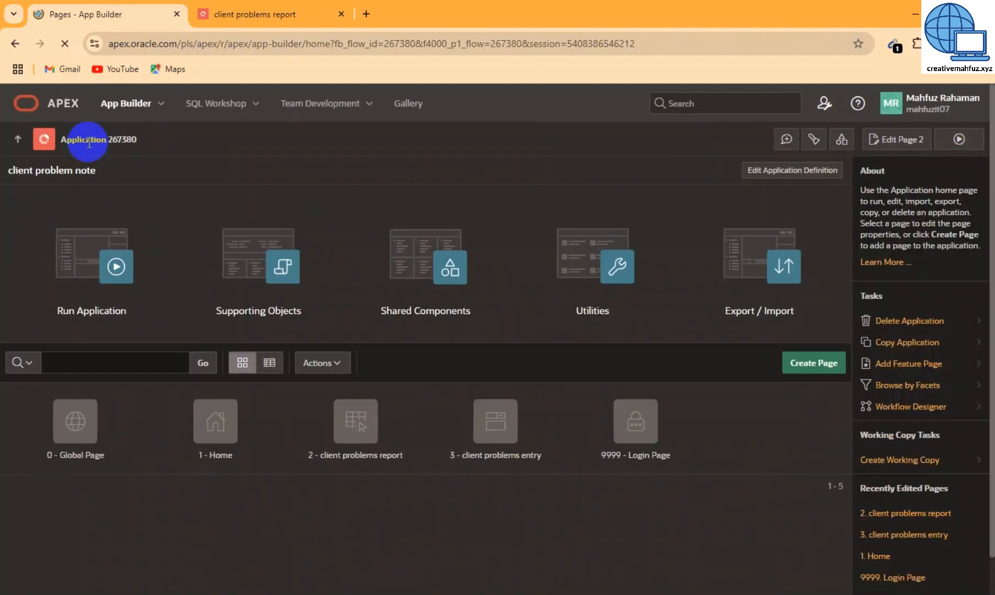
{"action": "left_click", "coordinate": [484, 463]}
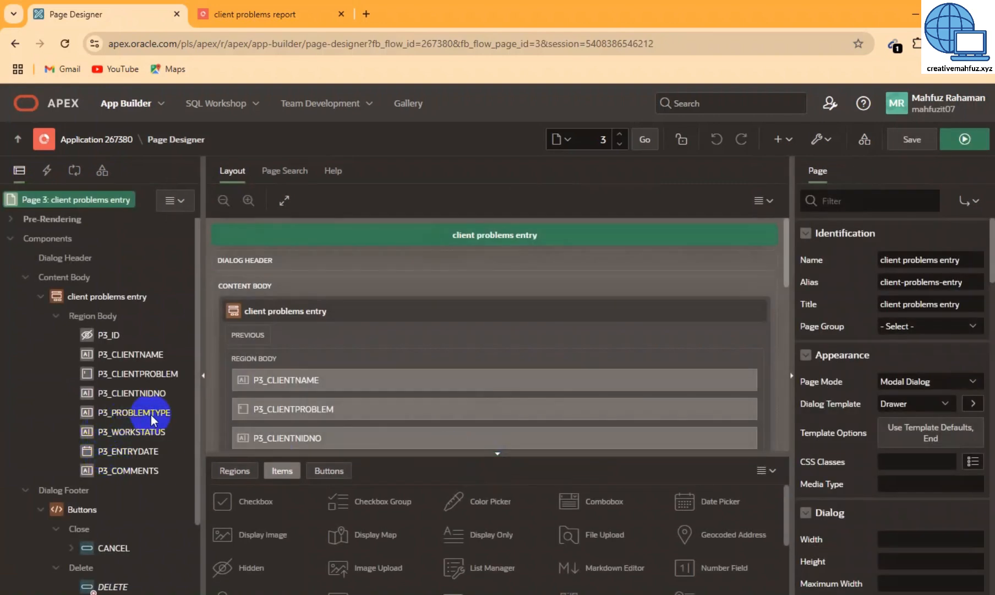
Change the P3_PROBLEMTYPE item's type to Select List
{"action": "left_click", "coordinate": [135, 412]}
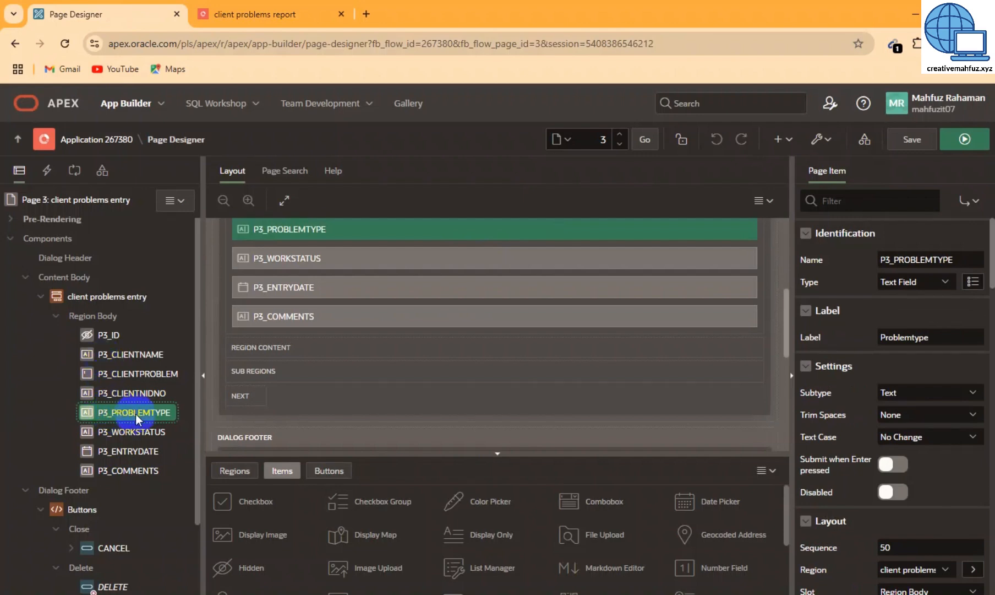
{"action": "left_click", "coordinate": [946, 284]}
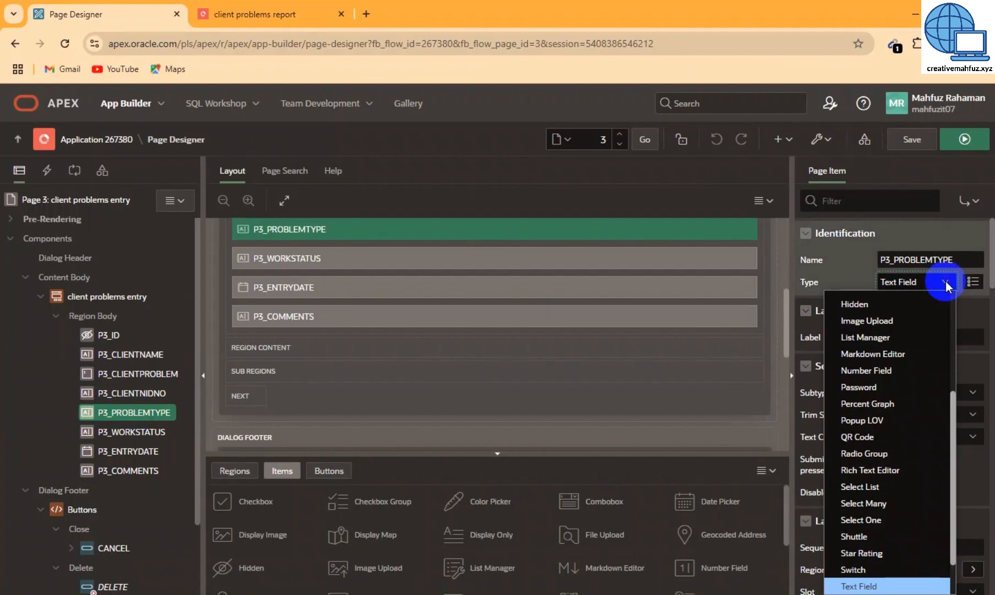
{"action": "scroll", "coordinate": [936, 300], "scroll_direction": "up", "scroll_amount": 1}
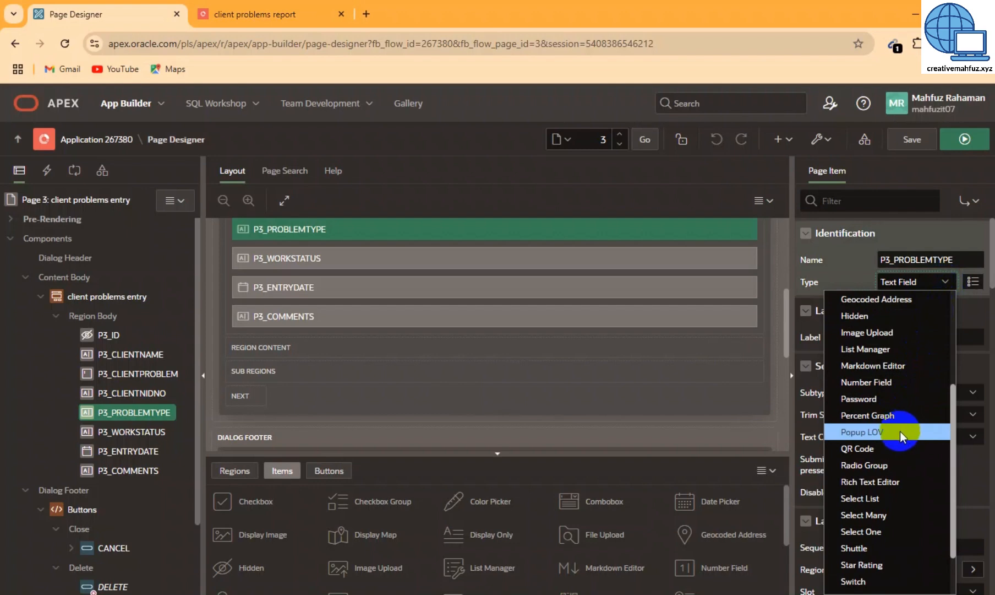
{"action": "scroll", "coordinate": [892, 540], "scroll_direction": "down", "scroll_amount": 2}
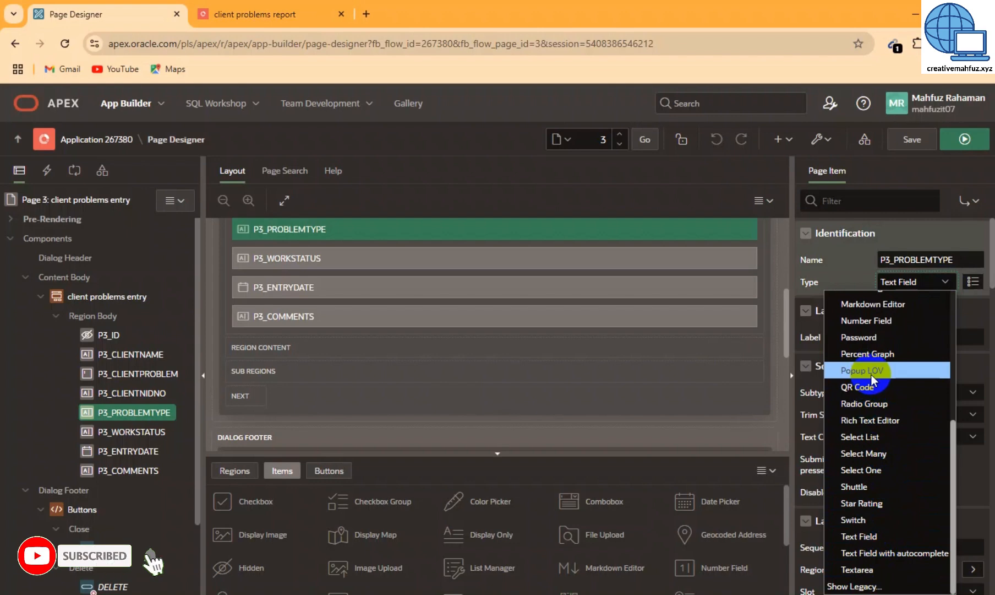
{"action": "scroll", "coordinate": [872, 377], "scroll_direction": "up", "scroll_amount": 5}
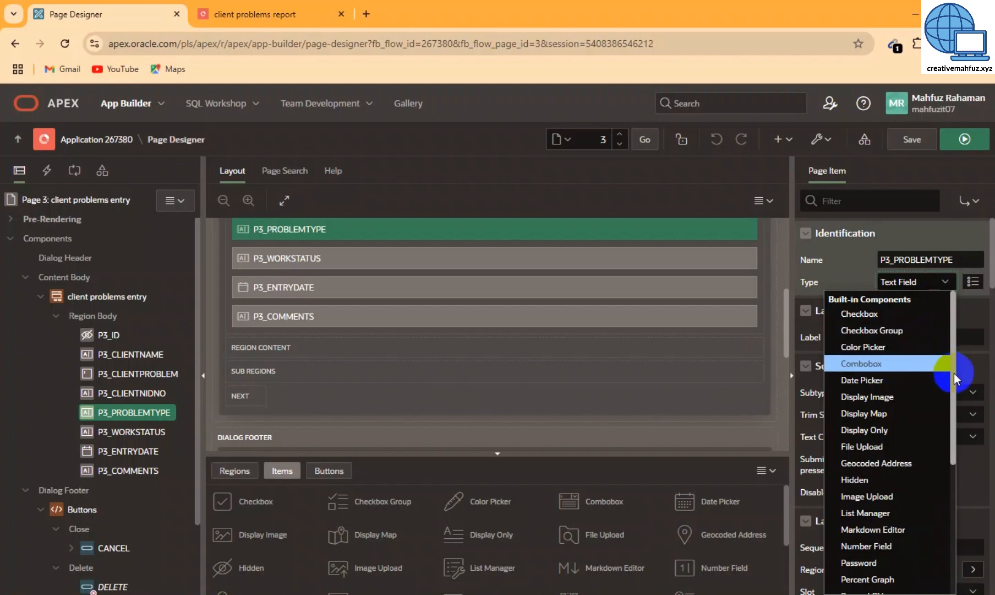
{"action": "left_click_drag", "start_coordinate": [954, 372], "coordinate": [952, 452]}
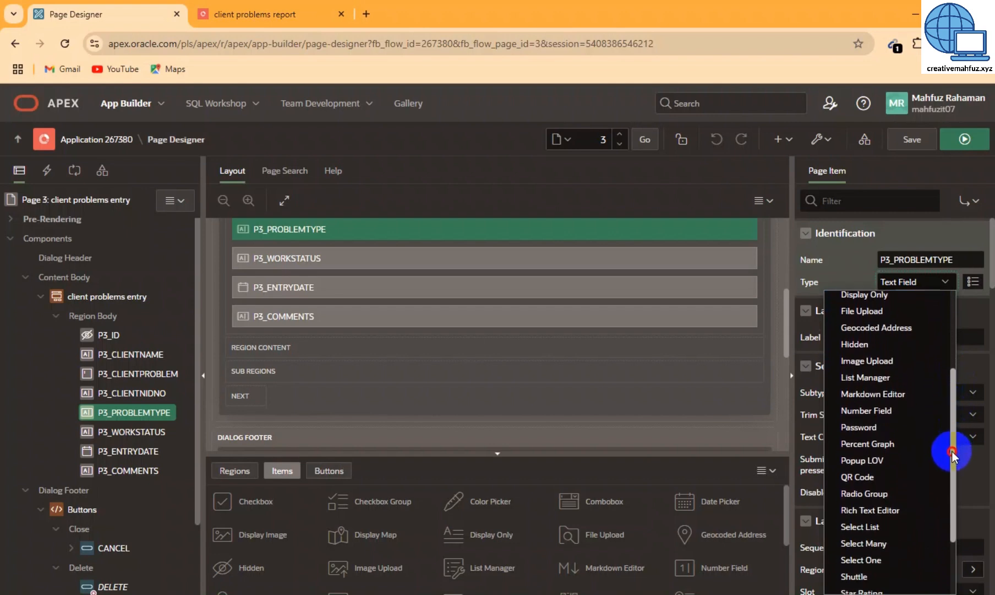
{"action": "left_click", "coordinate": [865, 528]}
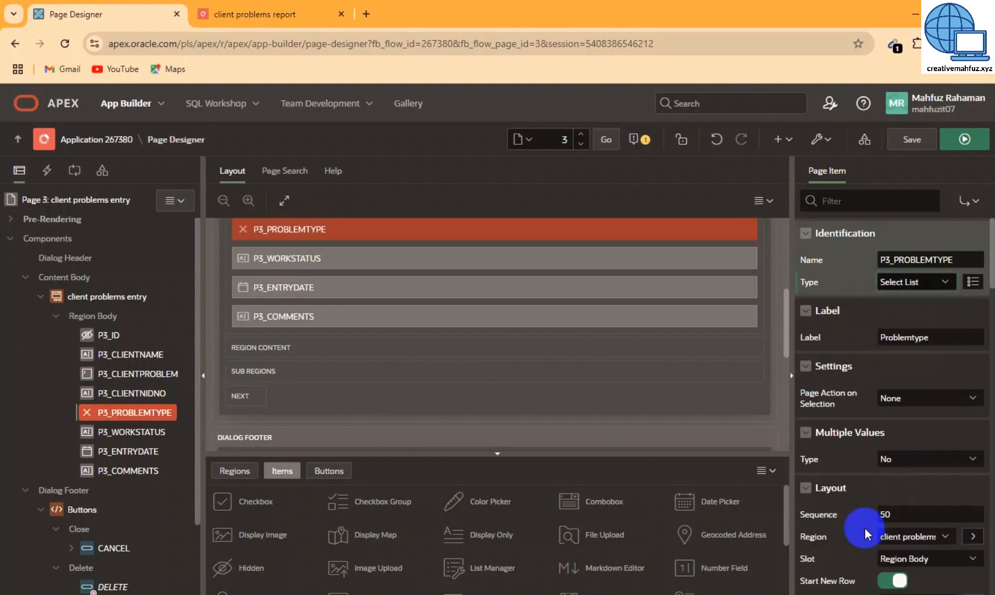
Set the item's List of Values type to Static Values
{"action": "scroll", "coordinate": [884, 388], "scroll_direction": "down", "scroll_amount": 10}
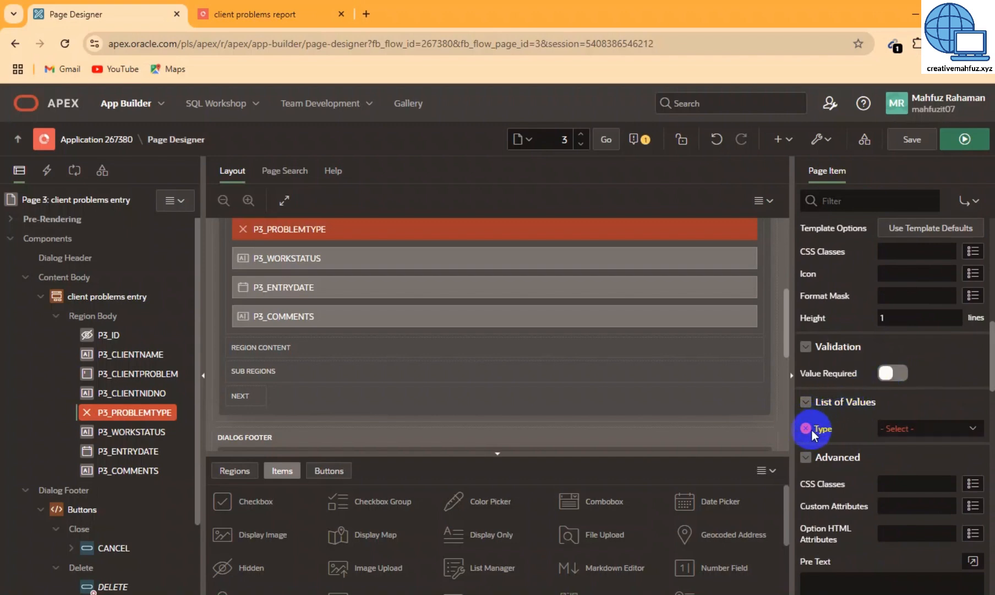
{"action": "left_click", "coordinate": [926, 430]}
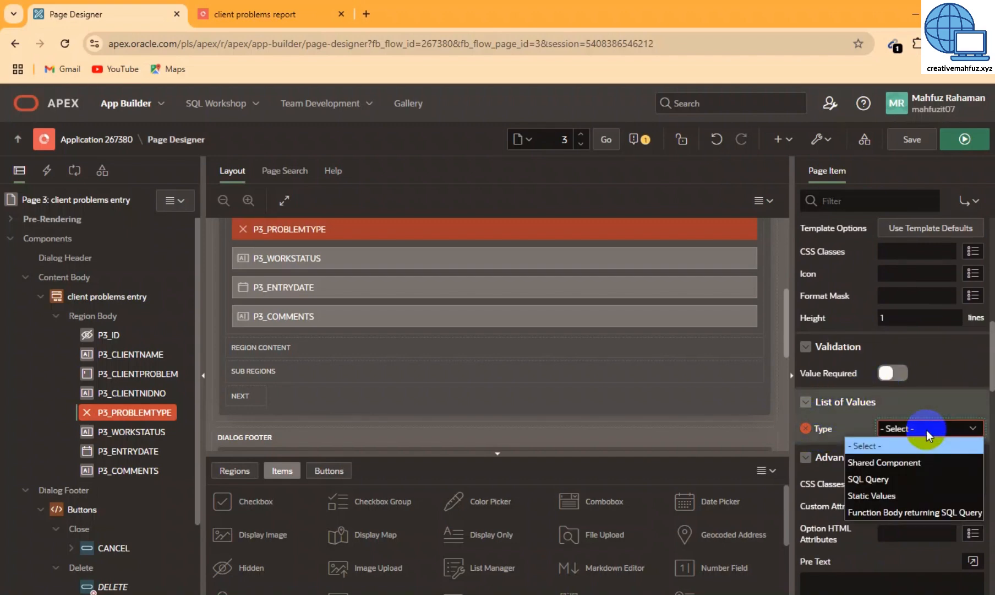
{"action": "left_click", "coordinate": [889, 499]}
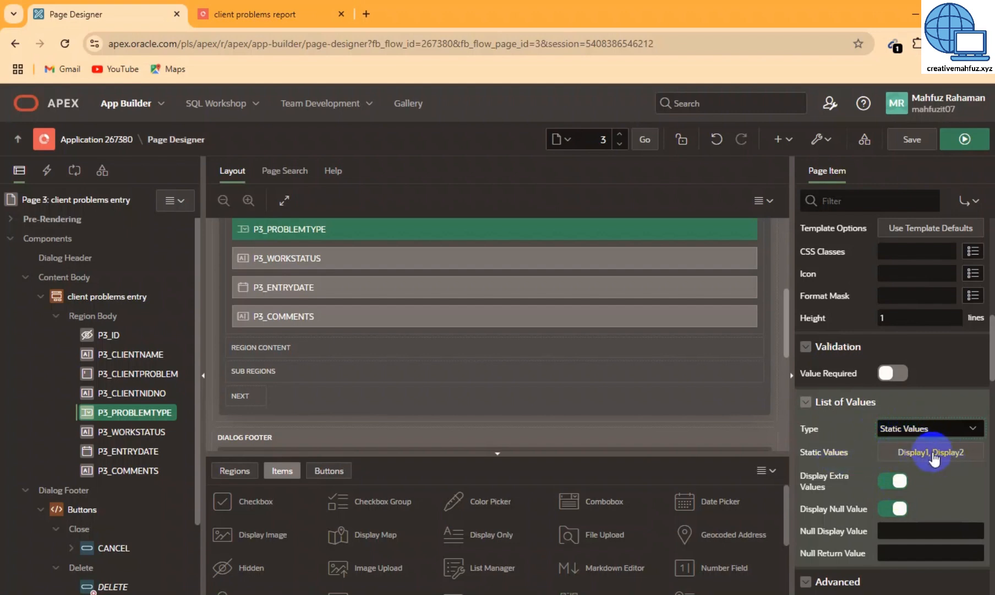
{"action": "left_click", "coordinate": [934, 452]}
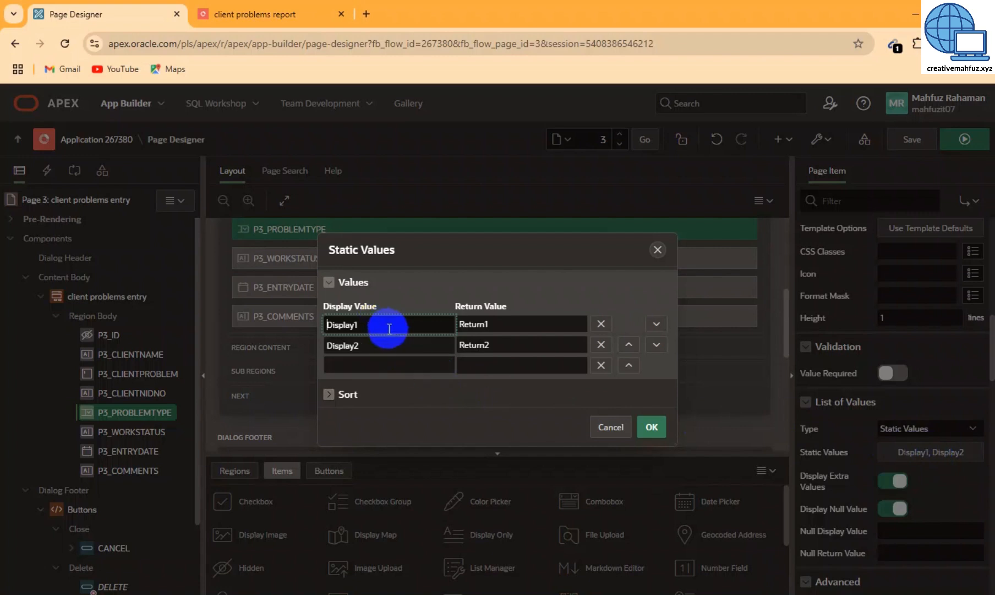
Enter NID Correction, NID DUPLICATE and New Voter as static values with matching return values
{"action": "left_click_drag", "start_coordinate": [366, 322], "coordinate": [279, 318]}
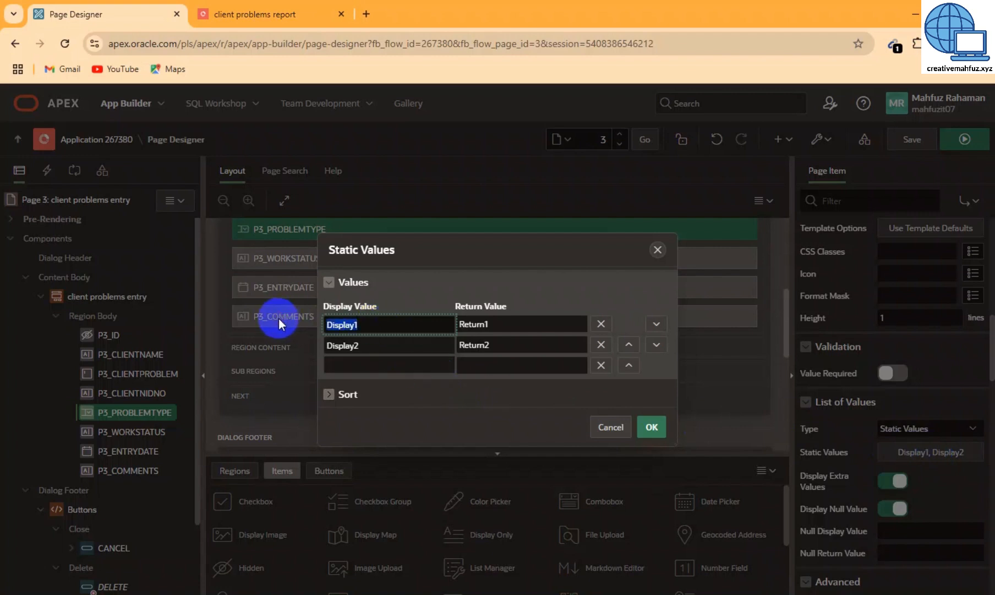
{"action": "type", "text": "N"}
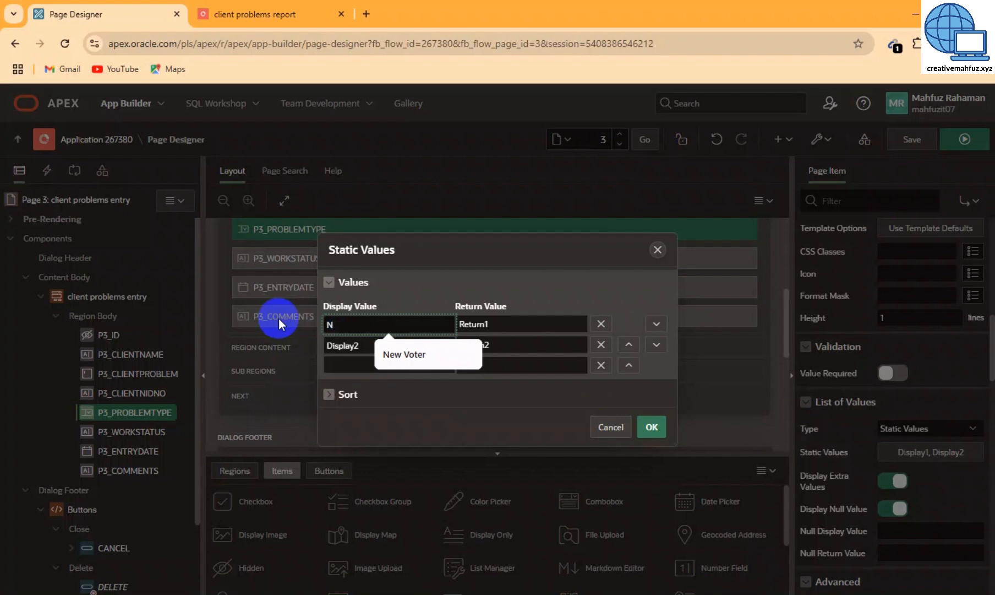
{"action": "type", "text": "ID Cor"}
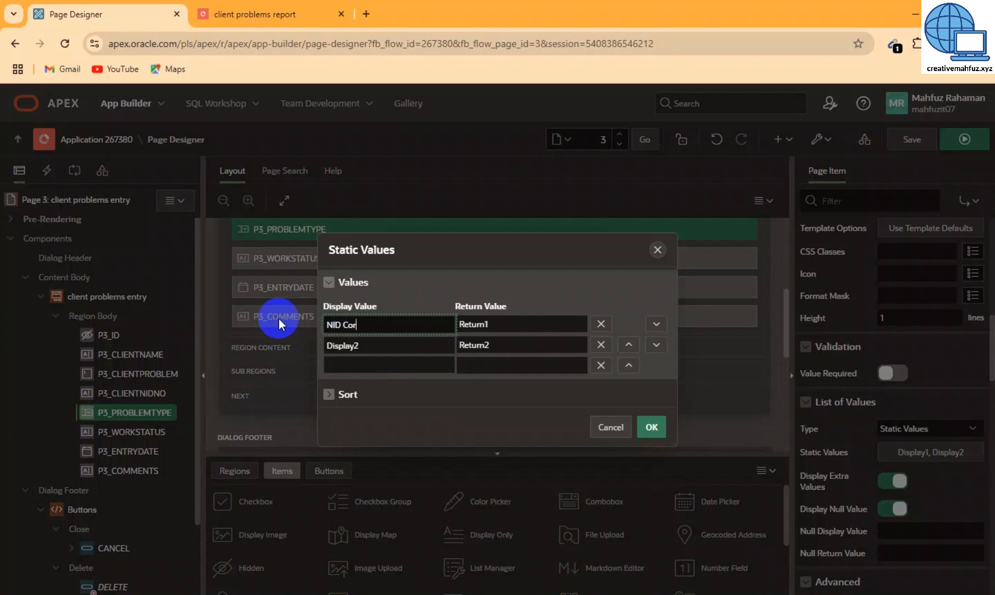
{"action": "type", "text": "rection"}
{"action": "key", "text": "ctrl+a"}
{"action": "key", "text": "ctrl+c"}
{"action": "key", "text": "Tab"}
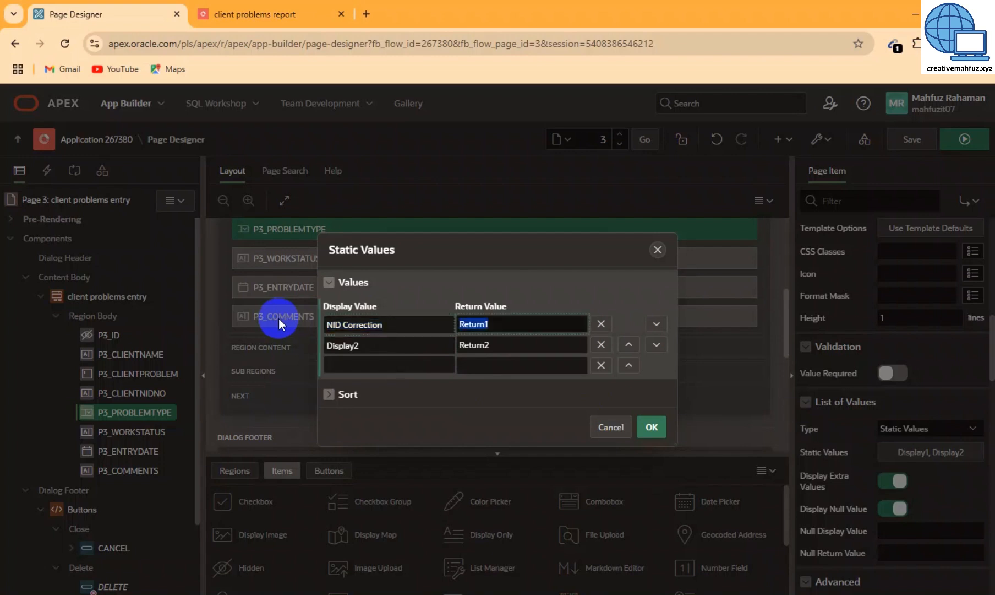
{"action": "key", "text": "ctrl+v"}
{"action": "key", "text": "Tab"}
{"action": "key", "text": "Tab"}
{"action": "key", "text": "Tab"}
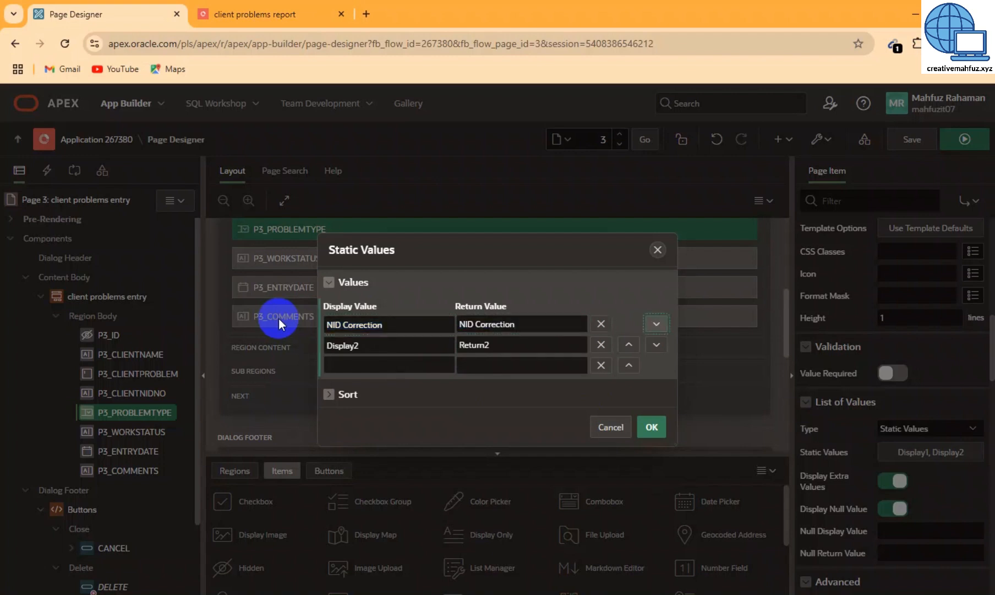
{"action": "type", "text": "NID "}
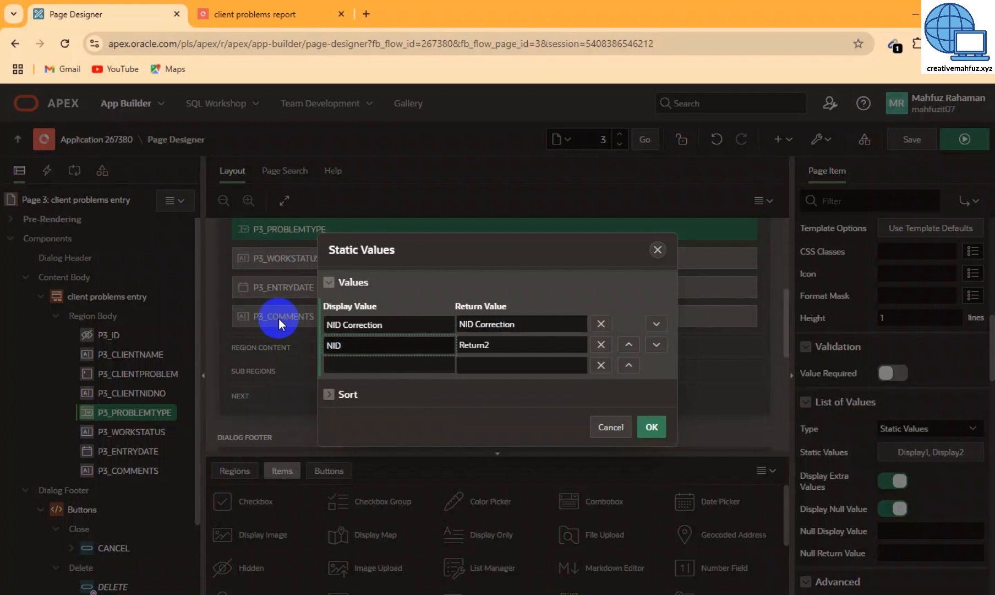
{"action": "type", "text": "DUPLICATE"}
{"action": "key", "text": "ctrl+a"}
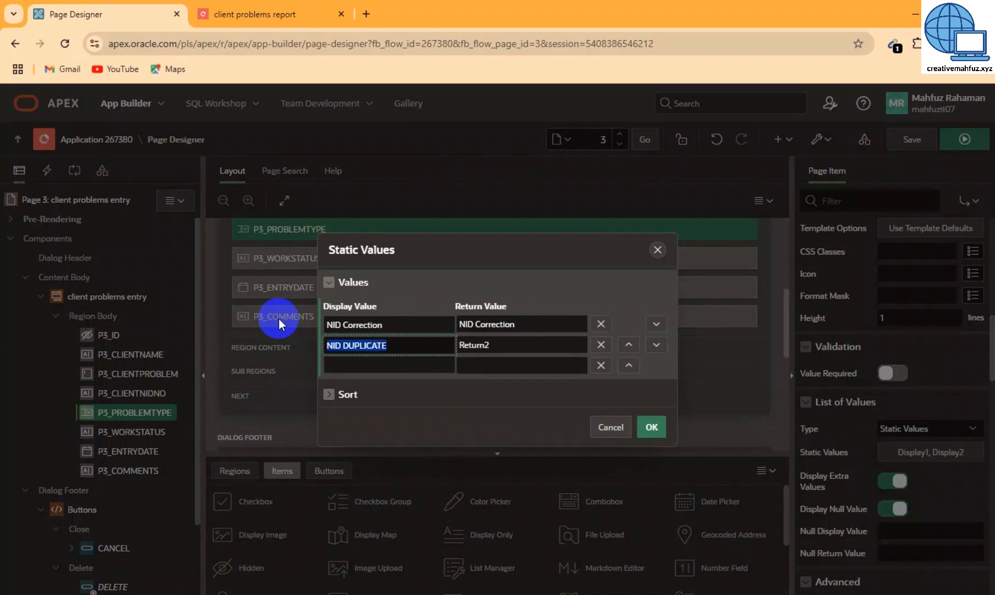
{"action": "key", "text": "ctrl+c"}
{"action": "key", "text": "Tab"}
{"action": "key", "text": "ctrl+v"}
{"action": "key", "text": "Tab"}
{"action": "key", "text": "Tab"}
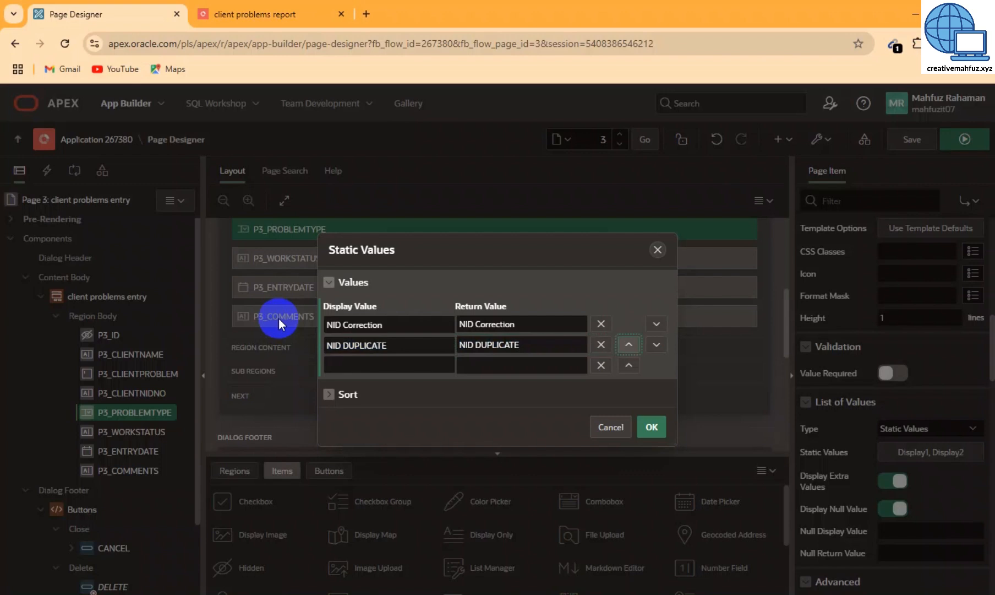
{"action": "key", "text": "Tab"}
{"action": "key", "text": "Tab"}
{"action": "type", "text": "Voterlist"}
{"action": "key", "text": "BackSpace"}
{"action": "key", "text": "BackSpace"}
{"action": "key", "text": "BackSpace"}
{"action": "key", "text": "BackSpace"}
{"action": "key", "text": "BackSpace"}
{"action": "key", "text": "BackSpace"}
{"action": "key", "text": "BackSpace"}
{"action": "key", "text": "BackSpace"}
{"action": "key", "text": "BackSpace"}
{"action": "type", "text": "New Voter"}
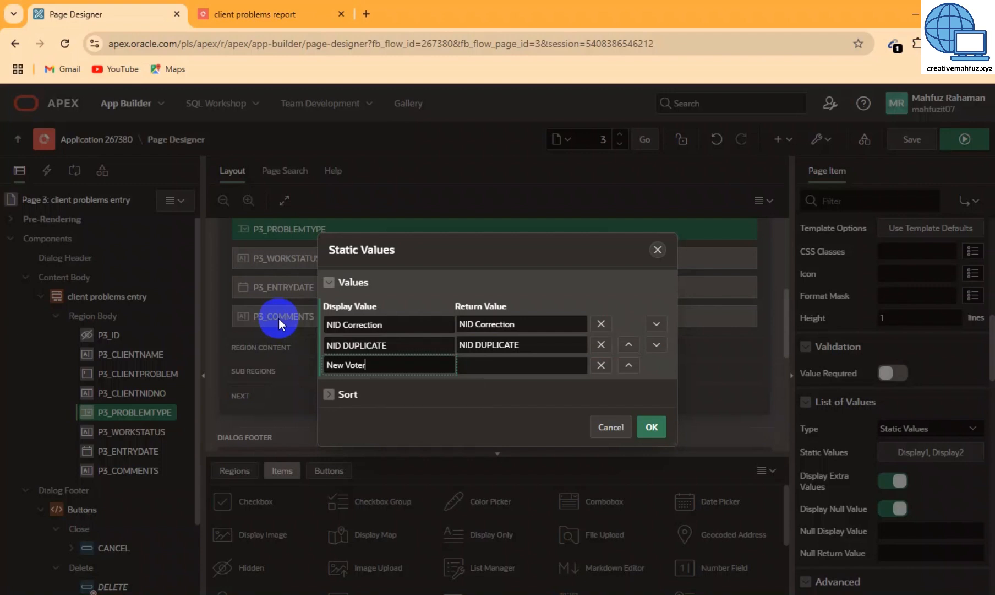
{"action": "key", "text": "ctrl+a"}
{"action": "key", "text": "ctrl+c"}
{"action": "key", "text": "Tab"}
{"action": "key", "text": "ctrl+v"}
Add Duplicate Voter, Match Found and Smartcard as the remaining pairs and confirm the list
{"action": "key", "text": "Tab"}
{"action": "key", "text": "Tab"}
{"action": "key", "text": "Tab"}
{"action": "key", "text": "Tab"}
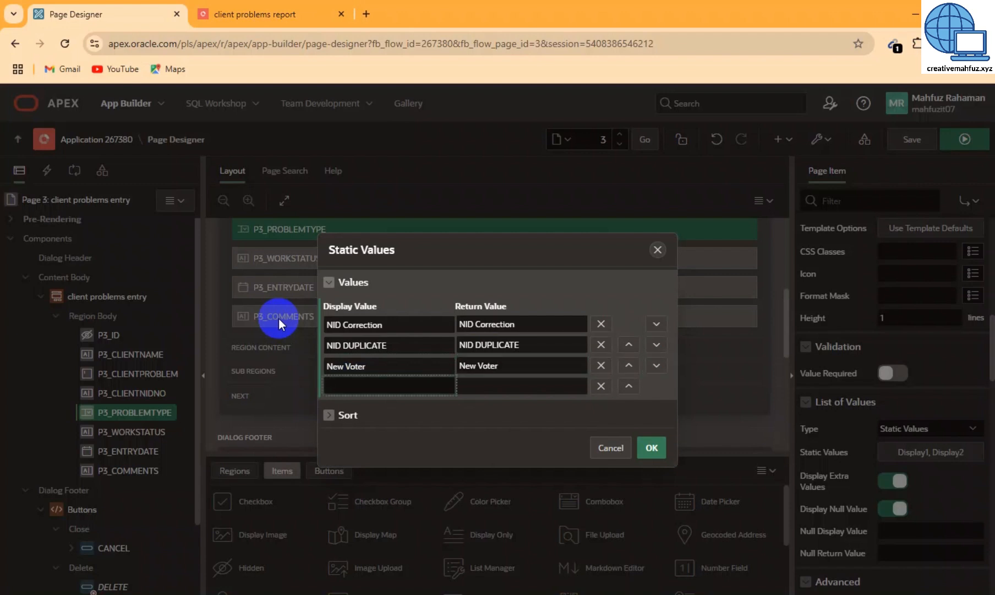
{"action": "type", "text": "Duplicate Voter"}
{"action": "key", "text": "ctrl+a"}
{"action": "key", "text": "ctrl+c"}
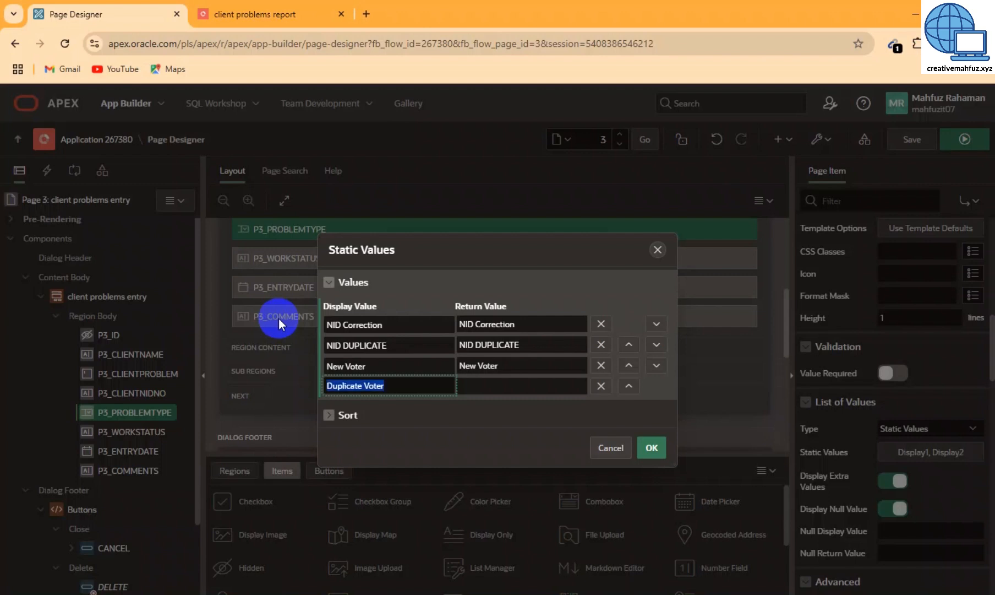
{"action": "key", "text": "Tab"}
{"action": "key", "text": "ctrl+v"}
{"action": "key", "text": "Tab"}
{"action": "key", "text": "Tab"}
{"action": "key", "text": "Tab"}
{"action": "key", "text": "Tab"}
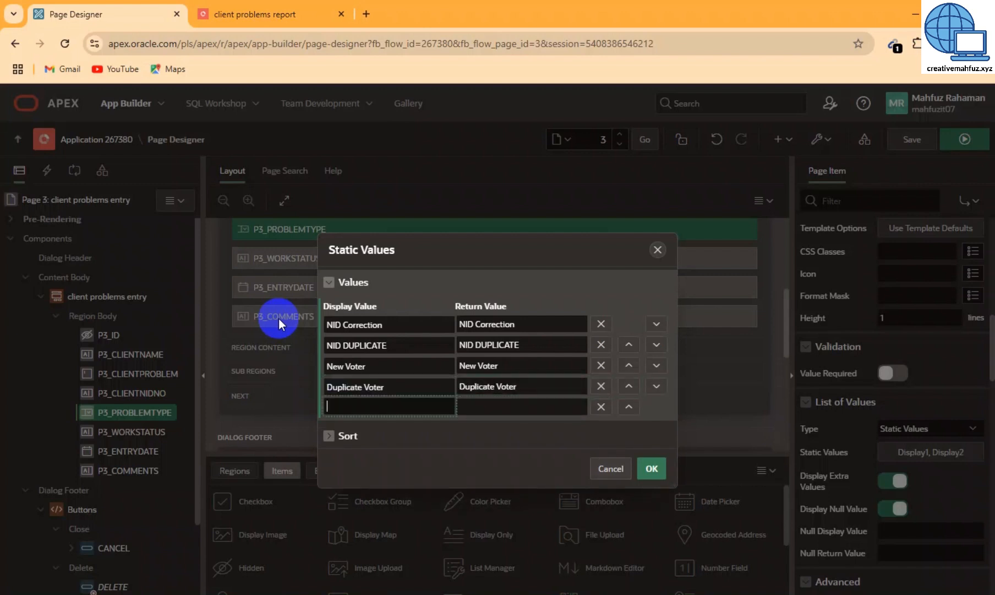
{"action": "type", "text": "Match Found"}
{"action": "key", "text": "ctrl+a"}
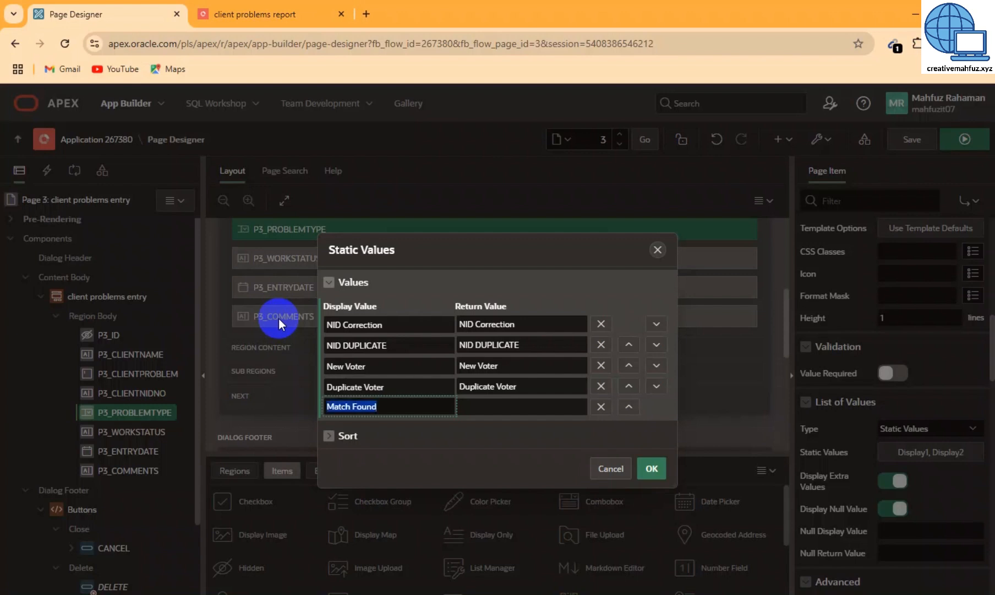
{"action": "key", "text": "ctrl+c"}
{"action": "key", "text": "Tab"}
{"action": "key", "text": "ctrl+v"}
{"action": "key", "text": "Tab"}
{"action": "key", "text": "Tab"}
{"action": "key", "text": "Tab"}
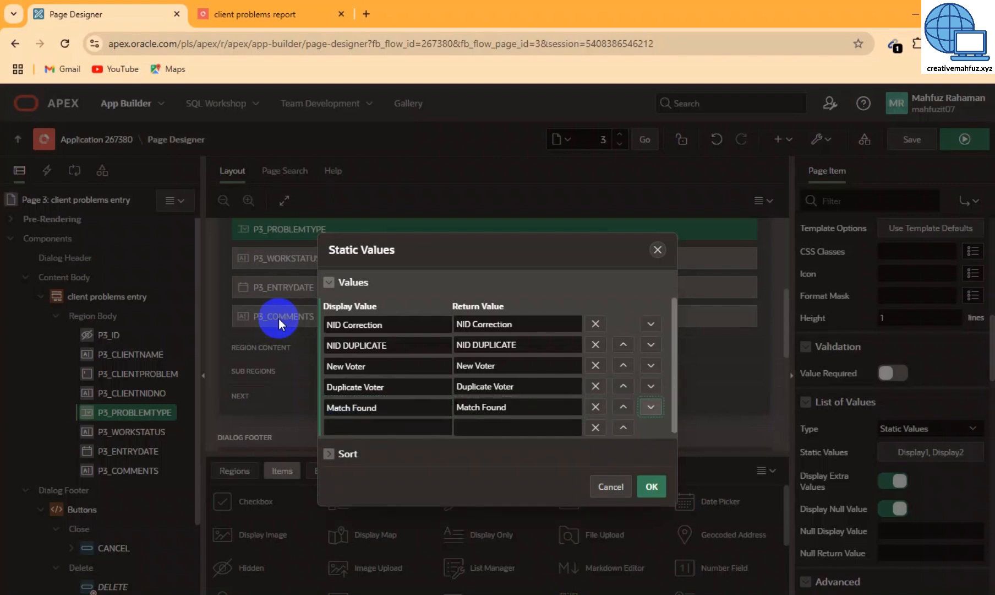
{"action": "key", "text": "Tab"}
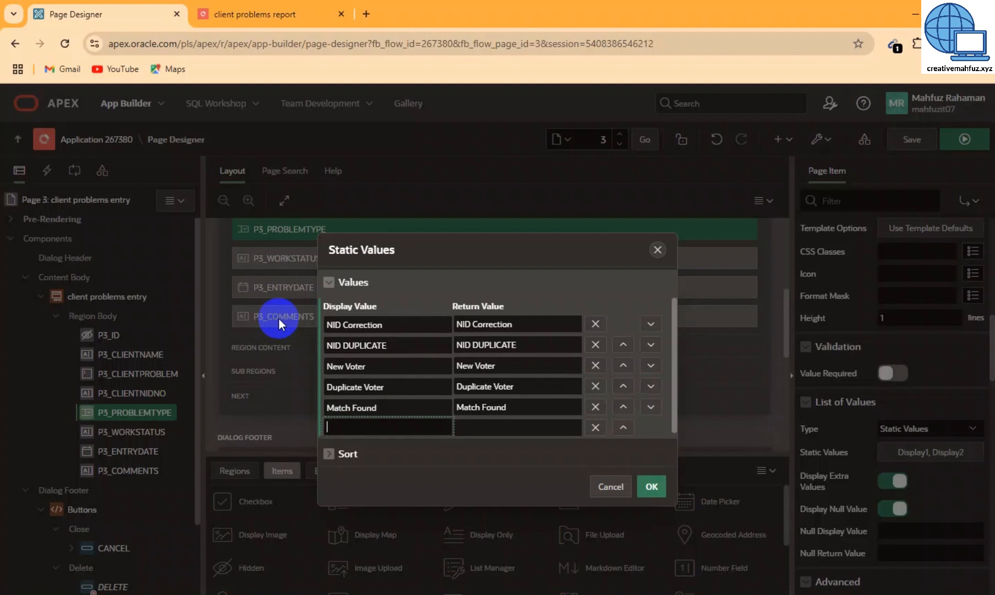
{"action": "type", "text": "Smartcard"}
{"action": "key", "text": "ctrl+a"}
{"action": "key", "text": "Tab"}
{"action": "key", "text": "ctrl+v"}
{"action": "key", "text": "Tab"}
{"action": "key", "text": "Tab"}
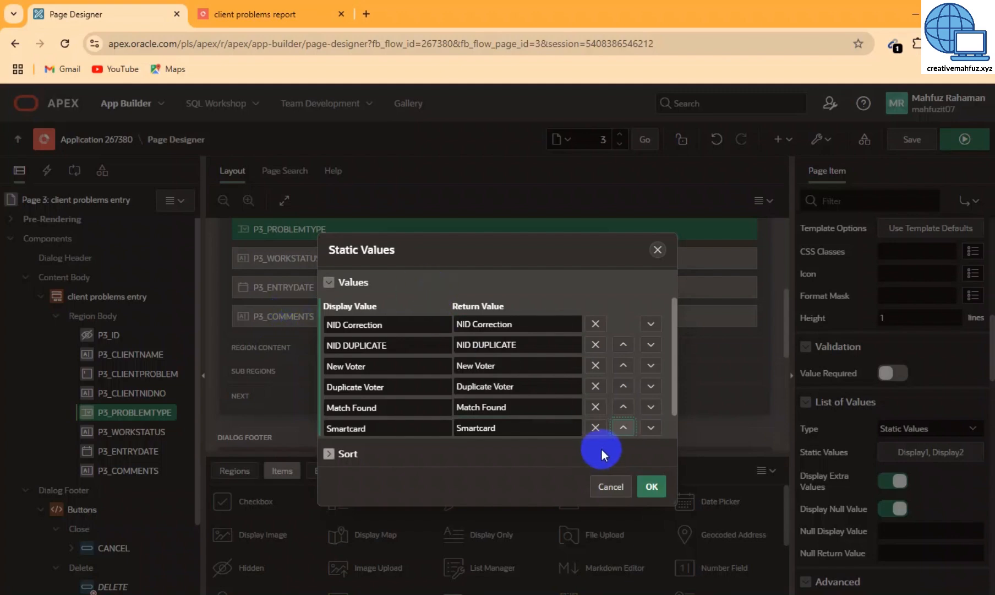
{"action": "left_click", "coordinate": [650, 487]}
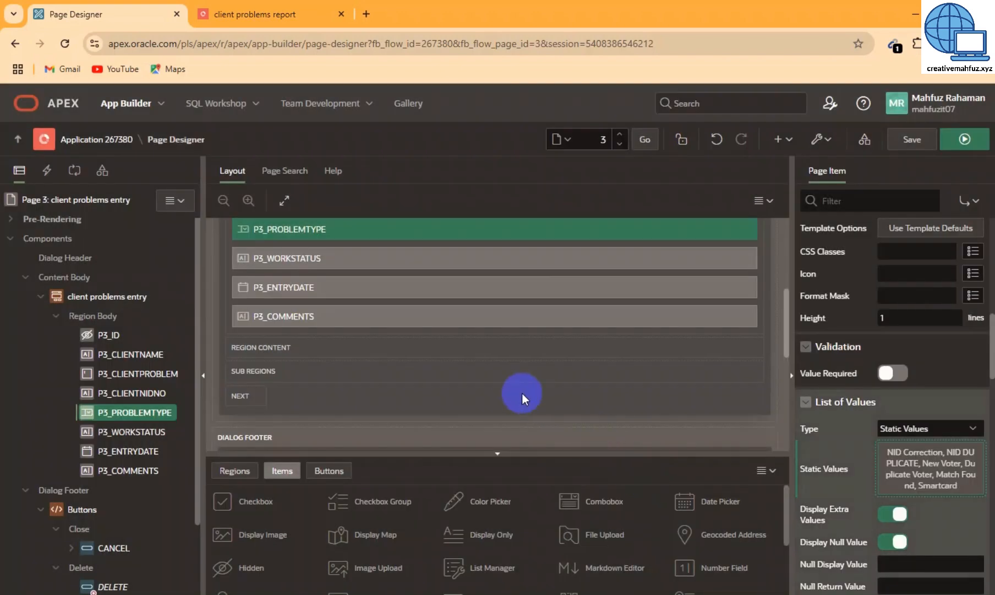
Turn P3_WORKSTATUS into a select list with a Static Values list source
{"action": "left_click", "coordinate": [121, 435]}
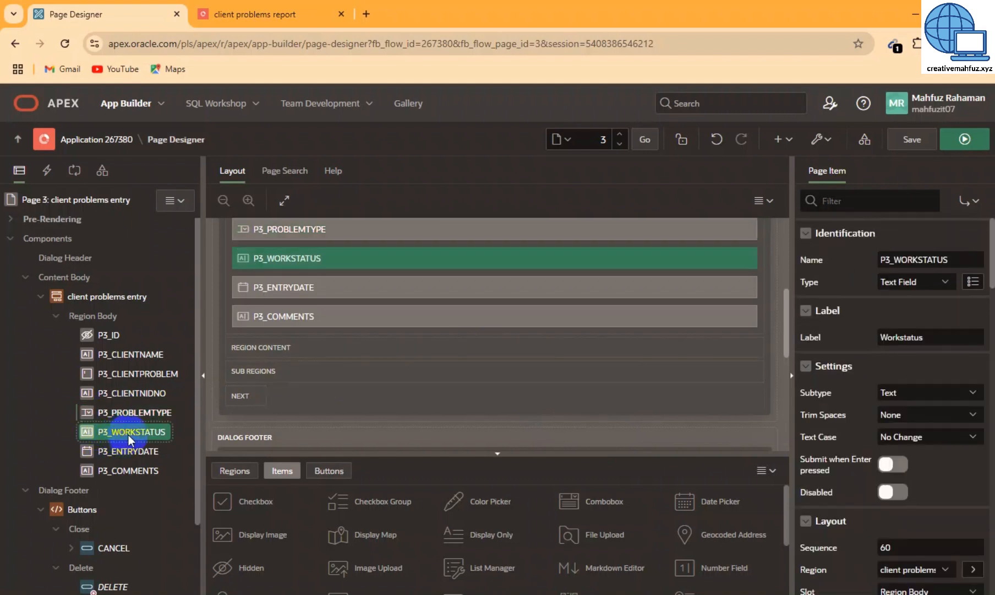
{"action": "left_click", "coordinate": [923, 283]}
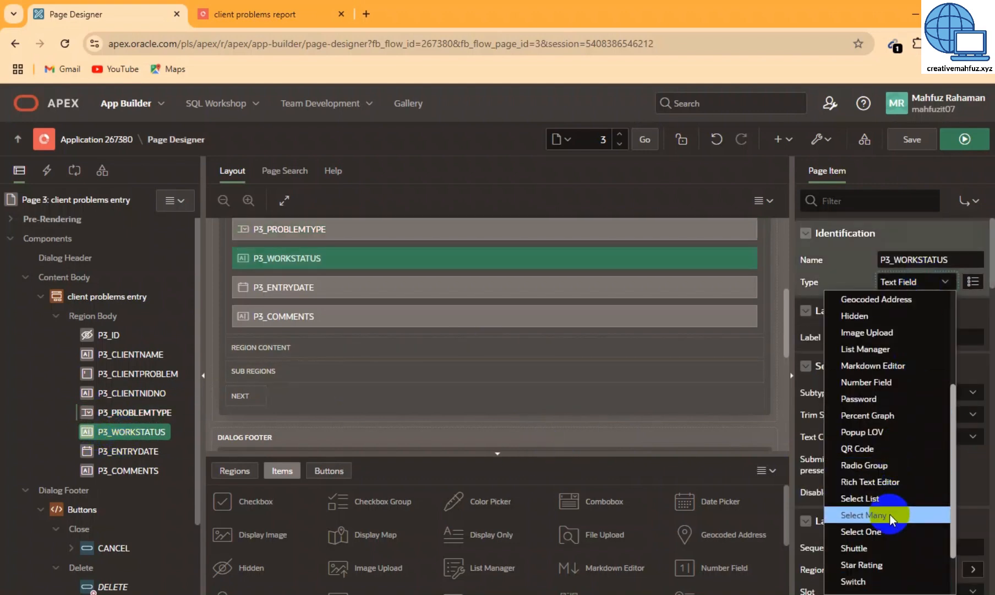
{"action": "left_click", "coordinate": [881, 498]}
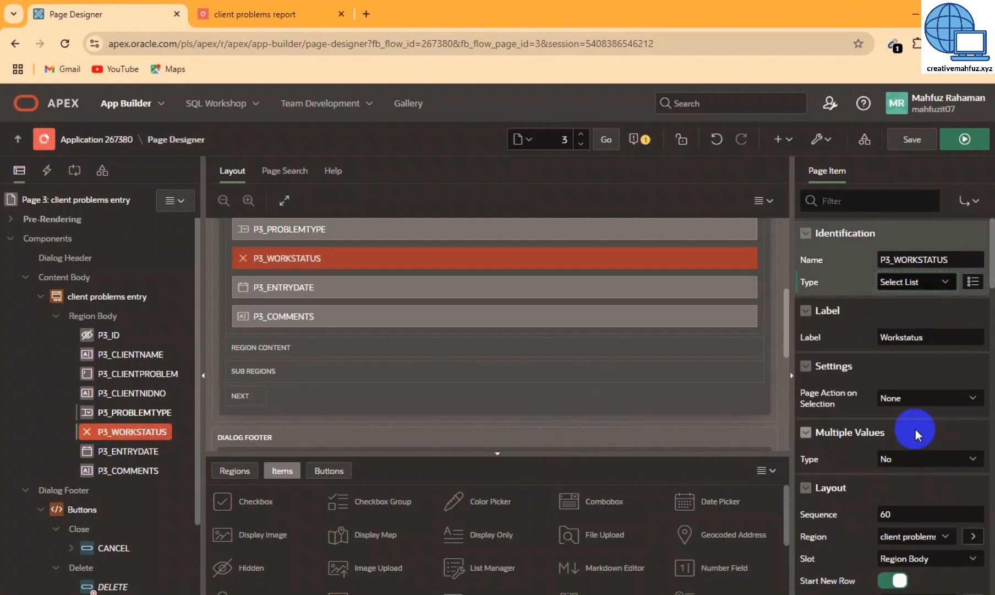
{"action": "scroll", "coordinate": [936, 474], "scroll_direction": "down", "scroll_amount": 5}
{"action": "scroll", "coordinate": [936, 490], "scroll_direction": "down", "scroll_amount": 5}
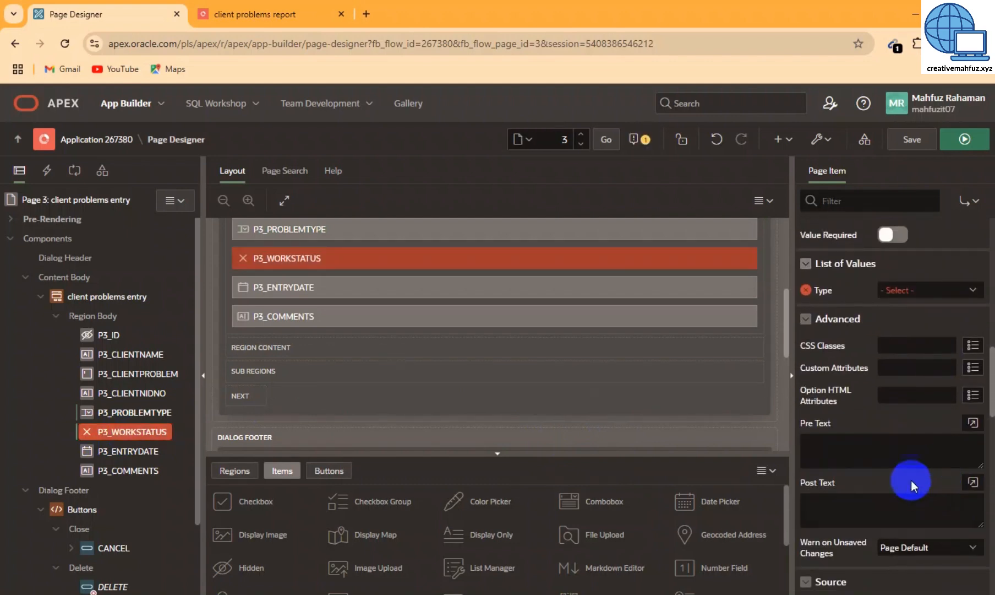
{"action": "left_click", "coordinate": [917, 289]}
{"action": "left_click", "coordinate": [892, 358]}
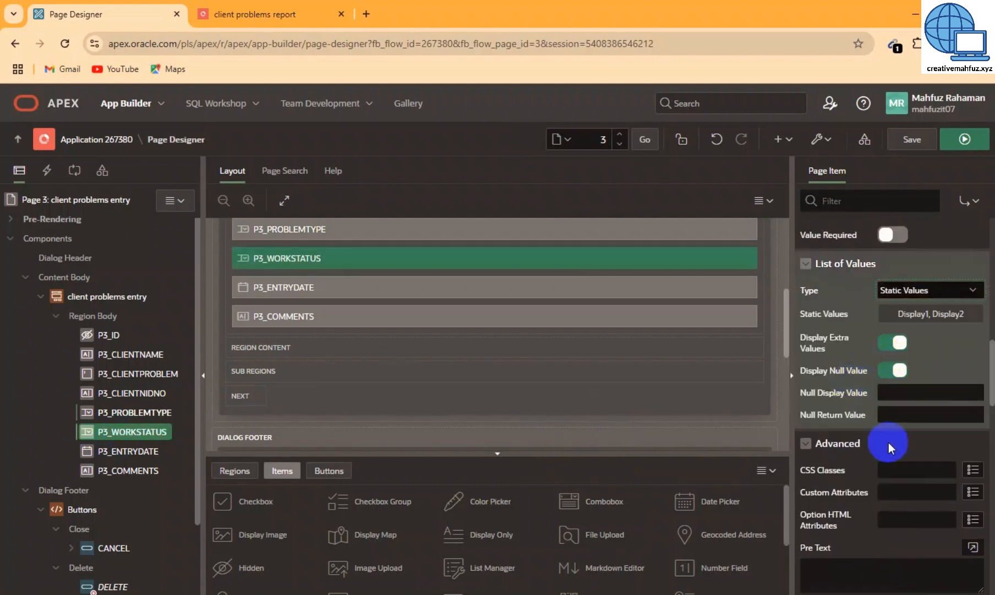
{"action": "left_click", "coordinate": [931, 315]}
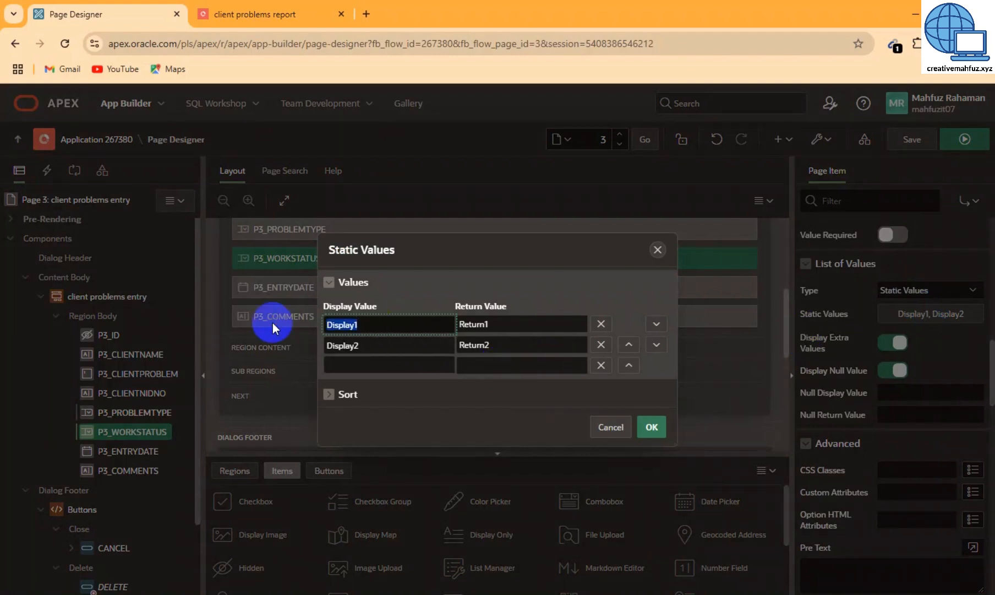
Enter Incomplete and Processing as display/return pairs, correcting the Processing misspelling
{"action": "type", "text": "Incomplete"}
{"action": "key", "text": "ctrl+a"}
{"action": "key", "text": "Tab"}
{"action": "key", "text": "ctrl+v"}
{"action": "key", "text": "Tab"}
{"action": "key", "text": "Tab"}
{"action": "key", "text": "Tab"}
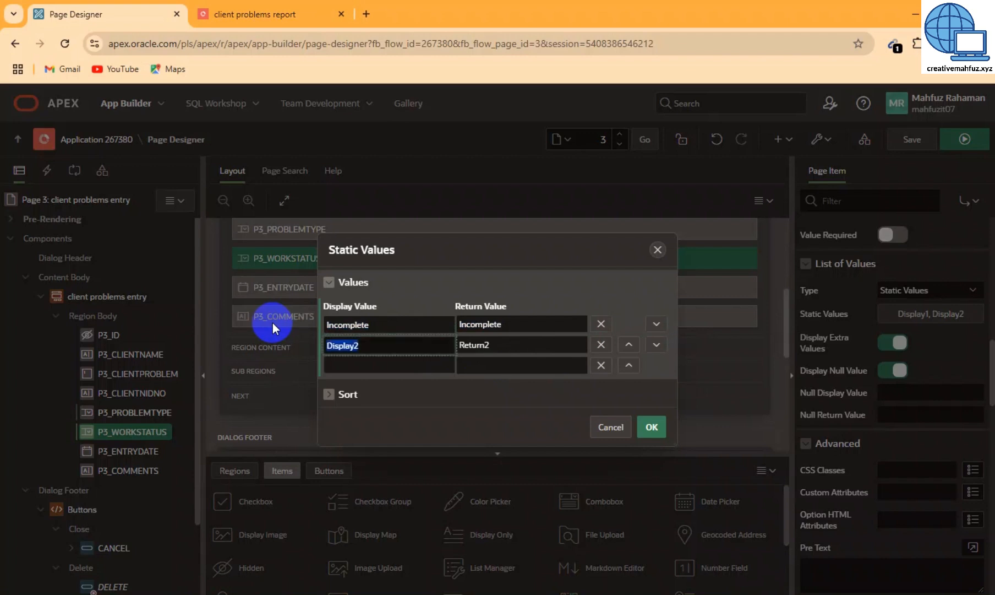
{"action": "type", "text": "Prosseing"}
{"action": "key", "text": "ctrl+a"}
{"action": "key", "text": "Tab"}
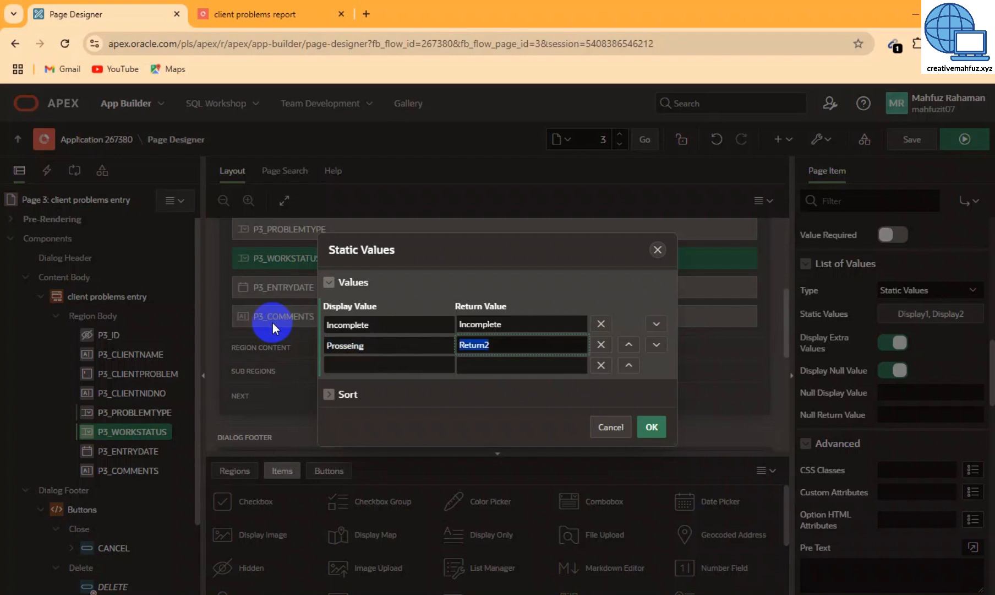
{"action": "key", "text": "ctrl+v"}
{"action": "right_click", "coordinate": [467, 343]}
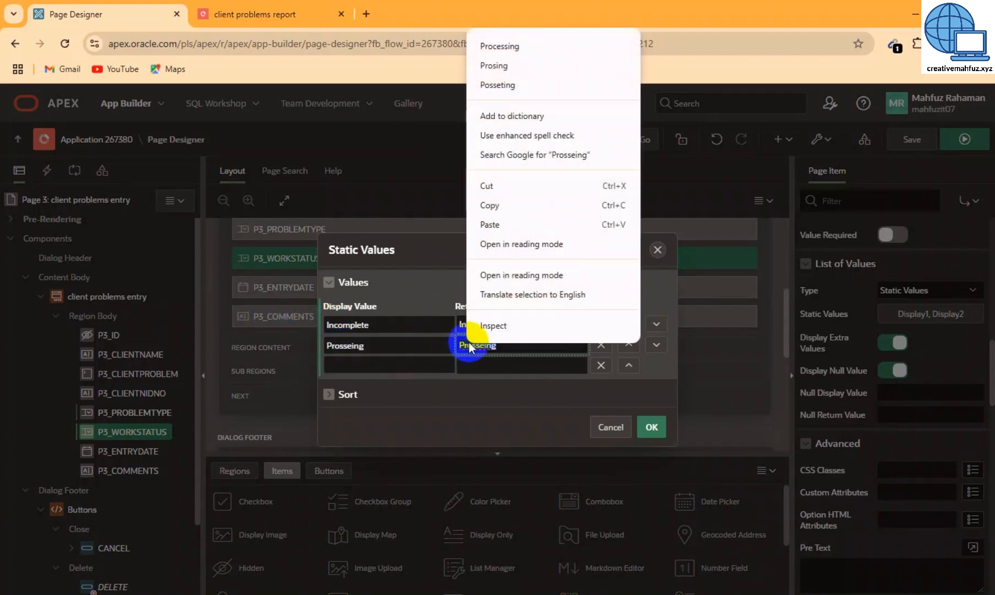
{"action": "left_click", "coordinate": [509, 45]}
{"action": "key", "text": "ctrl+c"}
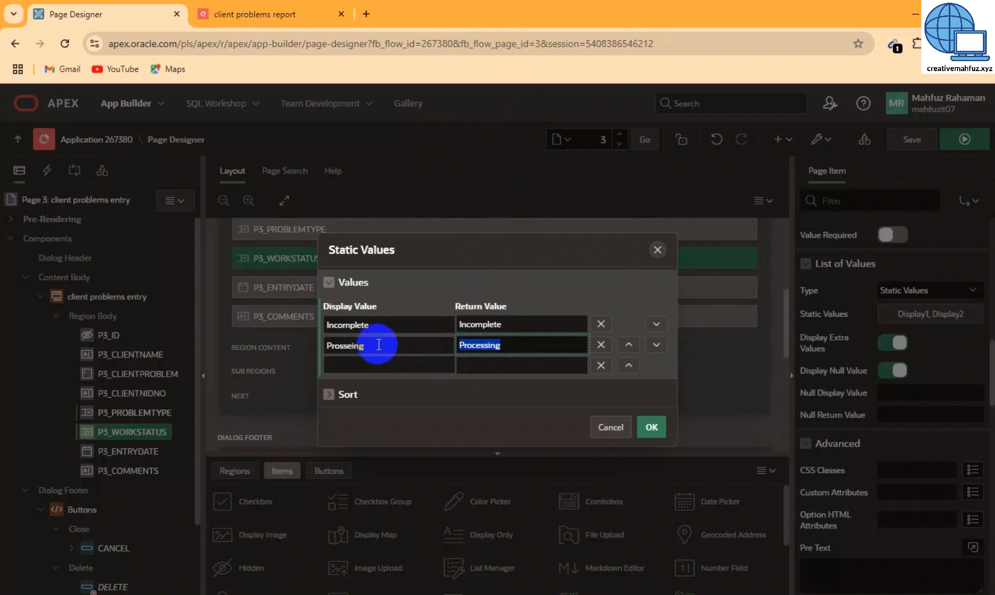
{"action": "left_click_drag", "start_coordinate": [378, 345], "coordinate": [296, 344]}
{"action": "key", "text": "ctrl+v"}
Add Complete as the third value, confirm the list, and save the page
{"action": "left_click", "coordinate": [361, 363]}
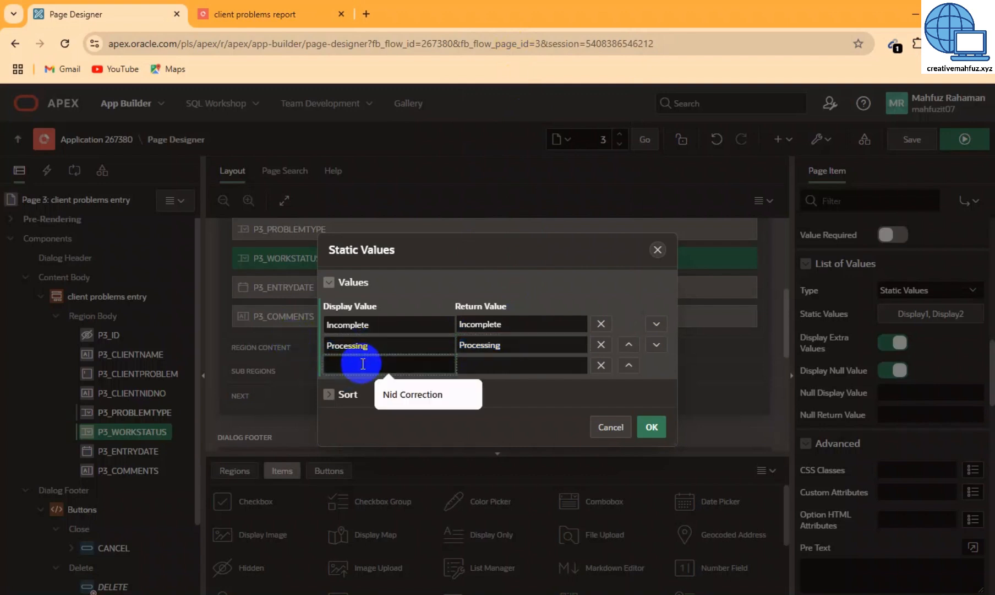
{"action": "type", "text": "Comp"}
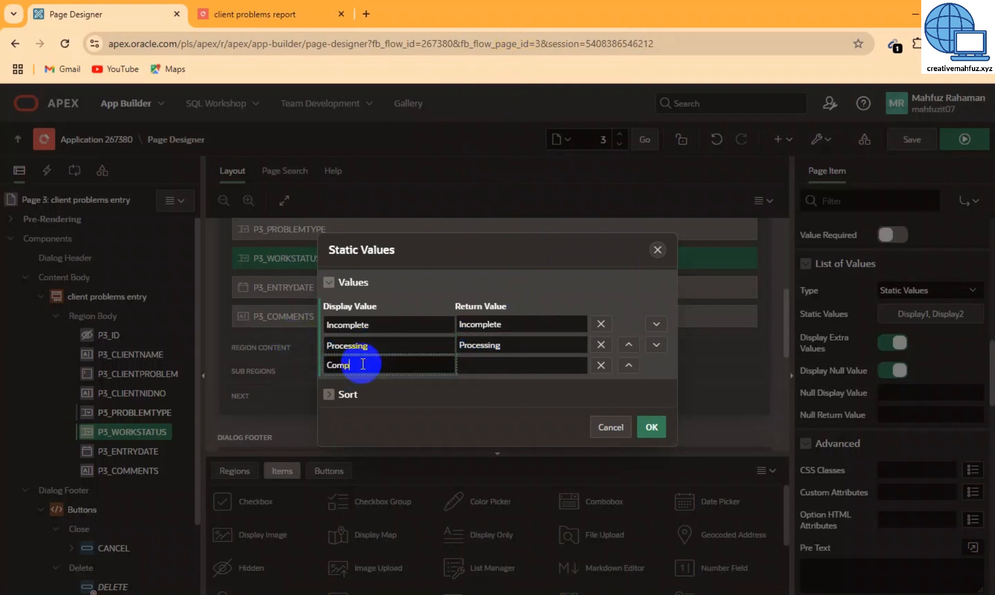
{"action": "type", "text": "lete"}
{"action": "key", "text": "Tab"}
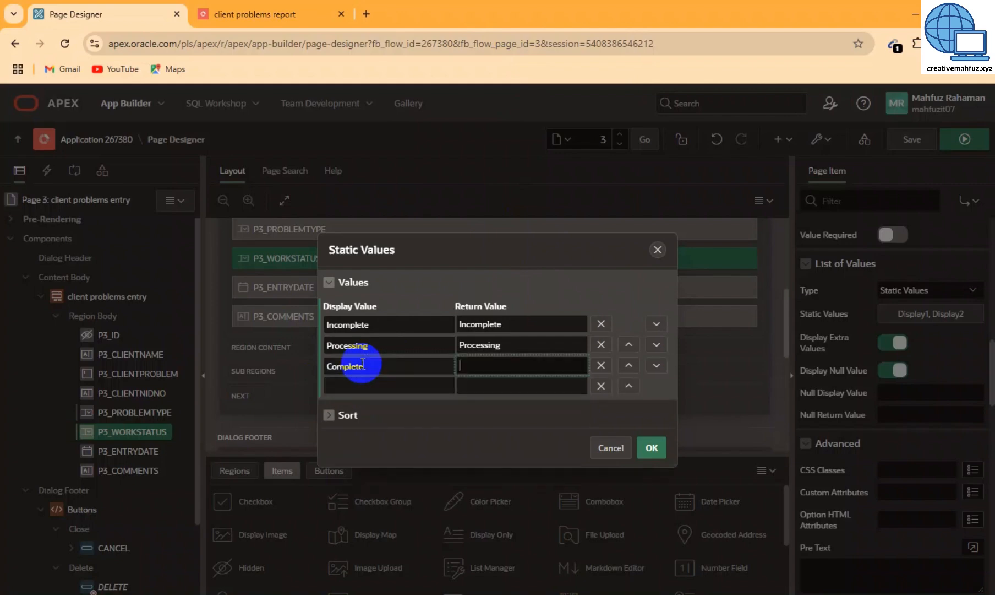
{"action": "left_click", "coordinate": [659, 448]}
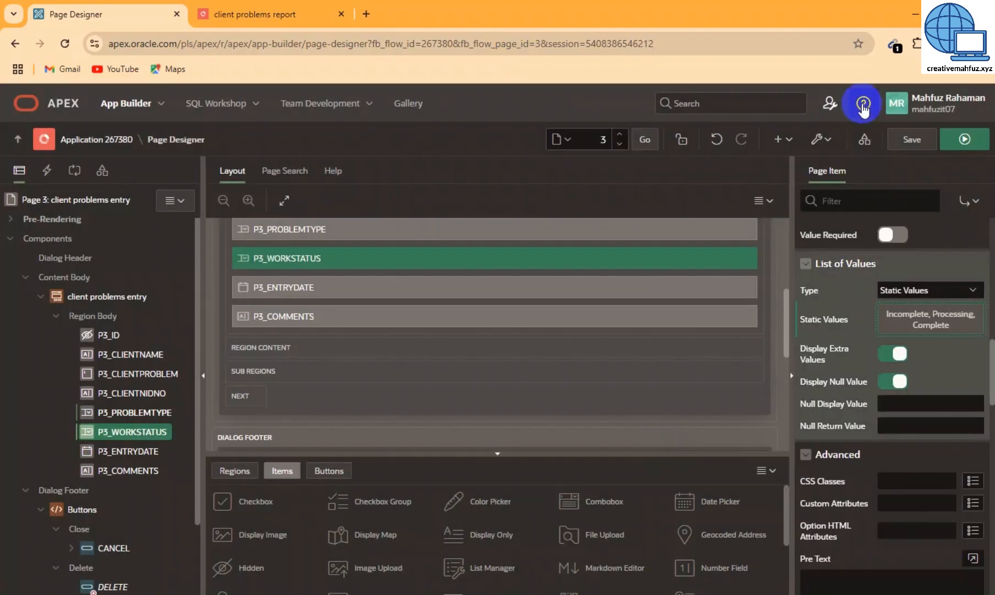
{"action": "left_click", "coordinate": [911, 141]}
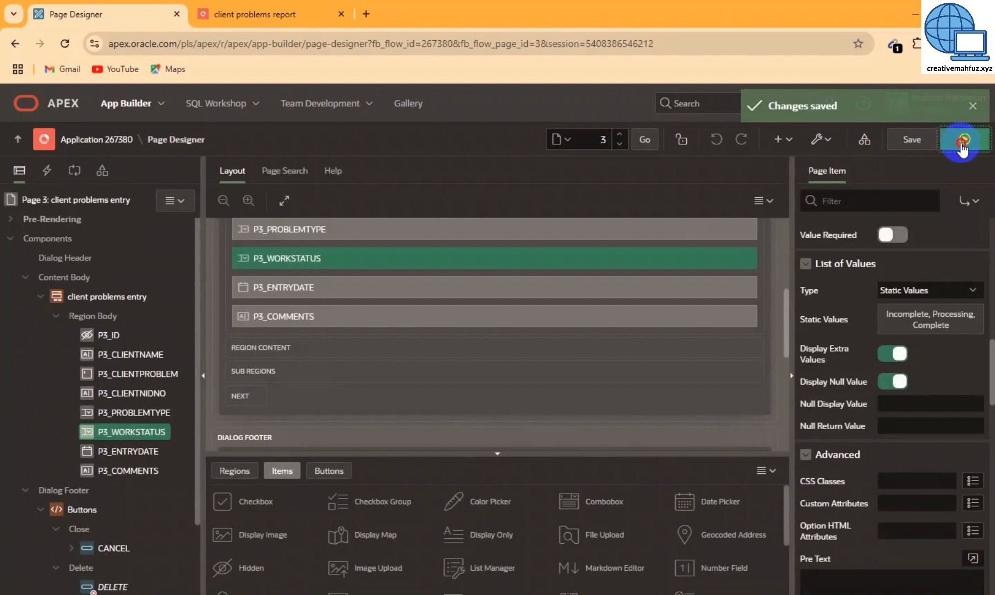
Go to the running app's client problems report page through the navigation menu
{"action": "left_click", "coordinate": [963, 139]}
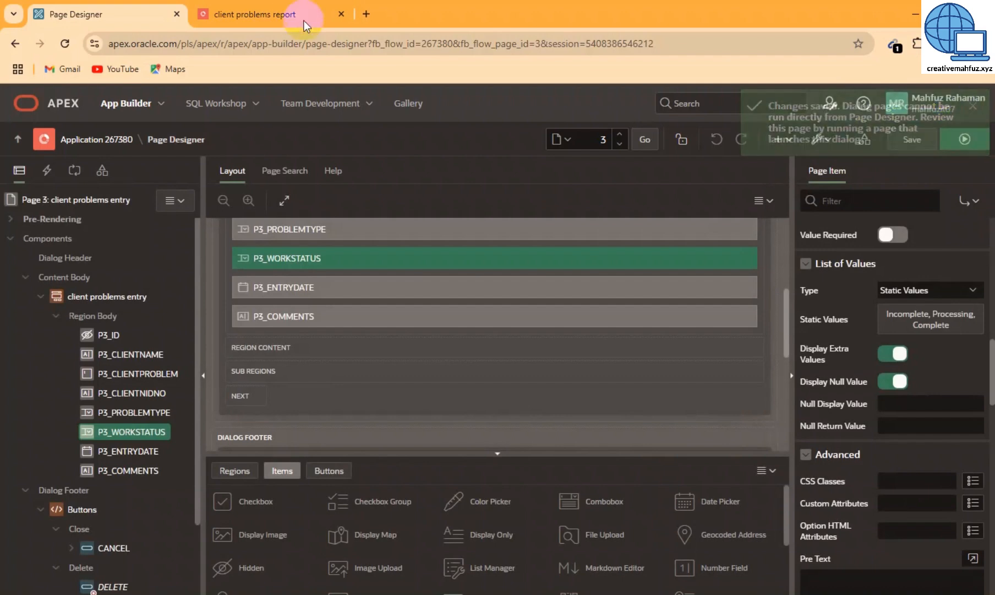
{"action": "left_click", "coordinate": [270, 14]}
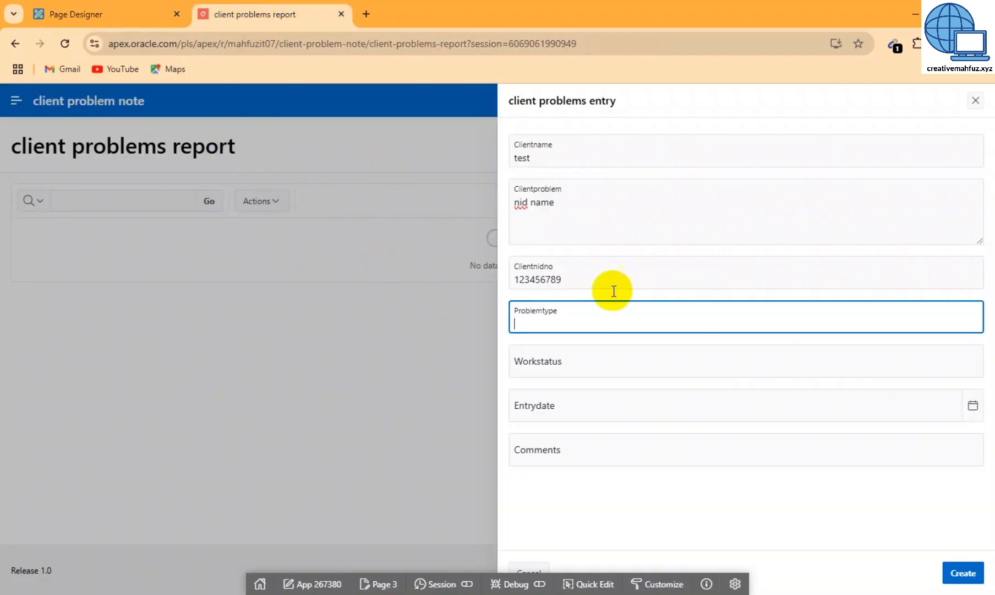
{"action": "left_click", "coordinate": [976, 100]}
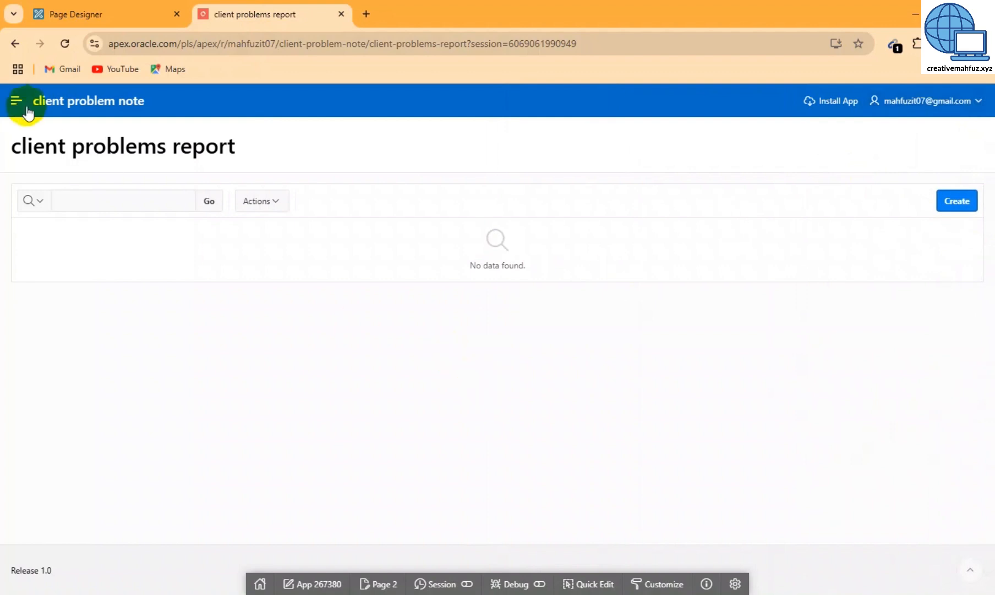
{"action": "left_click", "coordinate": [55, 103]}
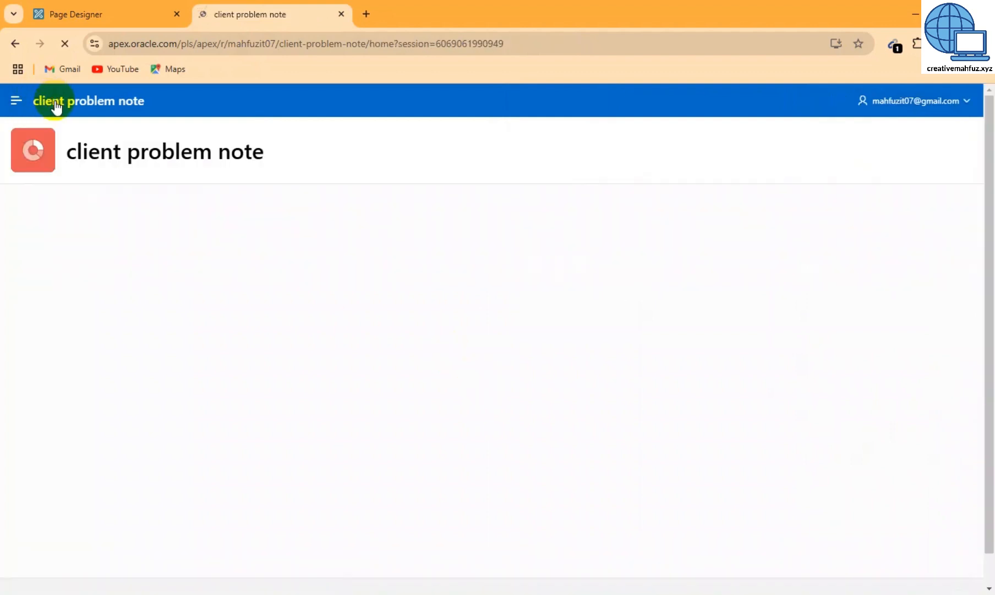
{"action": "left_click", "coordinate": [15, 105]}
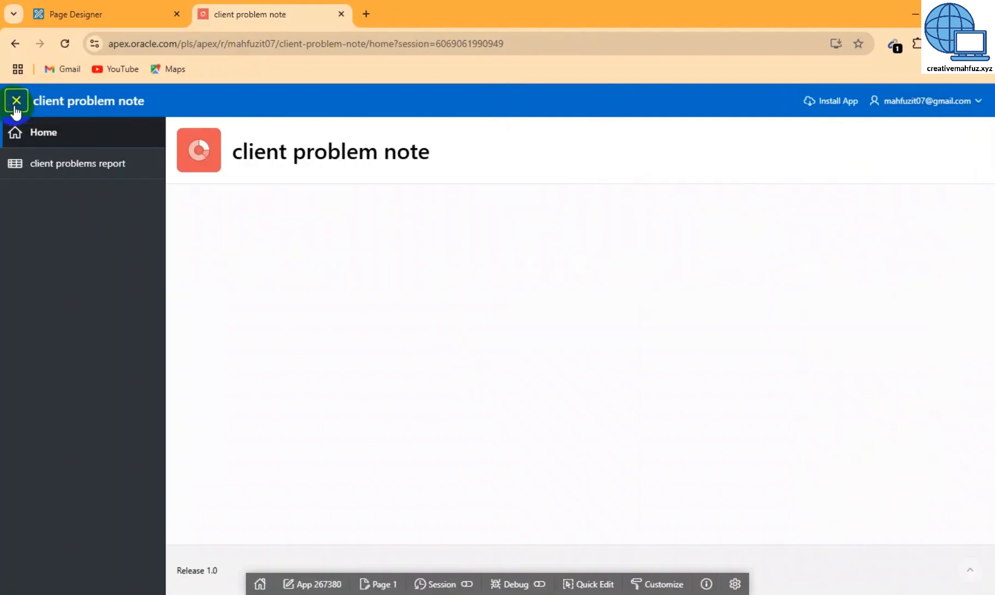
{"action": "left_click", "coordinate": [48, 169]}
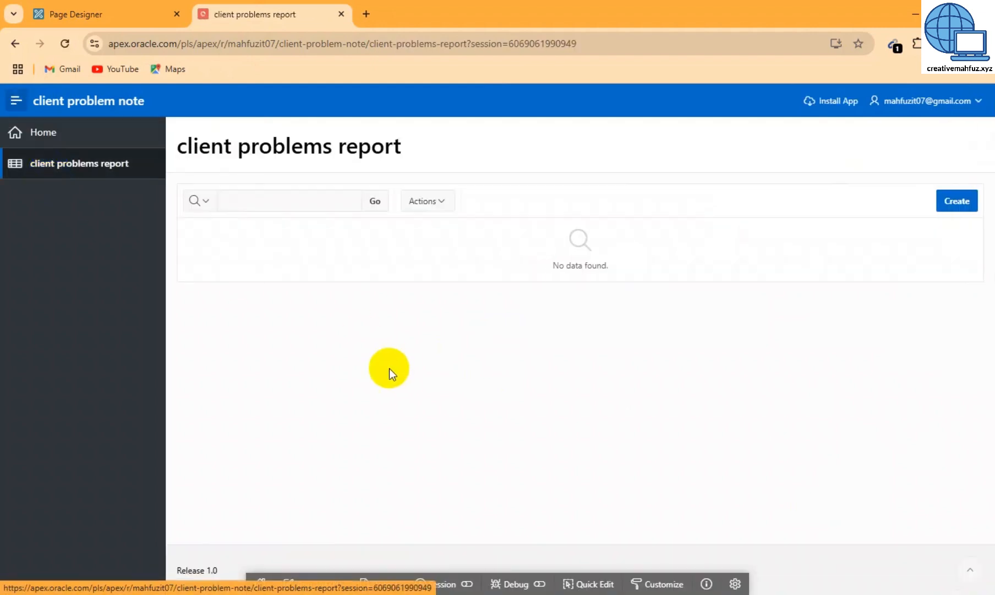
Start a new client problem entry with text 'test' and NID number 12
{"action": "left_click", "coordinate": [960, 202]}
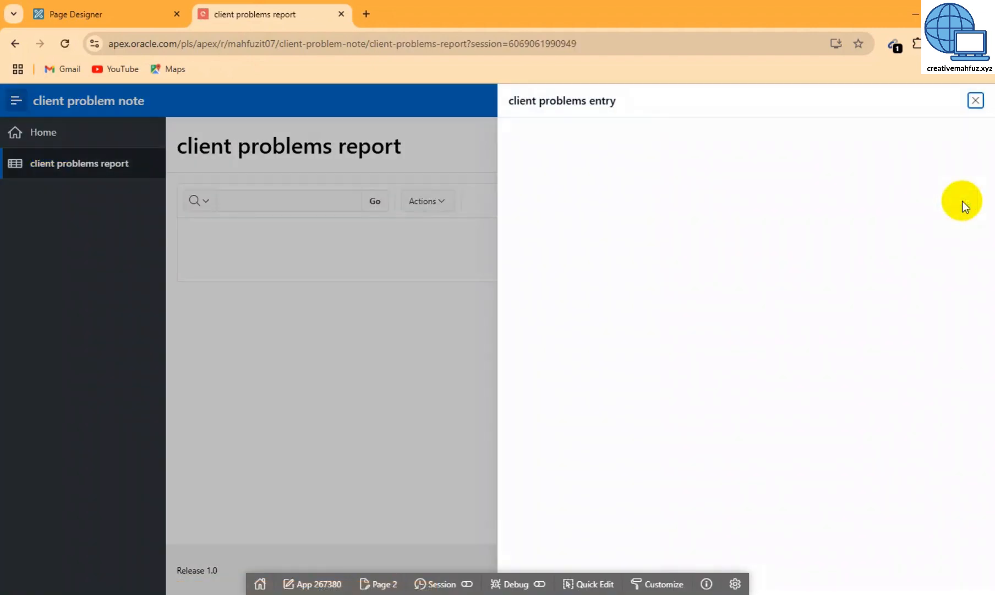
{"action": "left_click", "coordinate": [761, 155]}
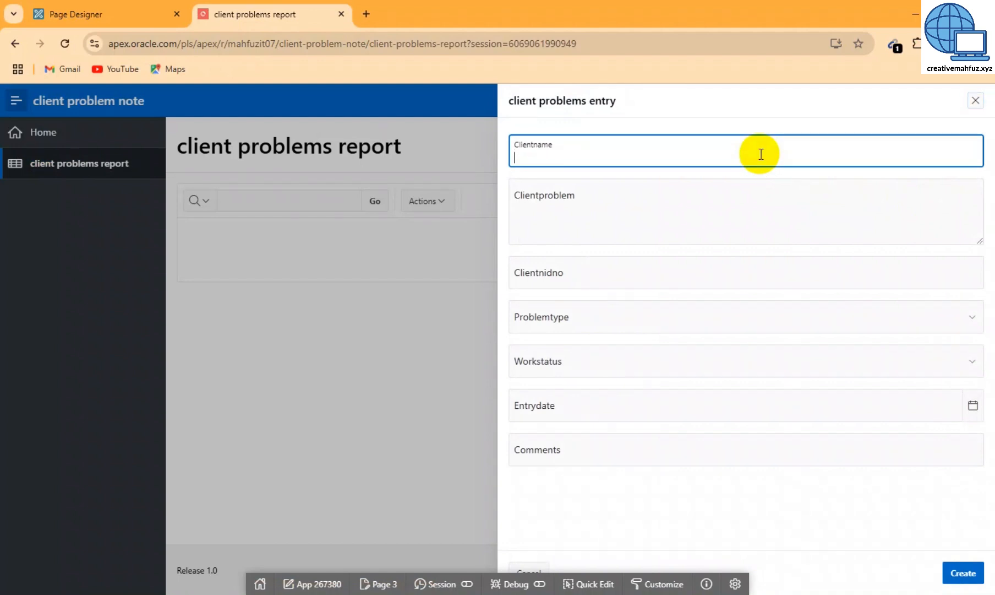
{"action": "left_click", "coordinate": [695, 216]}
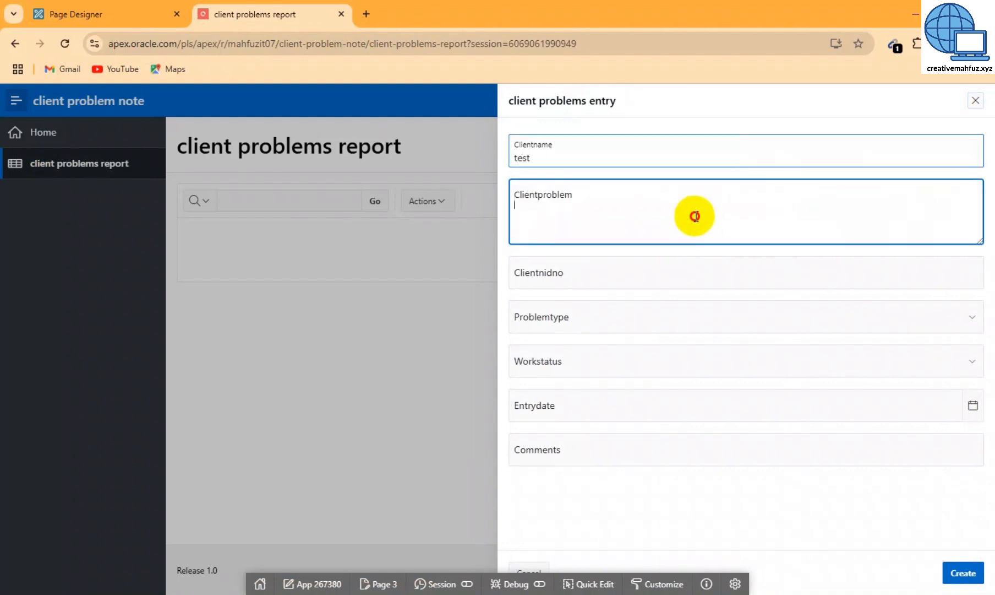
{"action": "type", "text": "test"}
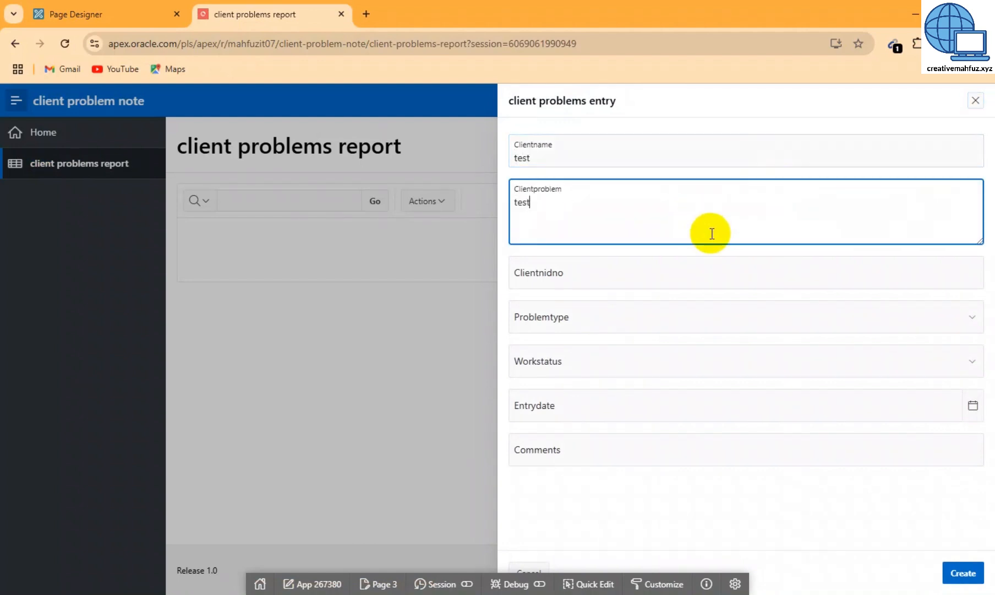
{"action": "left_click", "coordinate": [617, 285]}
{"action": "type", "text": "123456789"}
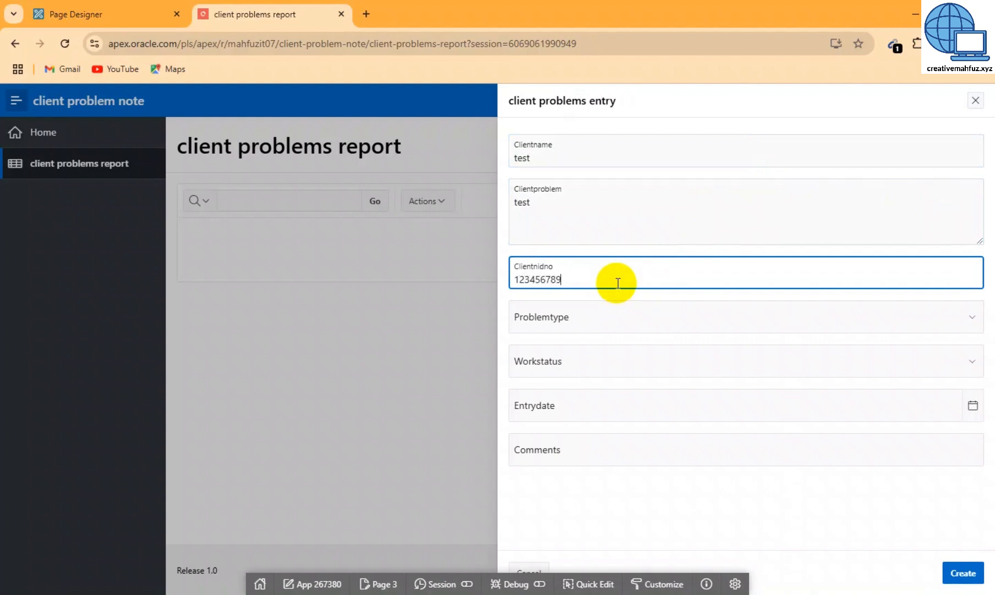
Set type Duplicate Voter, status Incomplete, date 12/3/2024, add a comment, and create the entry
{"action": "left_click", "coordinate": [574, 323]}
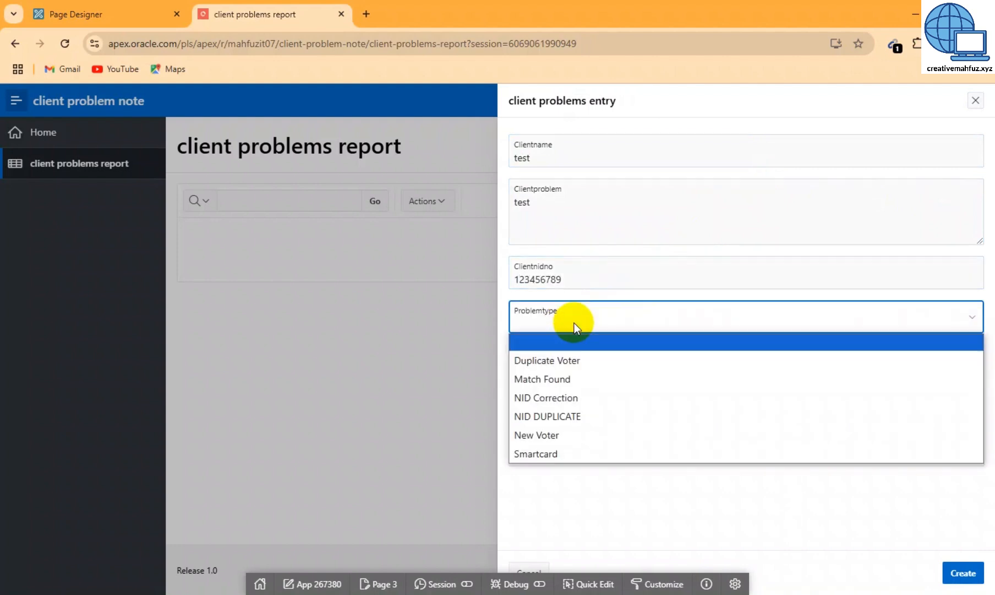
{"action": "left_click", "coordinate": [562, 359]}
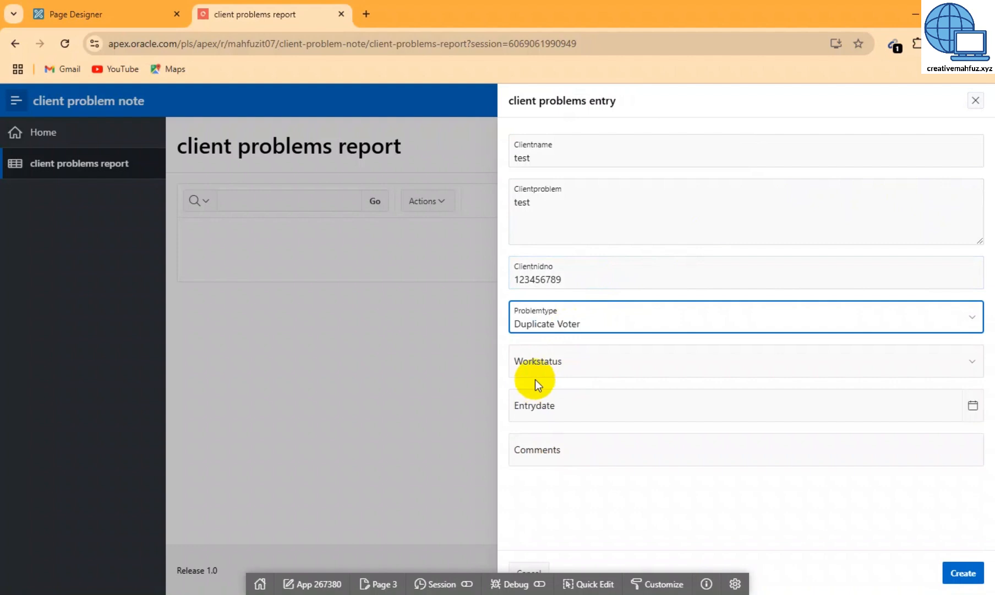
{"action": "left_click", "coordinate": [564, 358]}
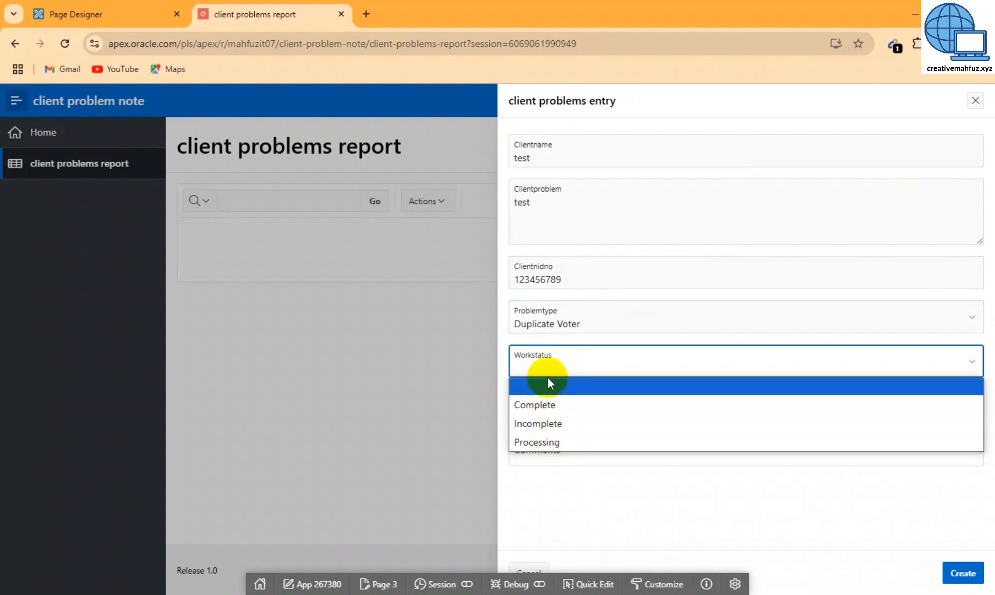
{"action": "left_click", "coordinate": [532, 427]}
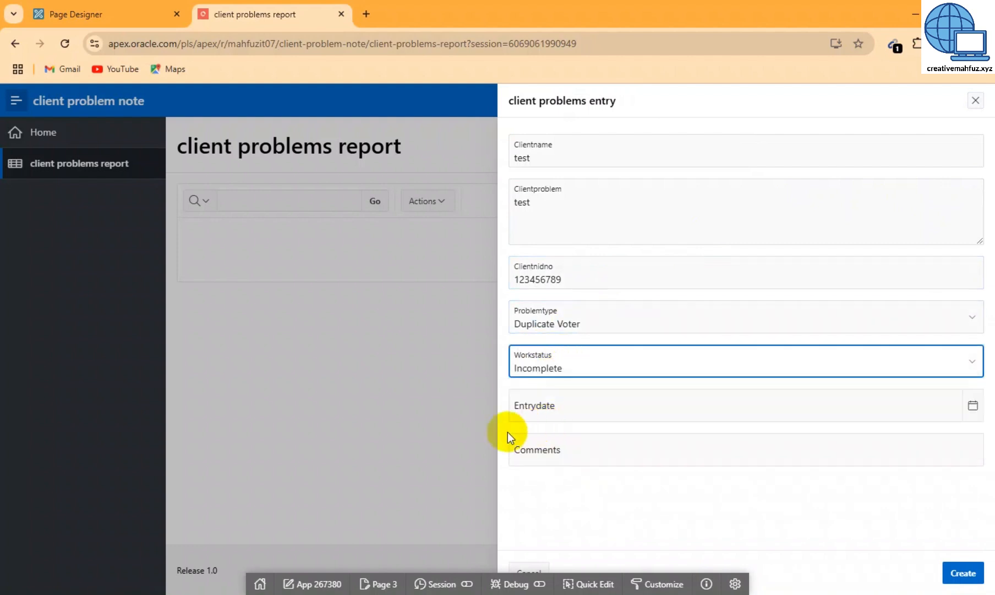
{"action": "left_click", "coordinate": [553, 406]}
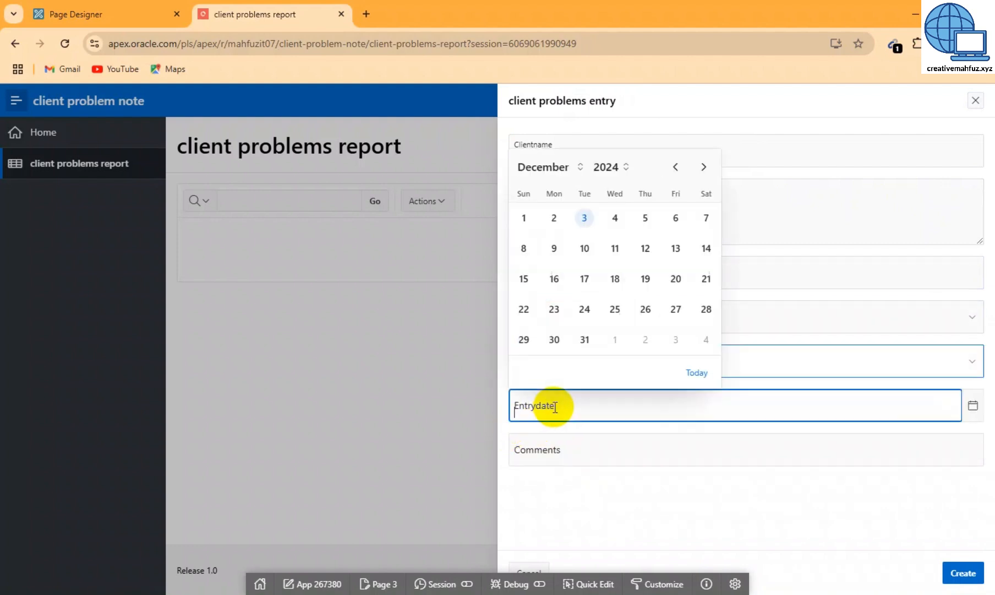
{"action": "left_click", "coordinate": [587, 219]}
{"action": "left_click", "coordinate": [604, 447]}
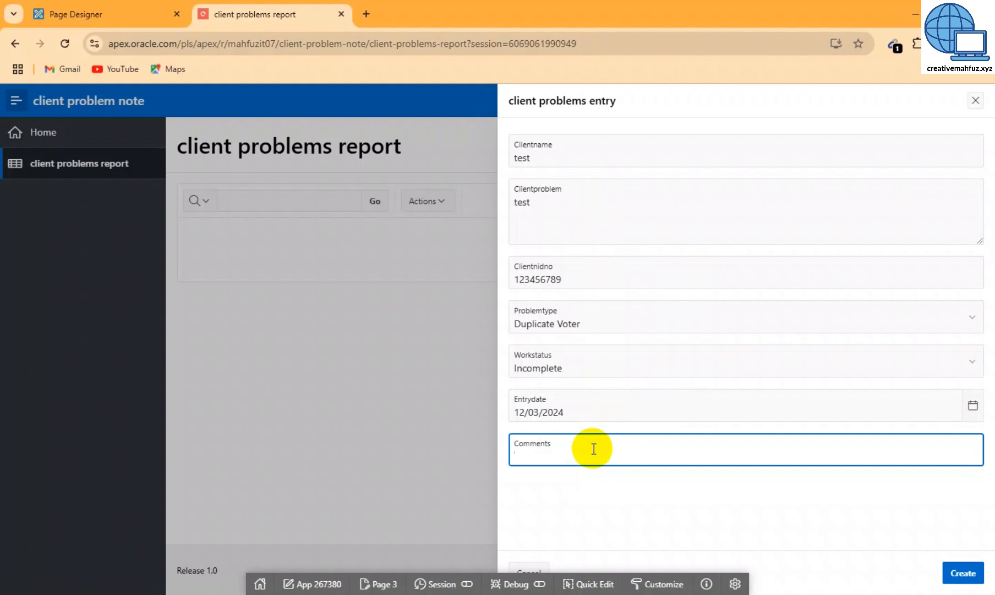
{"action": "type", "text": "13131"}
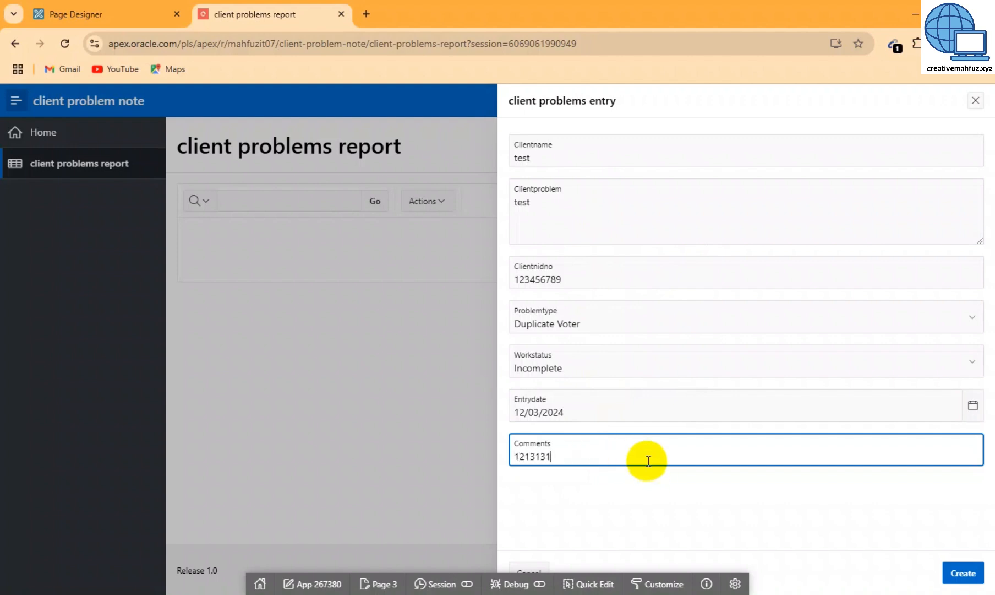
{"action": "left_click", "coordinate": [962, 572]}
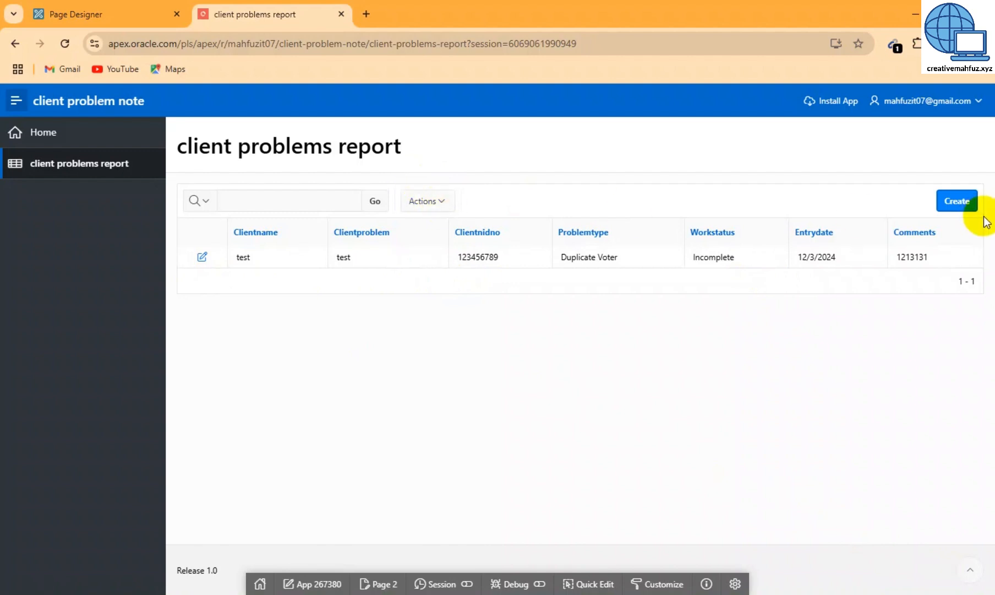
Start another entry with client name 'asdasd', problem 'sdasd' and NID 'asdasd'
{"action": "left_click", "coordinate": [959, 202]}
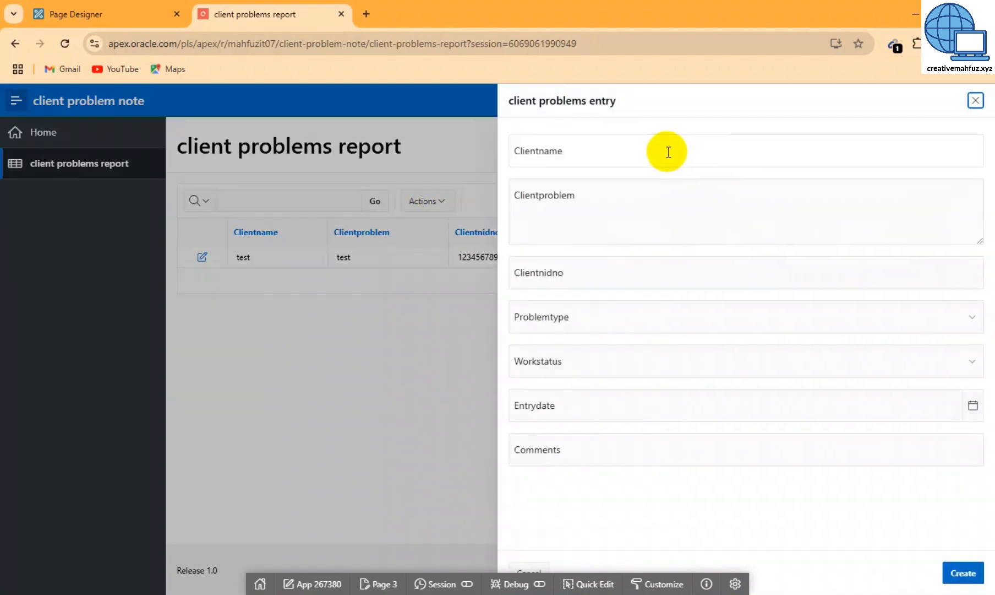
{"action": "left_click", "coordinate": [666, 150]}
{"action": "type", "text": "asdasd"}
{"action": "left_click", "coordinate": [615, 201]}
{"action": "type", "text": "sdasd"}
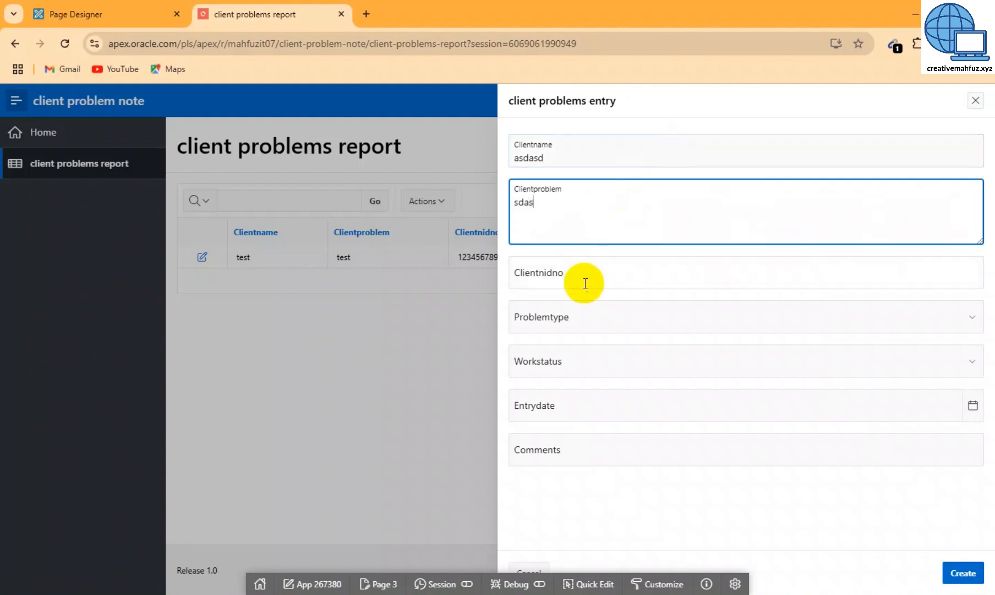
{"action": "left_click", "coordinate": [585, 280]}
{"action": "type", "text": "asdasd"}
Choose Match Found and Complete, date 12/3/2024, comment 'asdasd', and create the entry
{"action": "left_click", "coordinate": [565, 322]}
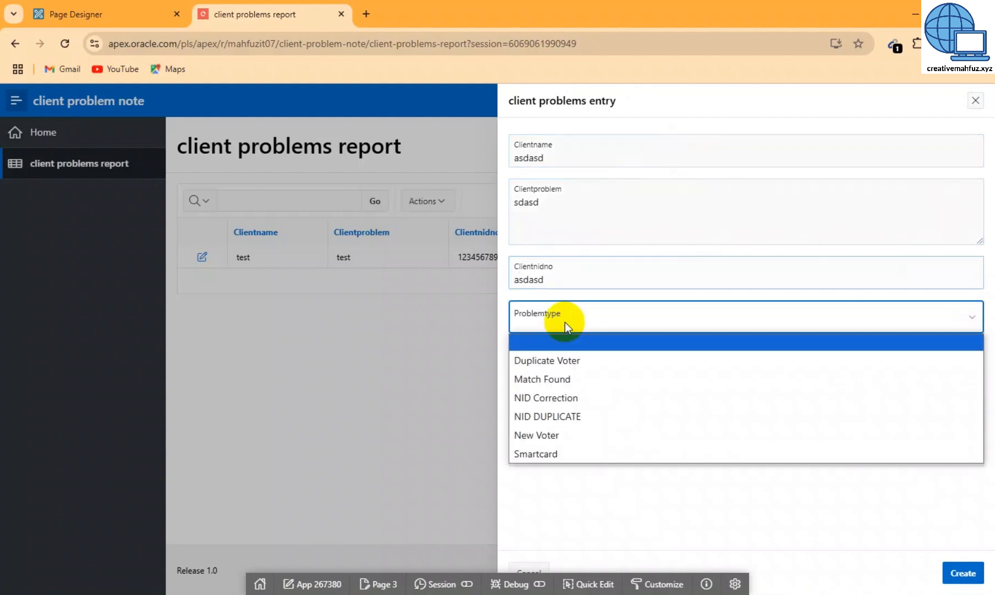
{"action": "left_click", "coordinate": [552, 383]}
{"action": "left_click", "coordinate": [557, 357]}
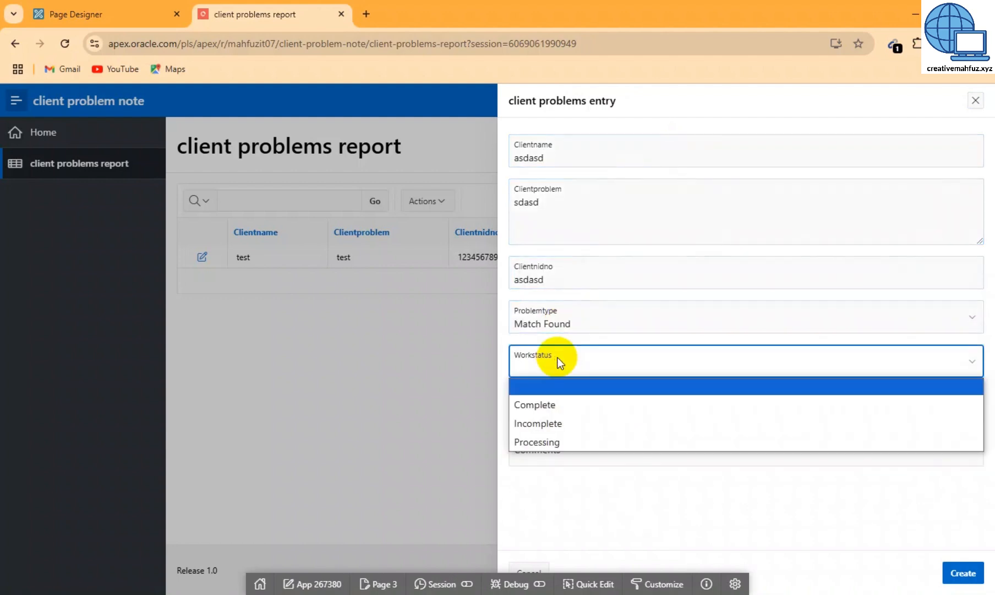
{"action": "left_click", "coordinate": [549, 410]}
{"action": "left_click", "coordinate": [555, 407]}
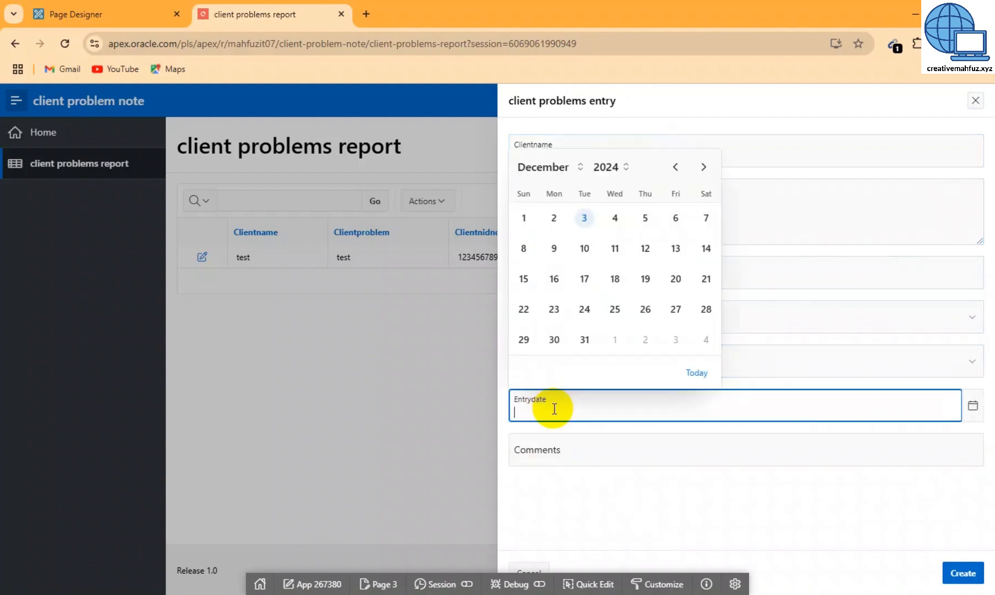
{"action": "left_click", "coordinate": [584, 218]}
{"action": "left_click", "coordinate": [542, 450]}
{"action": "type", "text": "asdasd"}
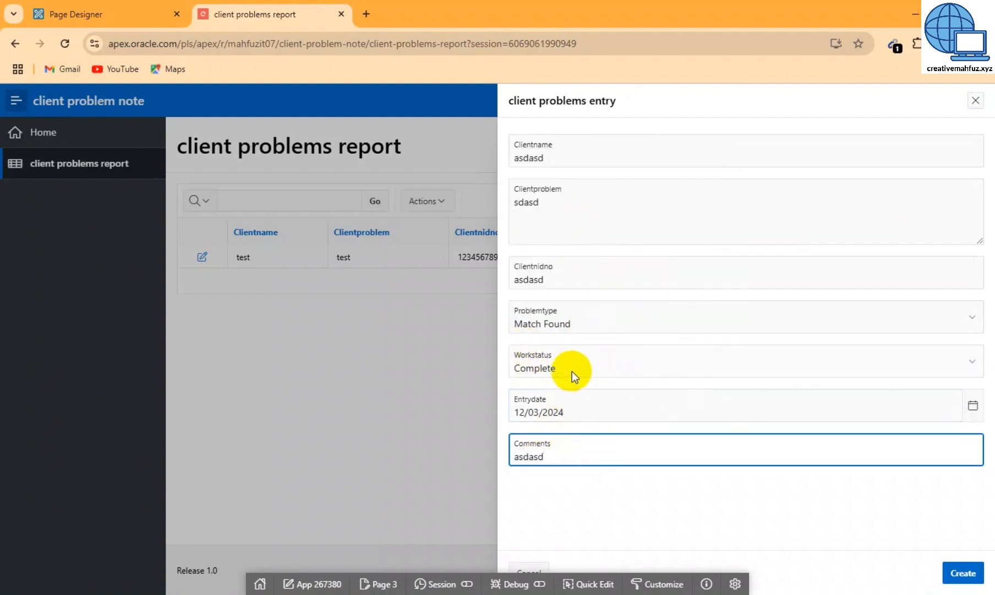
{"action": "left_click", "coordinate": [963, 573]}
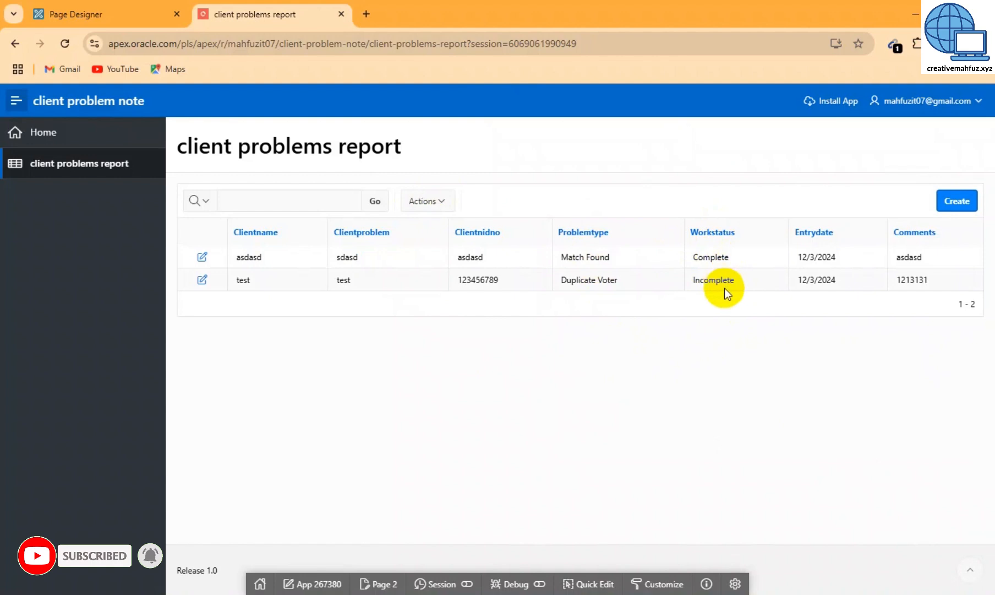
Add a Workstatus = Incomplete filter to the client problems report
{"action": "left_click", "coordinate": [423, 202]}
{"action": "mouse_move", "coordinate": [456, 278]}
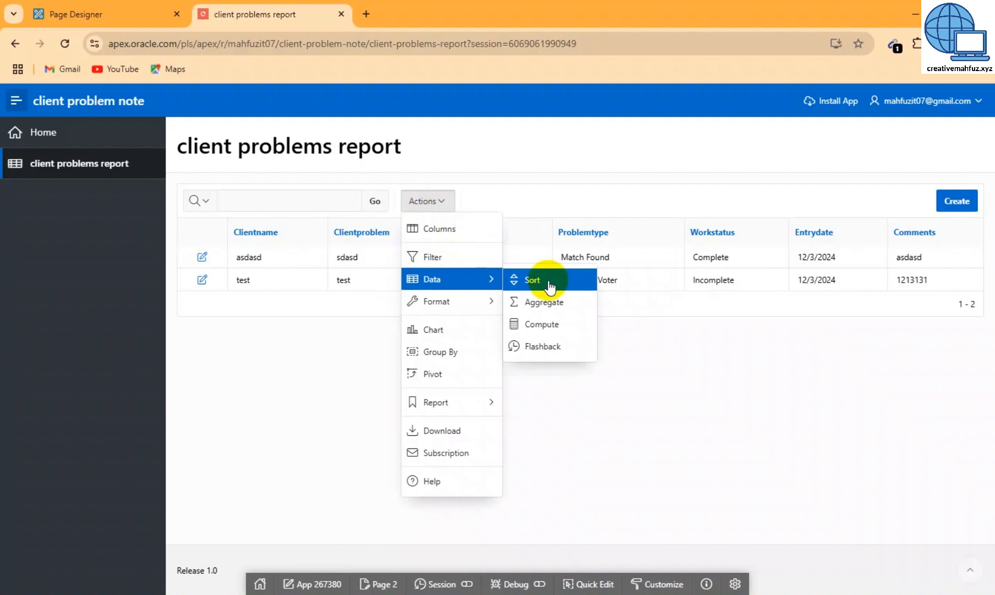
{"action": "left_click", "coordinate": [440, 258]}
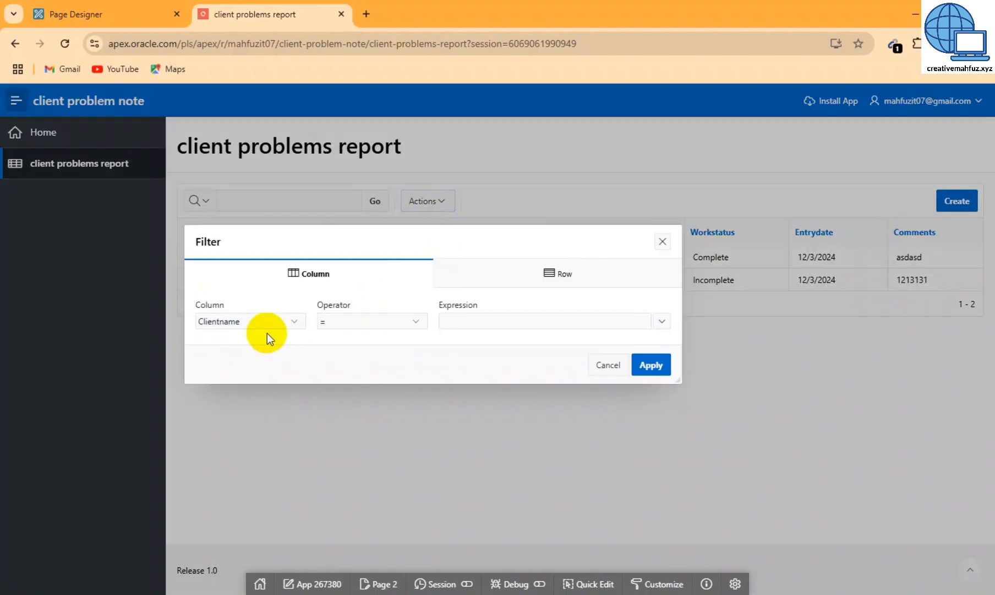
{"action": "left_click", "coordinate": [266, 328]}
{"action": "left_click", "coordinate": [246, 421]}
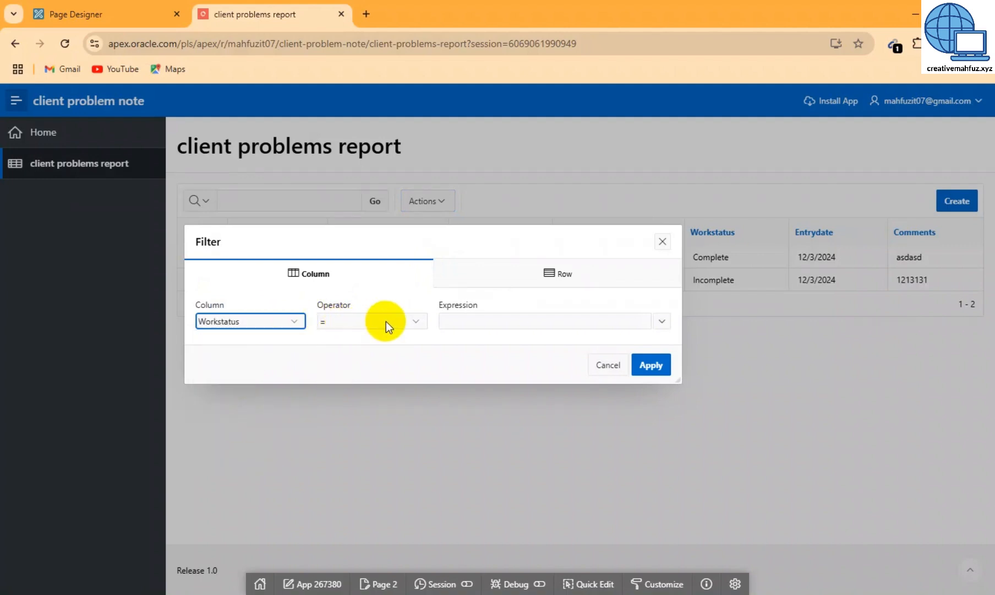
{"action": "left_click", "coordinate": [478, 321]}
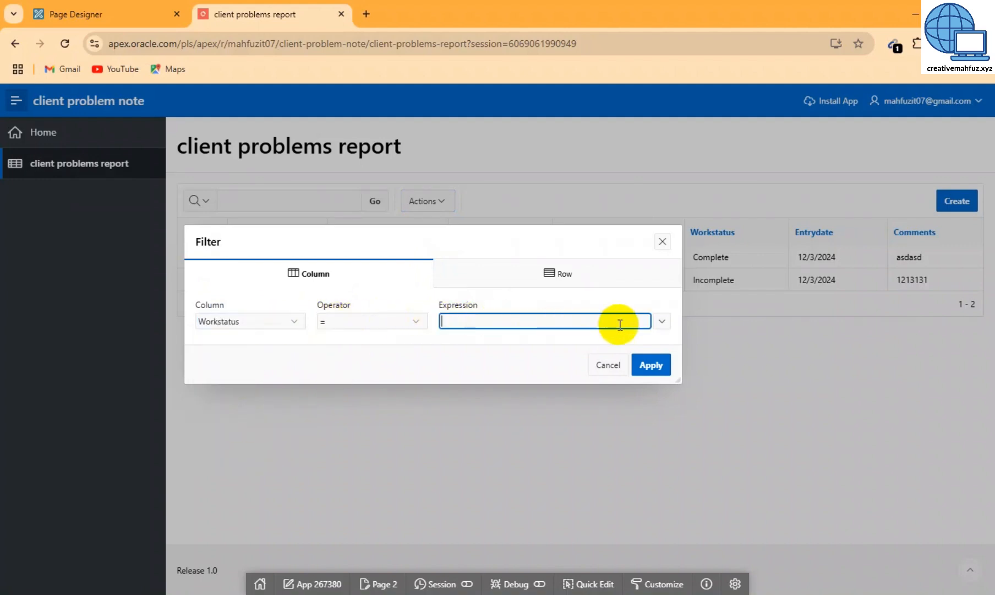
{"action": "left_click", "coordinate": [660, 321]}
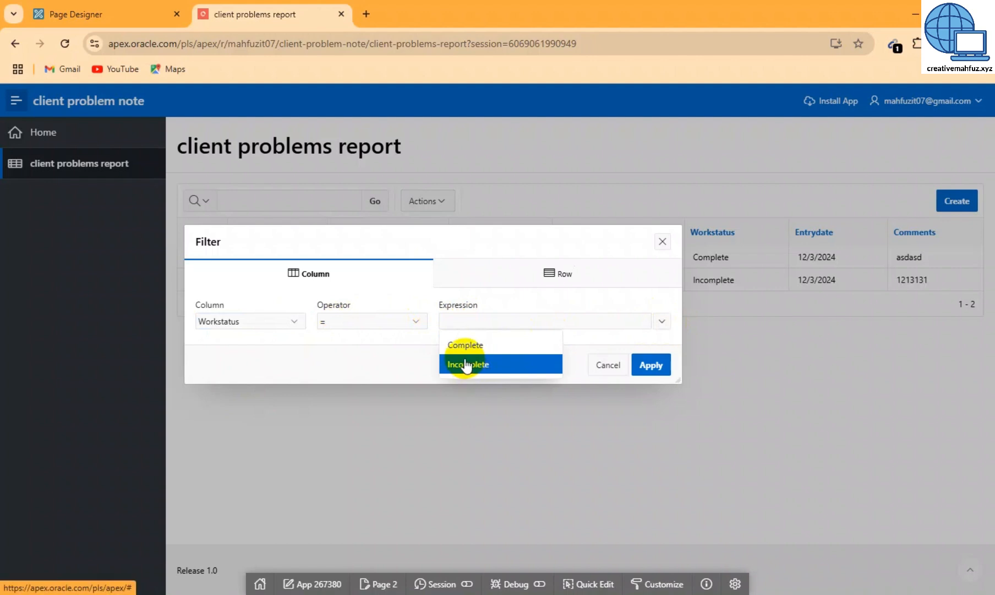
{"action": "left_click", "coordinate": [463, 367]}
{"action": "left_click", "coordinate": [643, 368]}
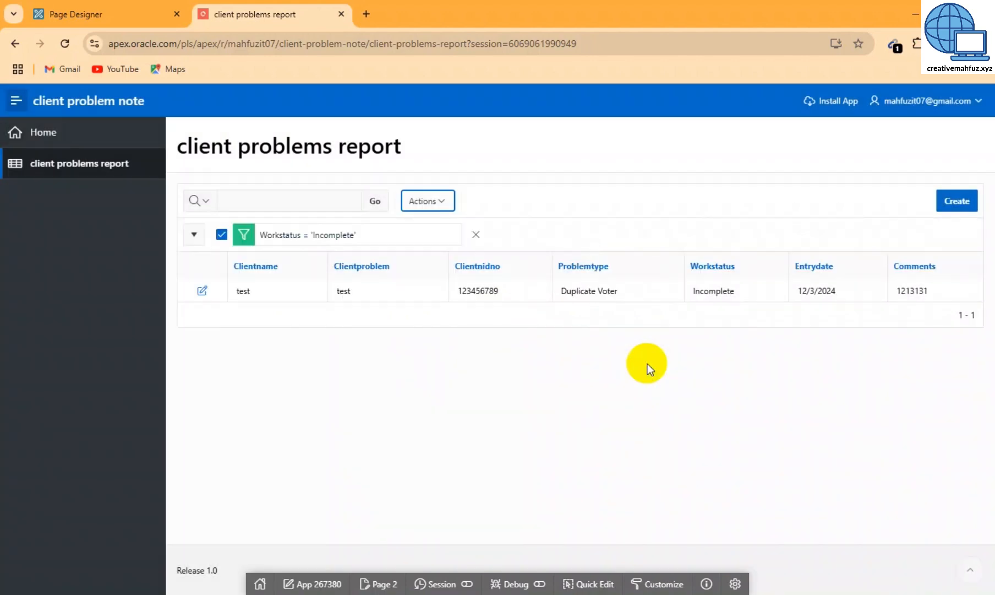
Remove the Incomplete filter and start a new filter on the Workstatus column
{"action": "left_click", "coordinate": [476, 235]}
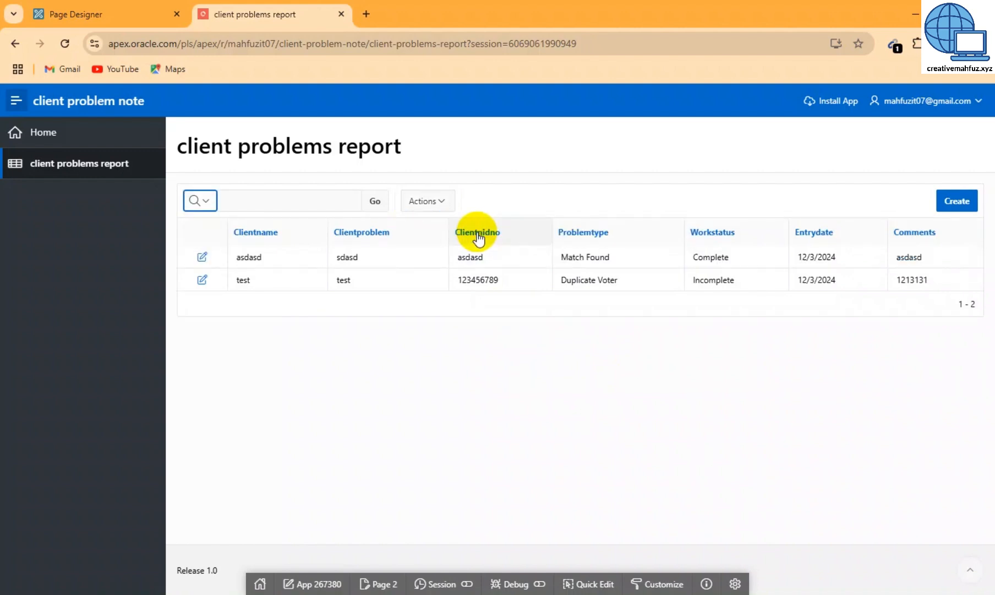
{"action": "left_click", "coordinate": [432, 202]}
{"action": "left_click", "coordinate": [434, 256]}
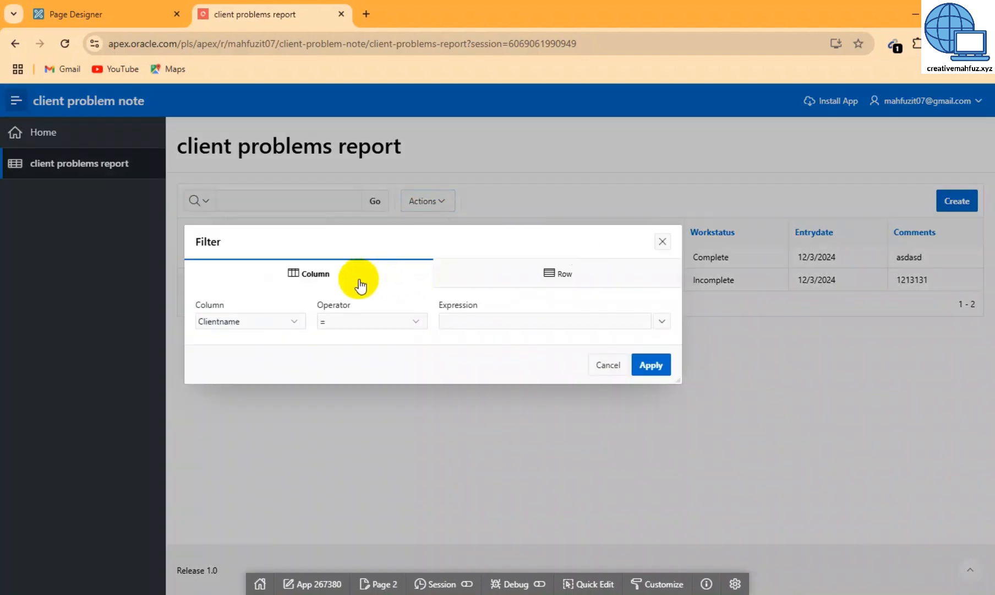
{"action": "left_click", "coordinate": [272, 321]}
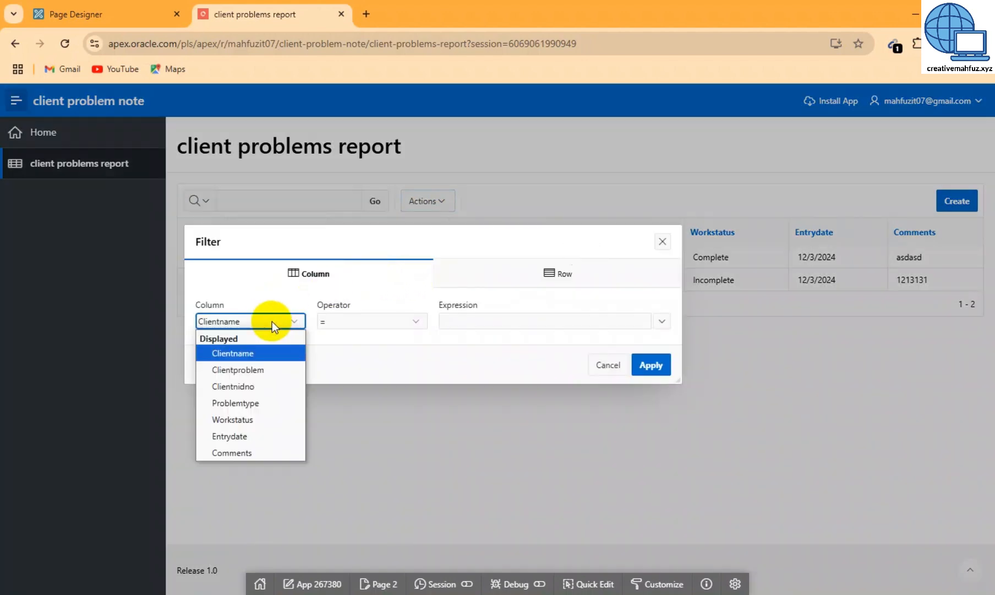
{"action": "left_click", "coordinate": [243, 418]}
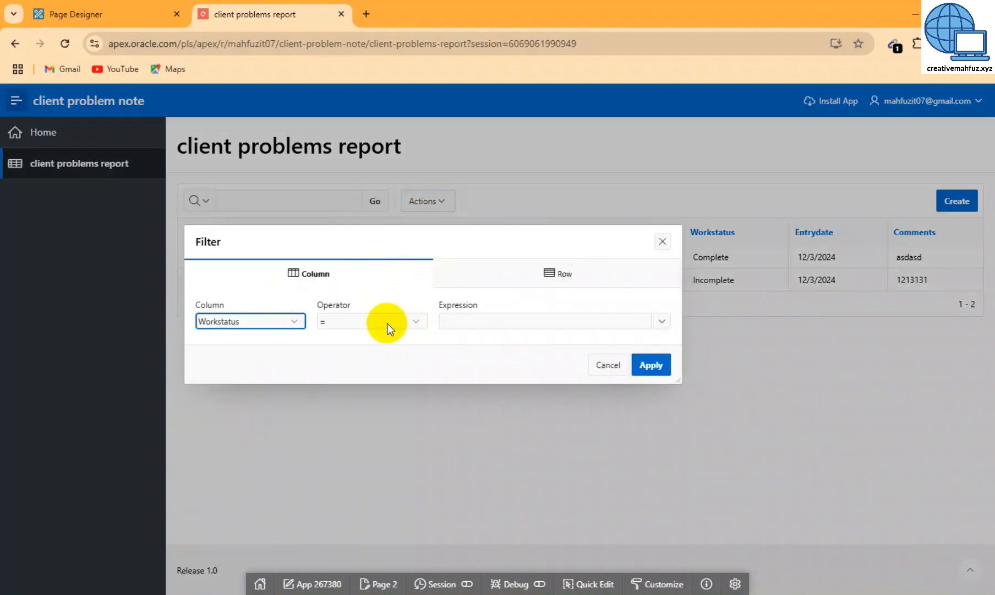
Apply a Workstatus = Complete filter, then delete it so both records show
{"action": "left_click", "coordinate": [471, 318]}
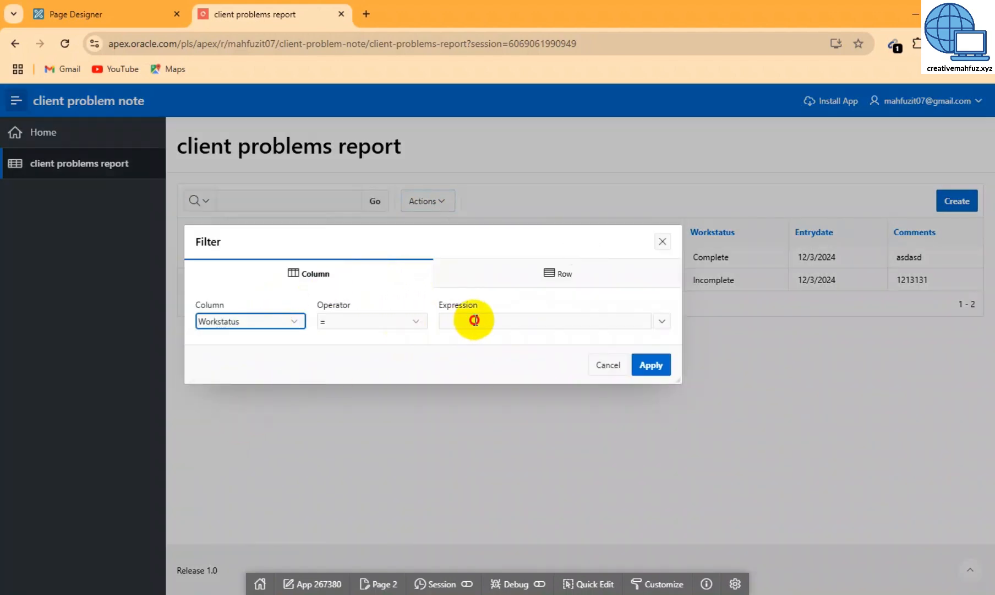
{"action": "left_click", "coordinate": [662, 324]}
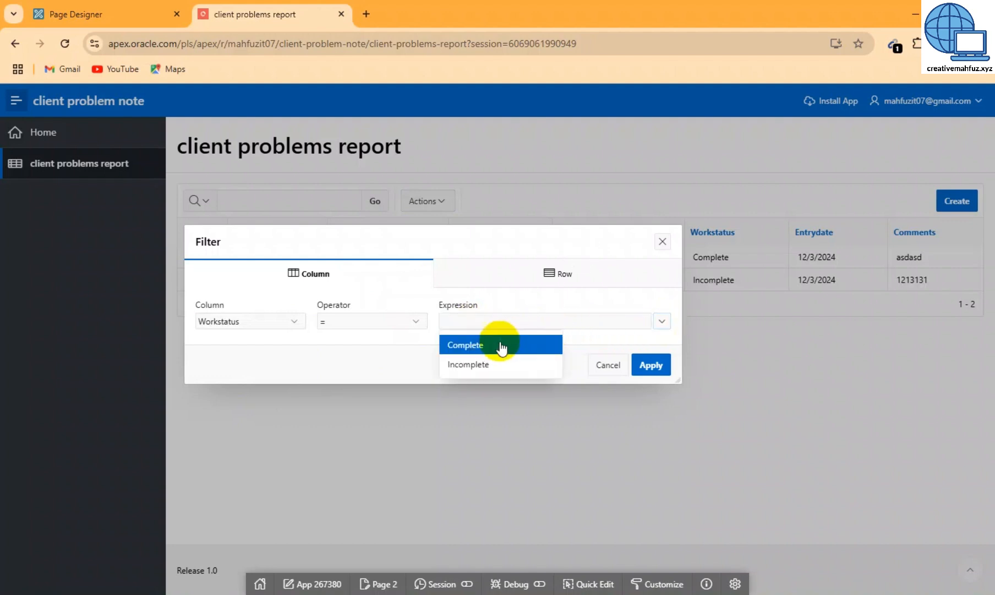
{"action": "left_click", "coordinate": [468, 365]}
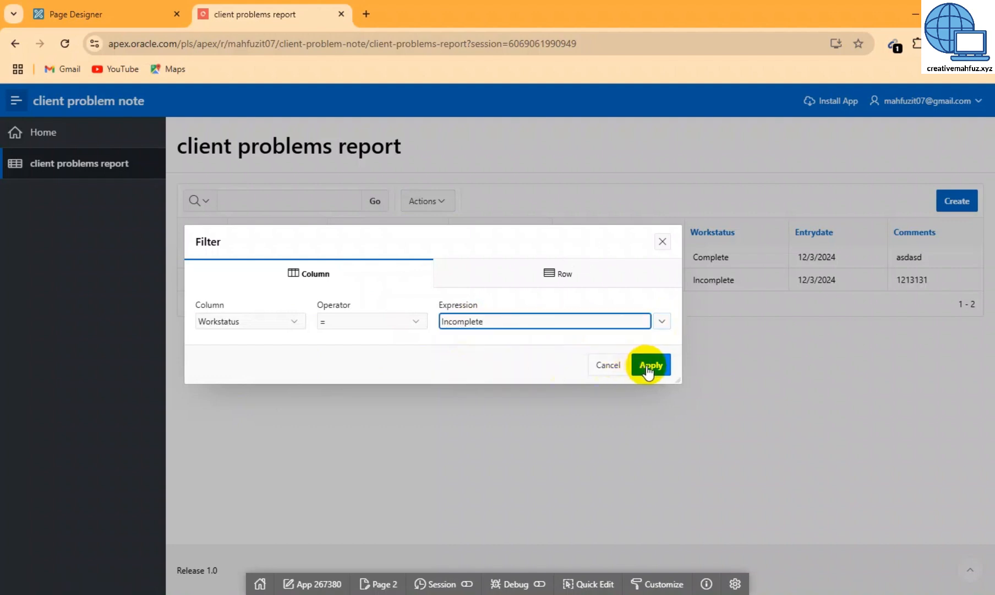
{"action": "left_click", "coordinate": [660, 321]}
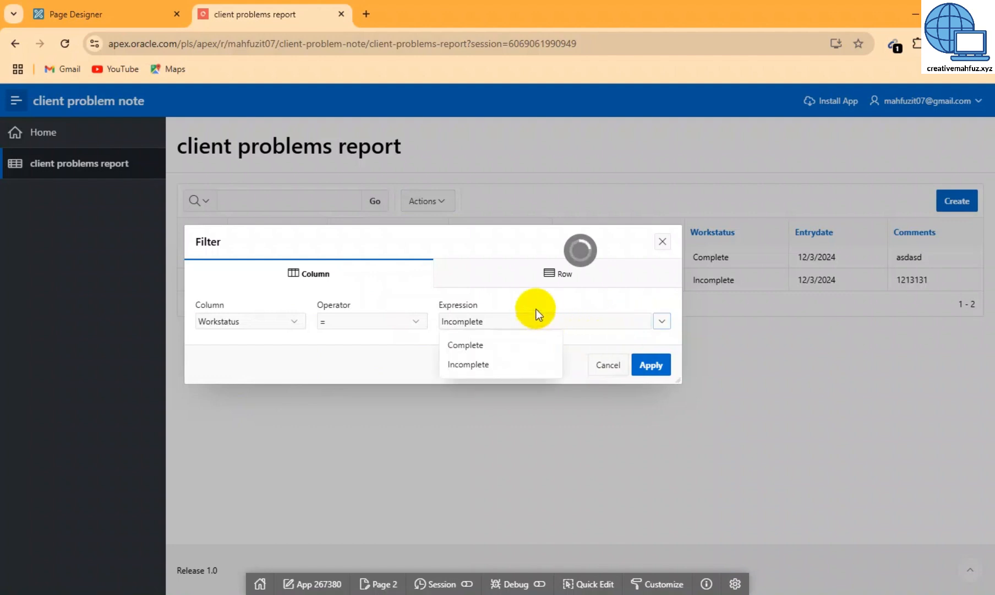
{"action": "left_click", "coordinate": [462, 344]}
{"action": "left_click", "coordinate": [659, 364]}
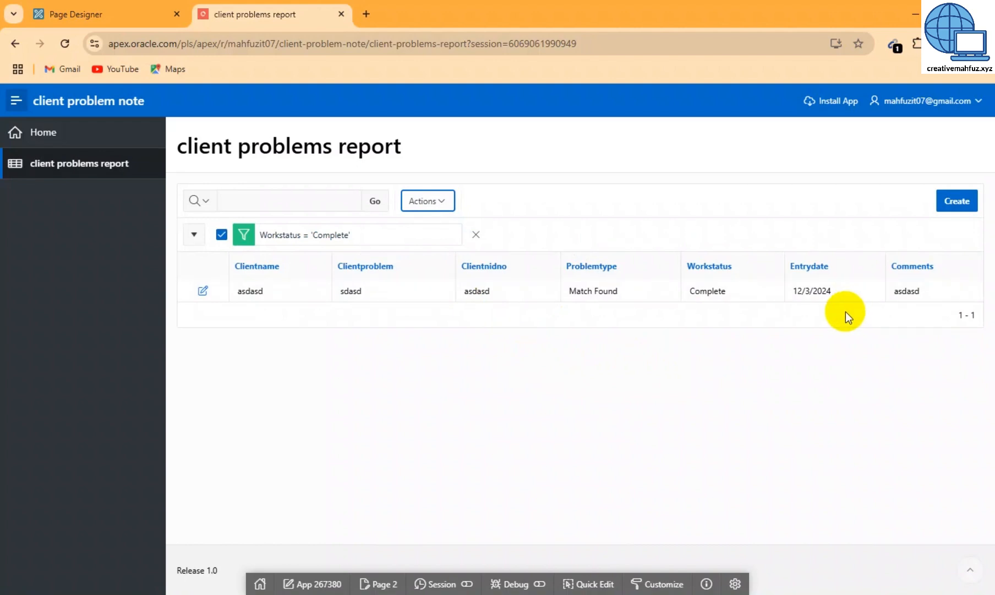
{"action": "left_click", "coordinate": [476, 234]}
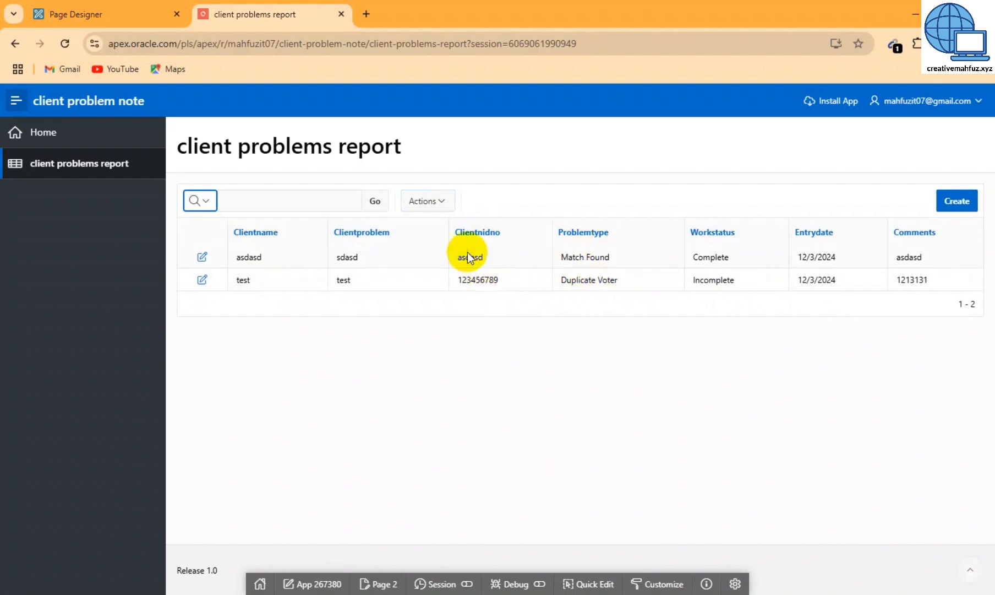
Add a Problemtype = Match Found filter, leaving only the asdasd Complete record
{"action": "left_click", "coordinate": [434, 204]}
{"action": "left_click", "coordinate": [438, 261]}
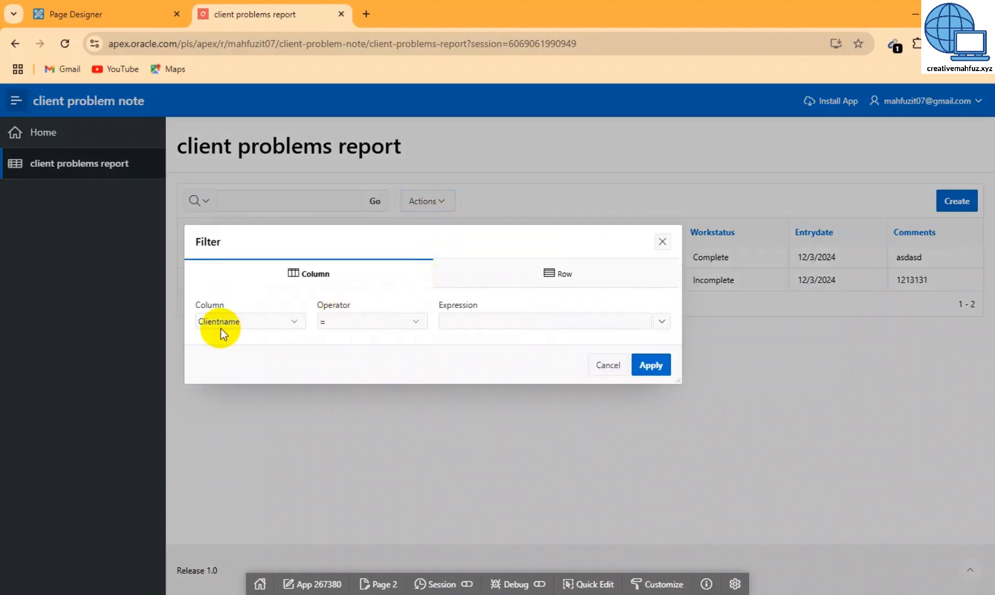
{"action": "left_click", "coordinate": [221, 328]}
{"action": "left_click", "coordinate": [235, 404]}
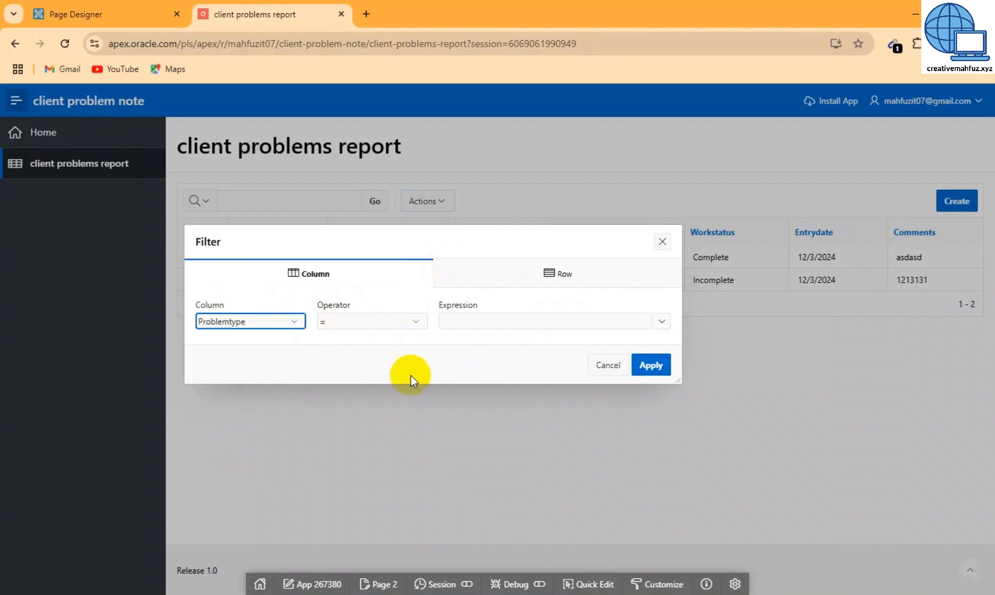
{"action": "left_click", "coordinate": [472, 319]}
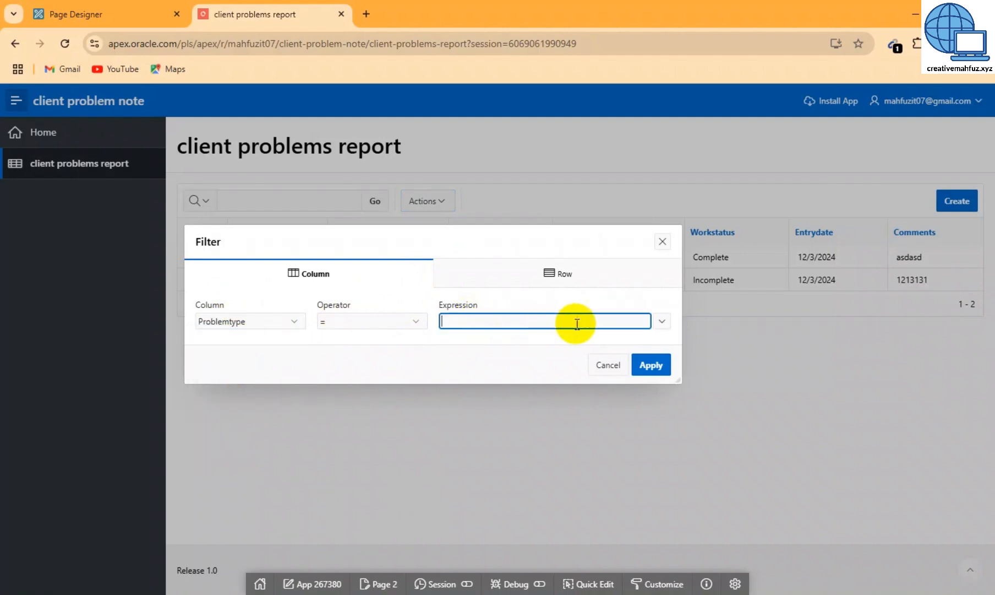
{"action": "left_click", "coordinate": [661, 324]}
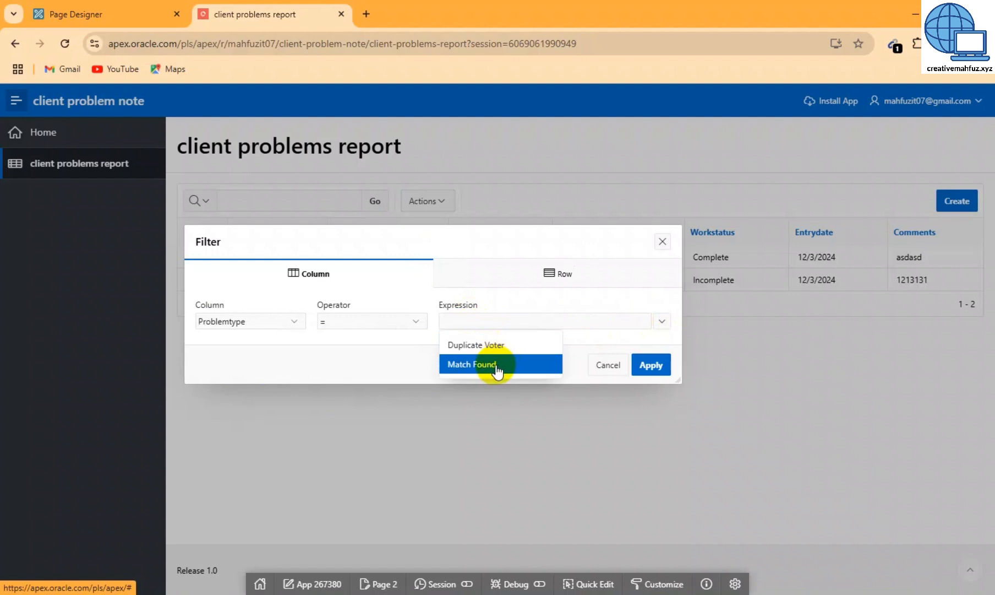
{"action": "left_click", "coordinate": [490, 365]}
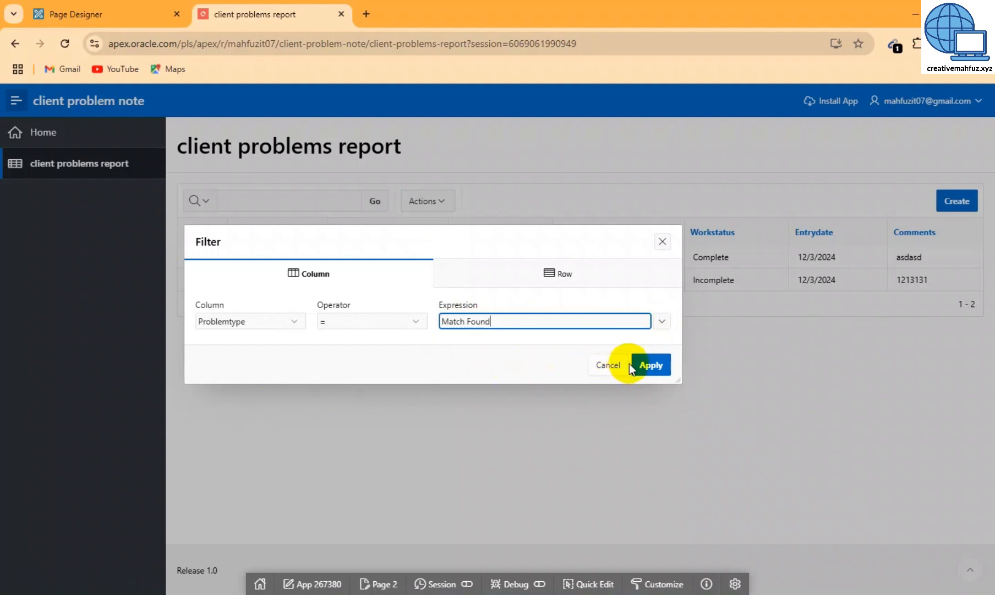
{"action": "left_click", "coordinate": [646, 365]}
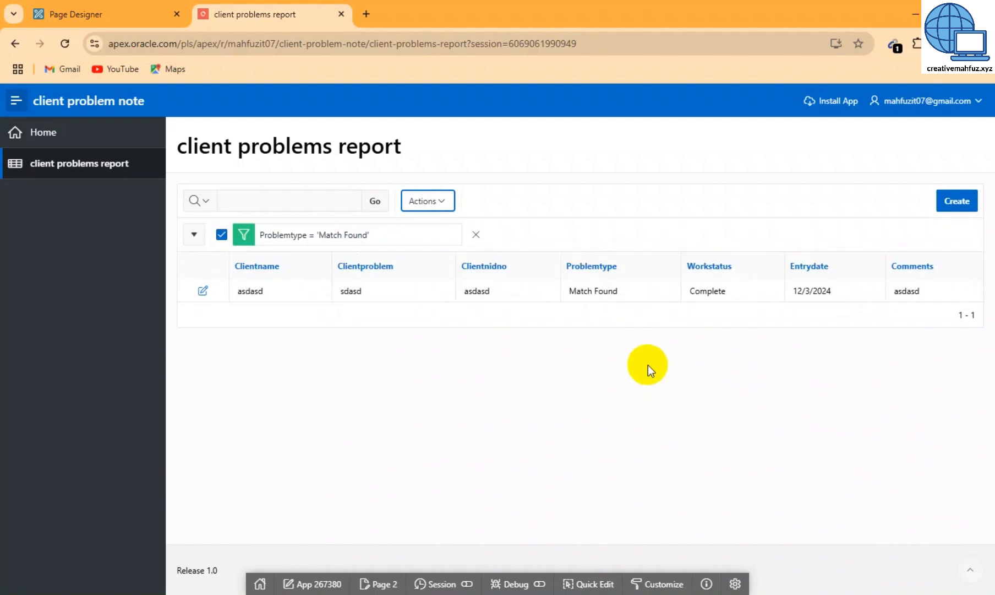
Add a second Workstatus = Complete filter alongside the Problemtype = Match Found filter
{"action": "left_click", "coordinate": [419, 205]}
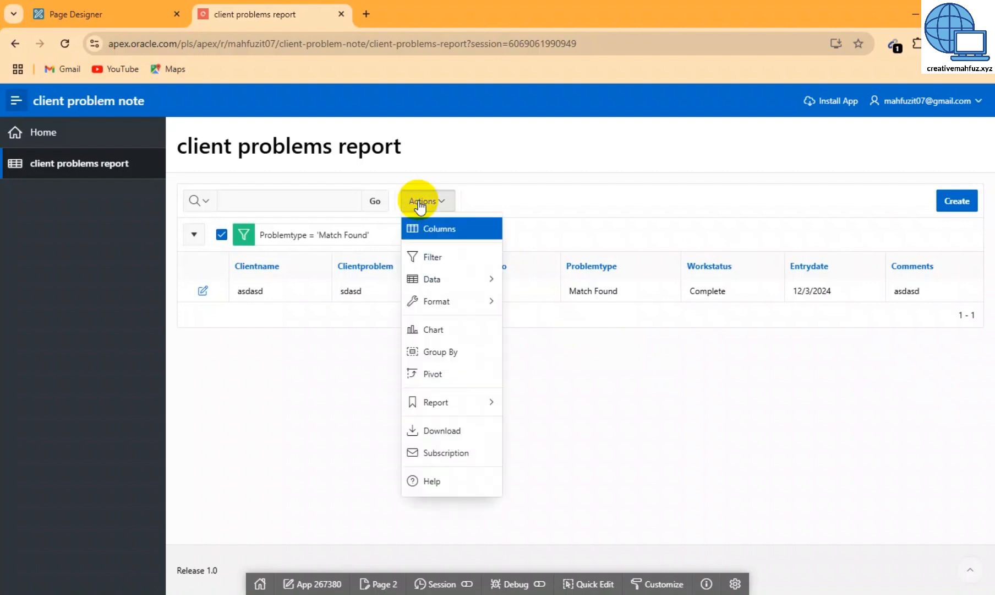
{"action": "left_click", "coordinate": [439, 263]}
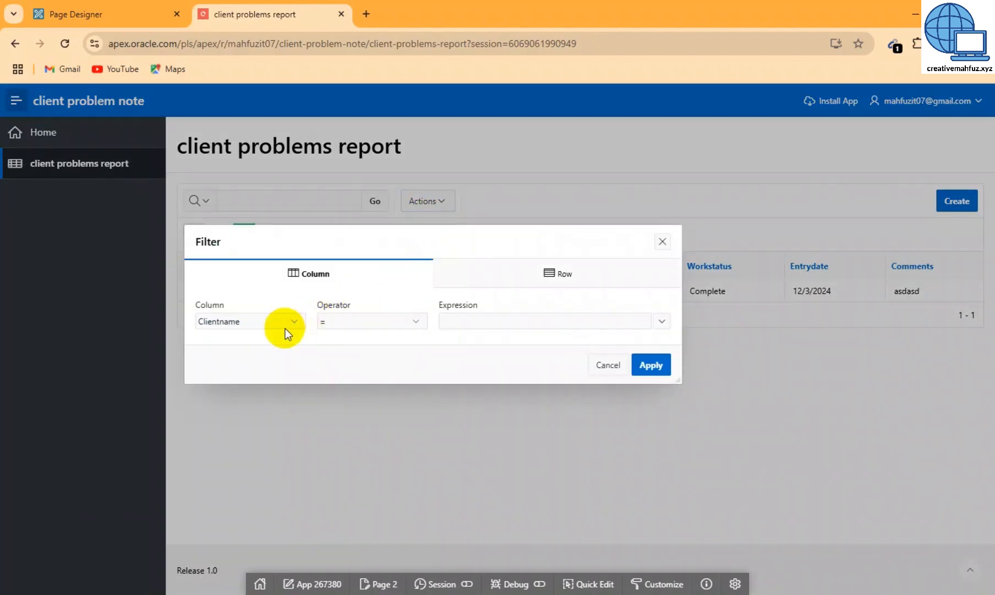
{"action": "left_click", "coordinate": [285, 328]}
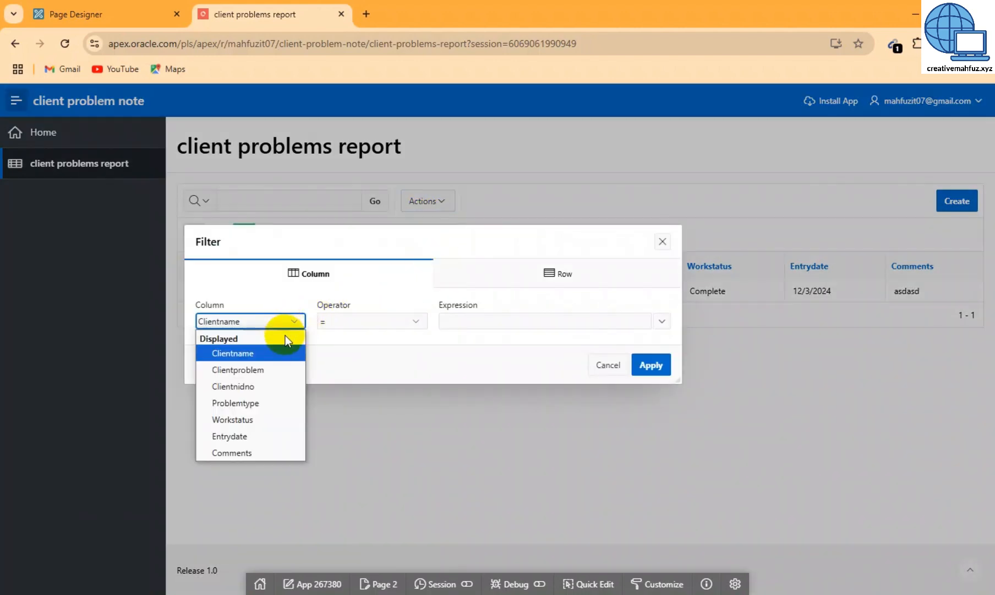
{"action": "left_click", "coordinate": [242, 420]}
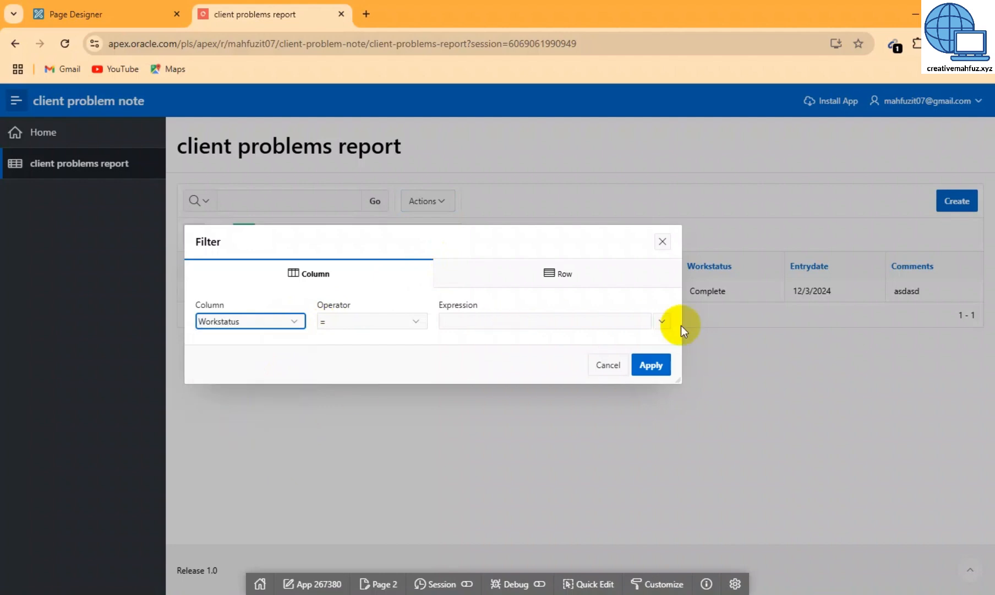
{"action": "left_click", "coordinate": [661, 321]}
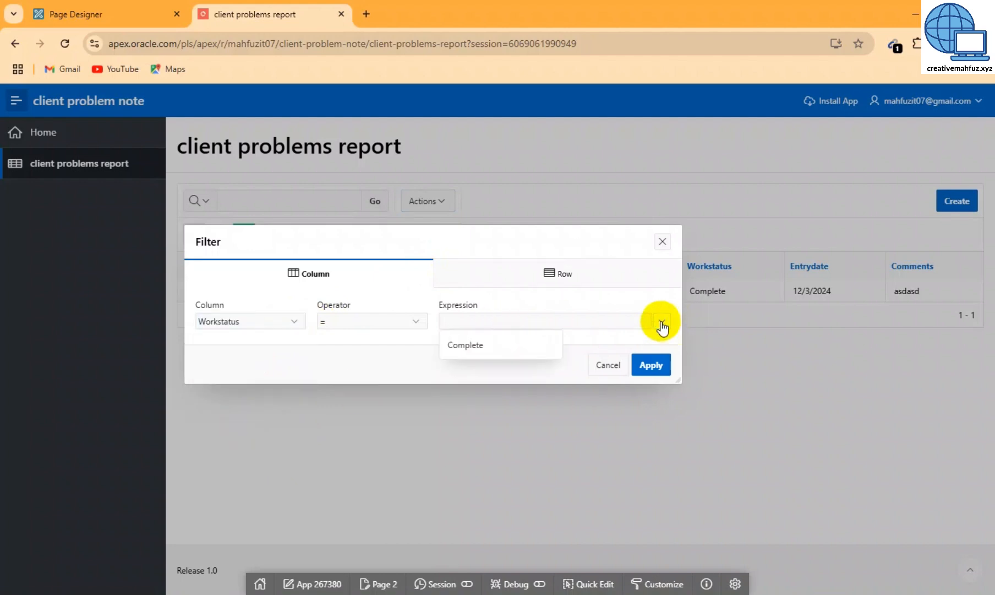
{"action": "left_click", "coordinate": [515, 348]}
{"action": "left_click", "coordinate": [649, 365]}
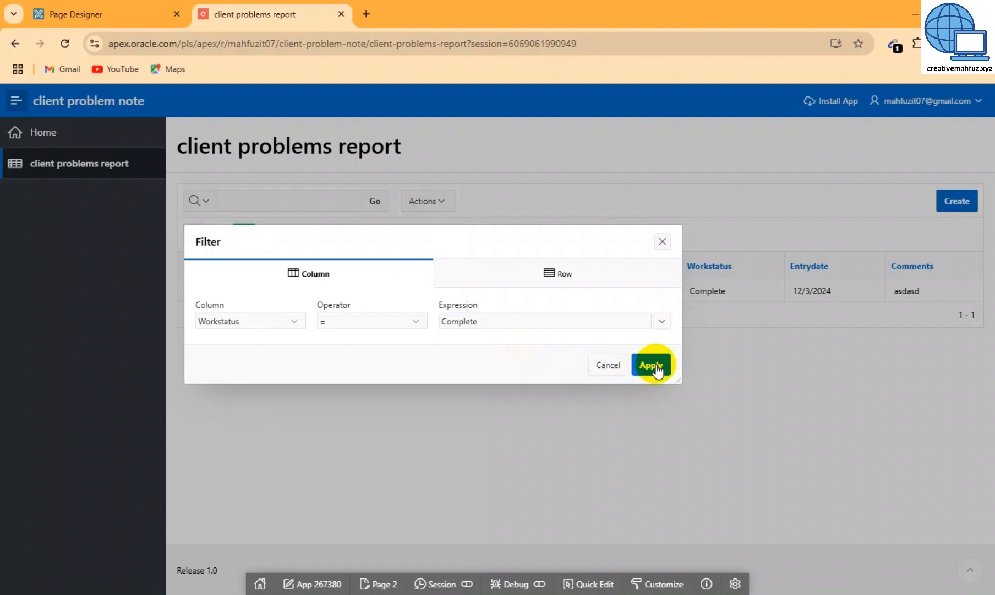